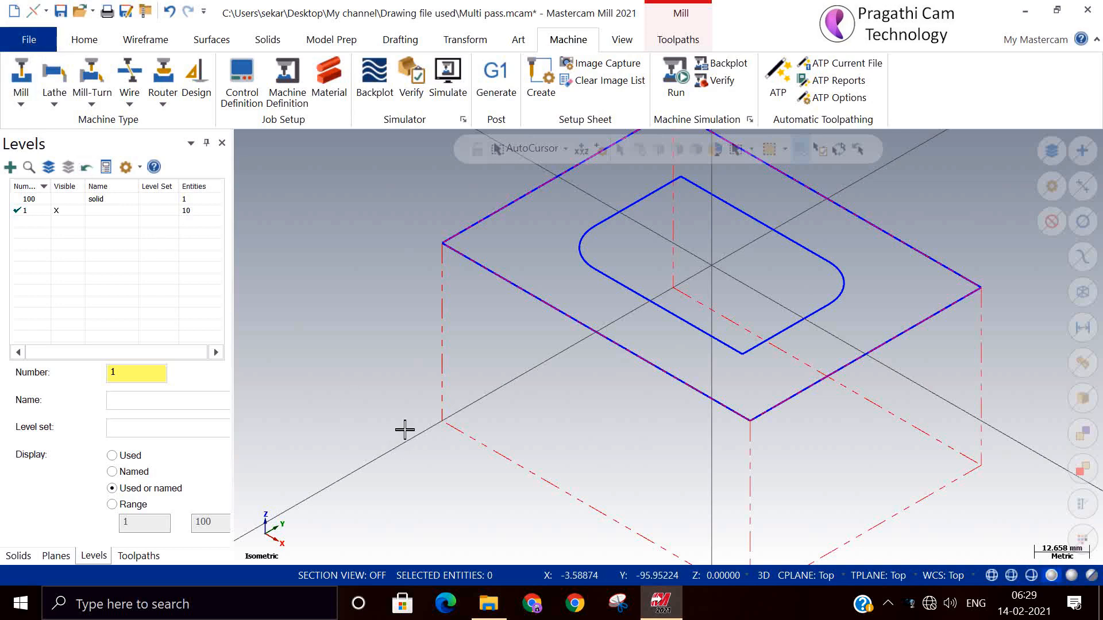
Step: Start a 2D Contour toolpath and chain the closed inner profile with the two rounded corners
left_click(127, 557)
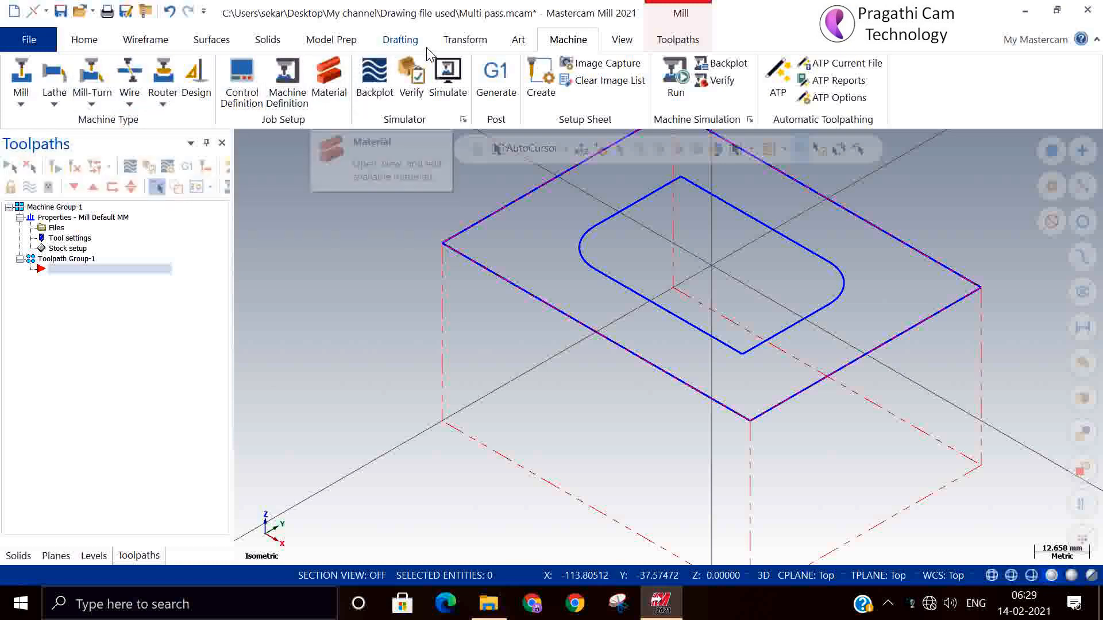
left_click(680, 39)
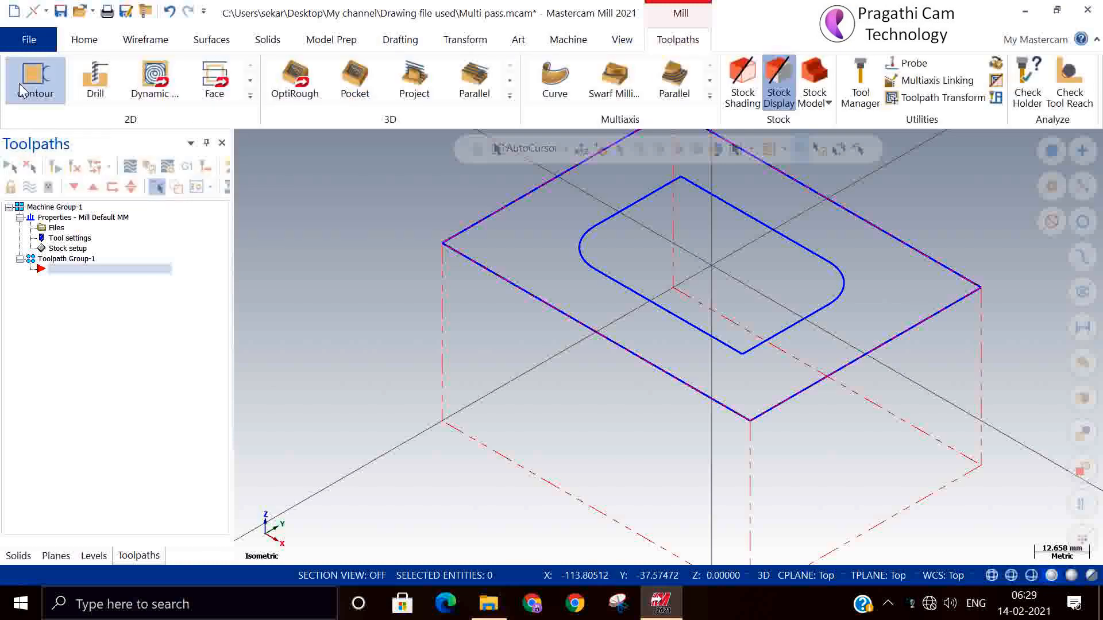
left_click(636, 282)
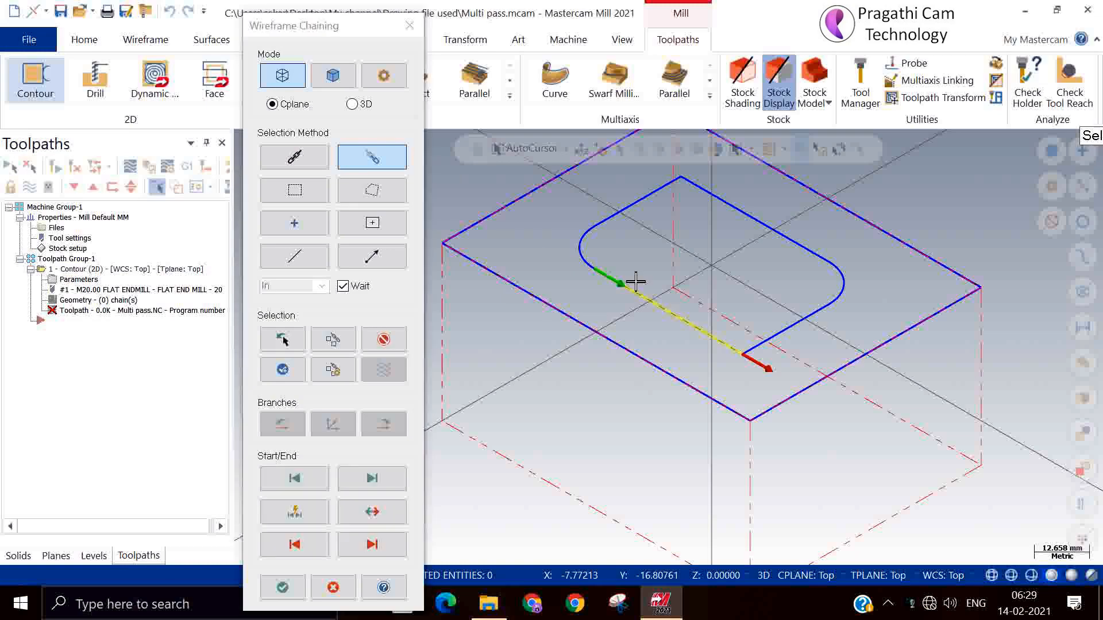
left_click(580, 256)
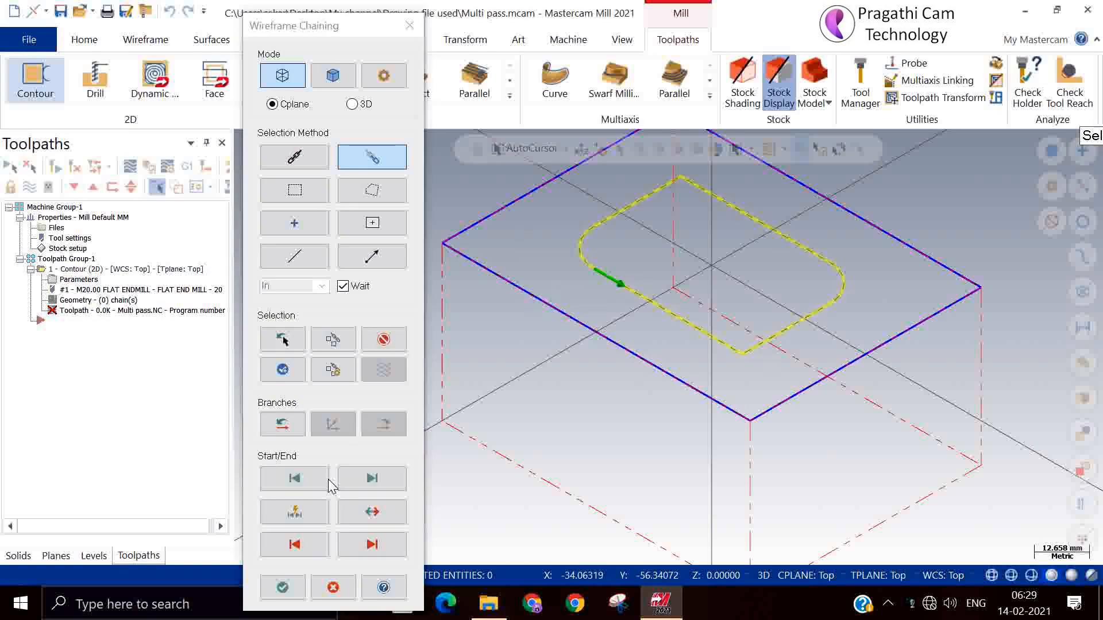
left_click(282, 586)
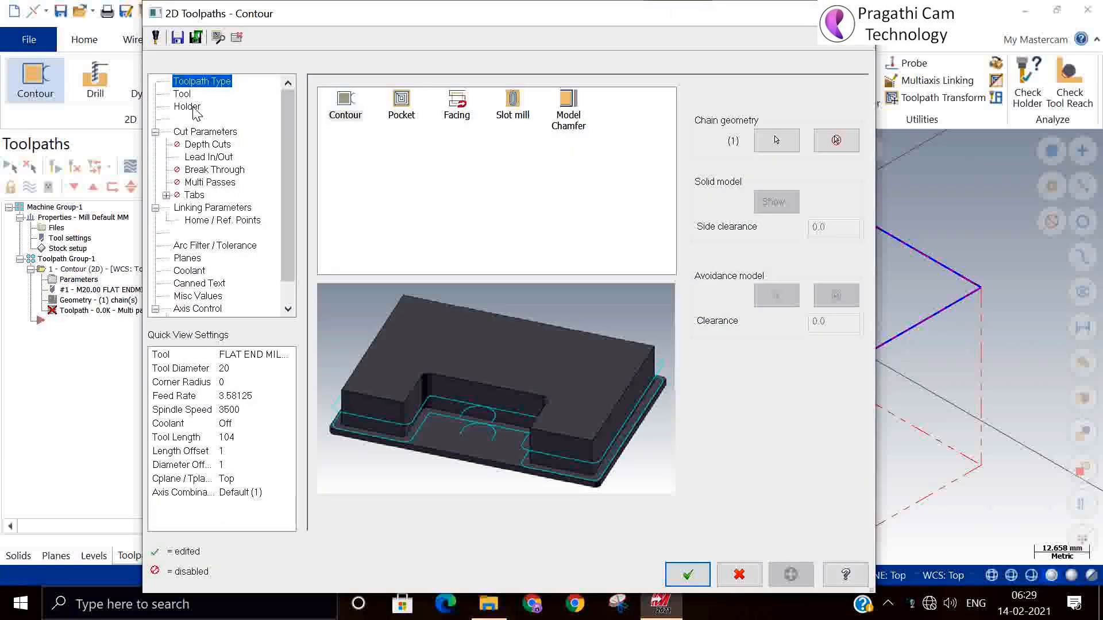
Step: Set the contour's cutter compensation direction to Right in the cut parameters
left_click(182, 96)
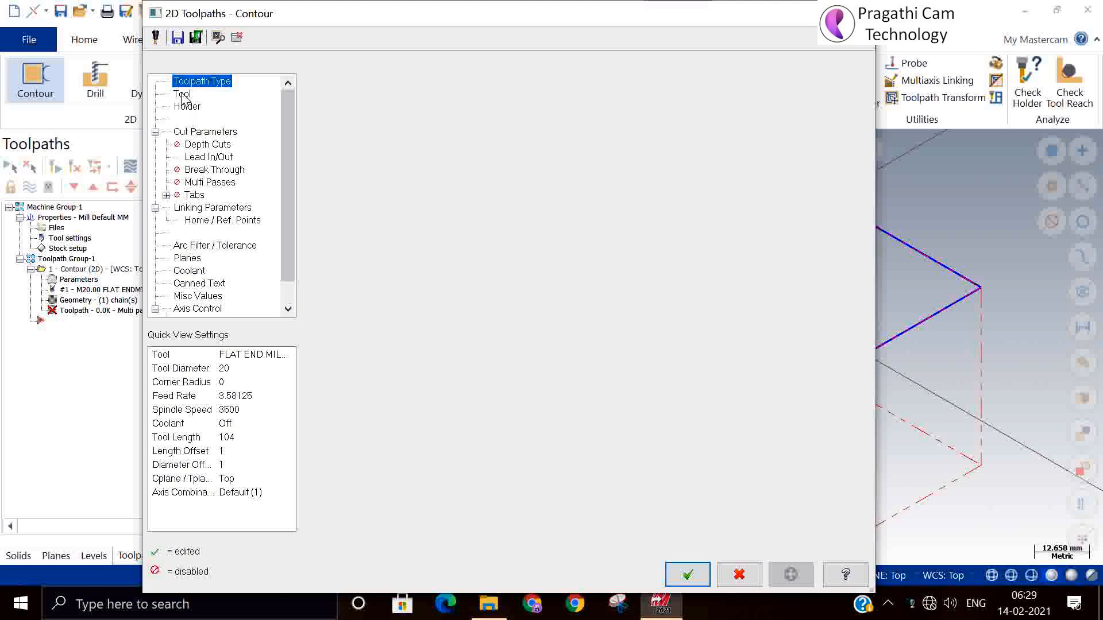
left_click(208, 136)
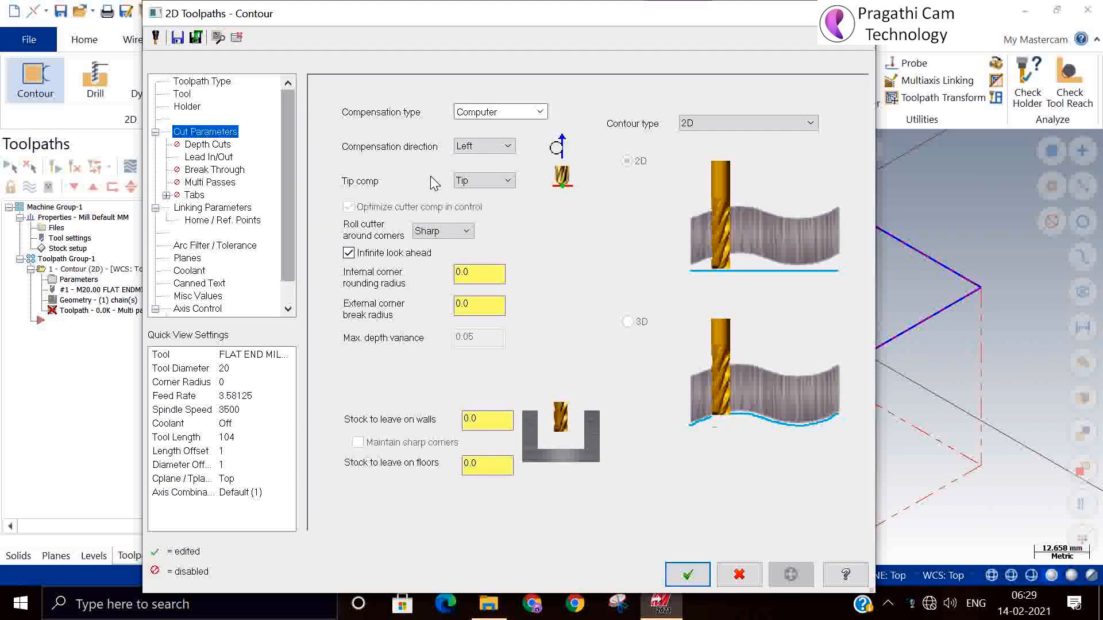
left_click(472, 147)
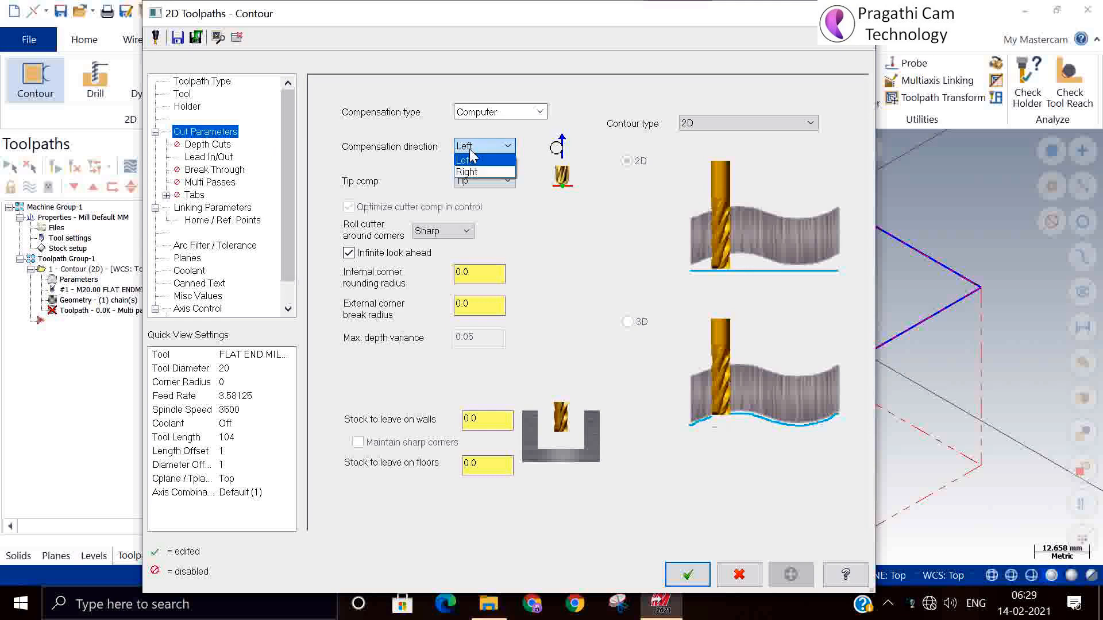
left_click(468, 170)
Step: Try the arc fit maximum radius and output feed move options in the linking parameters
left_click(202, 145)
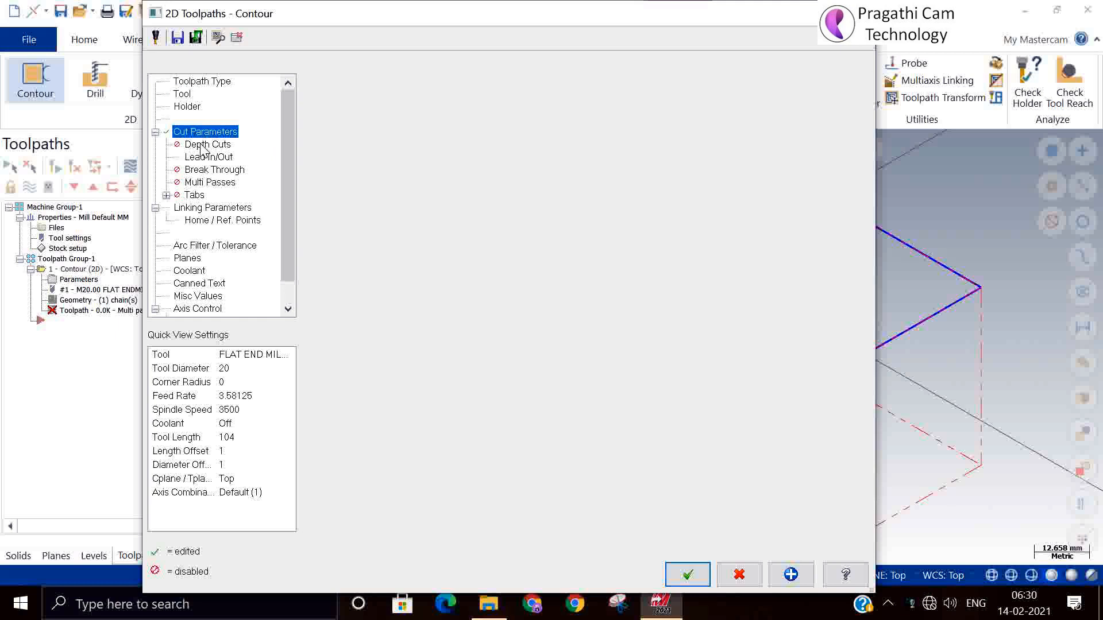
left_click(208, 207)
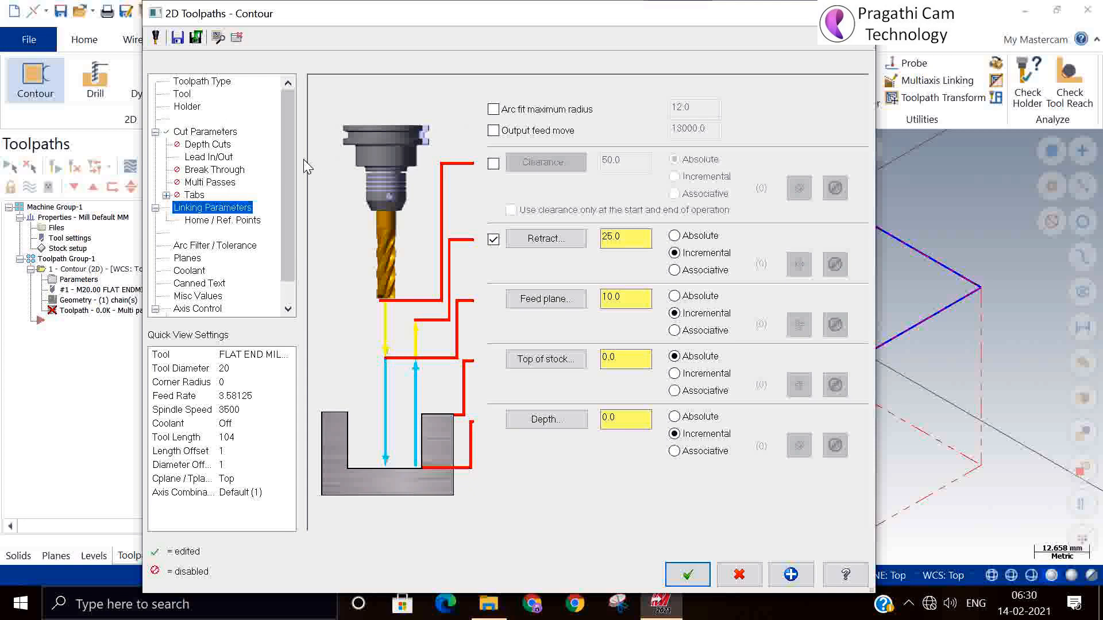
left_click(184, 94)
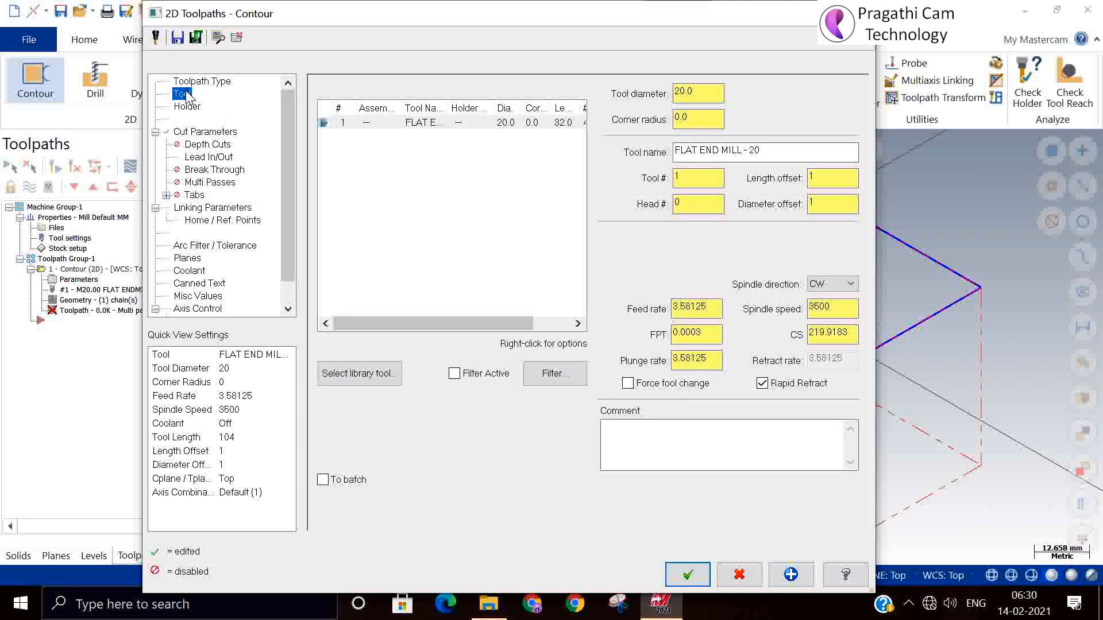
left_click(197, 132)
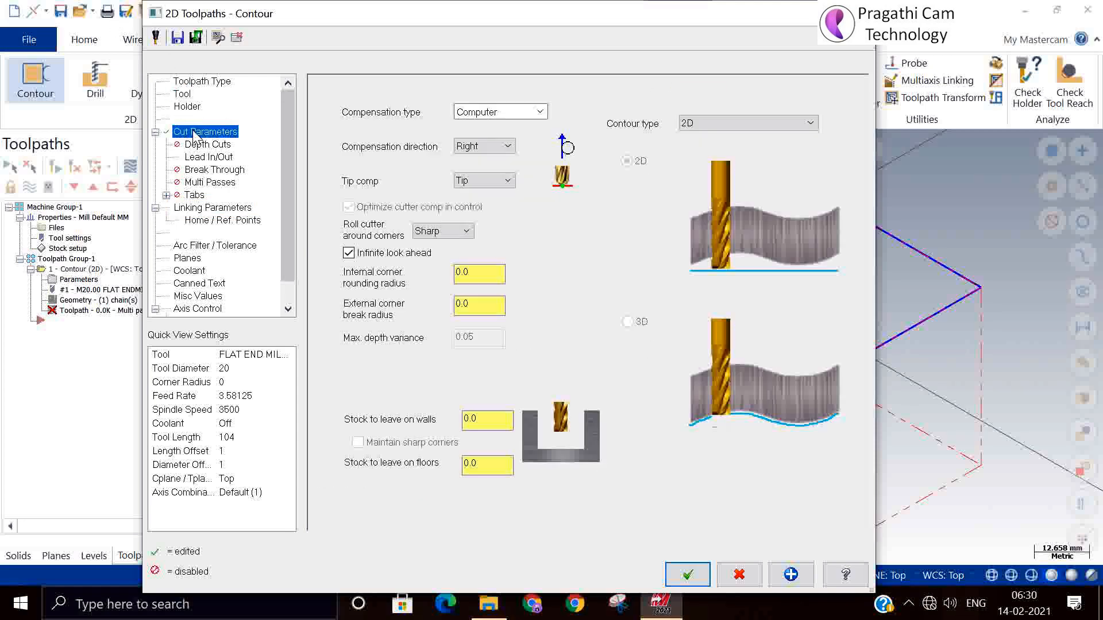
left_click(223, 210)
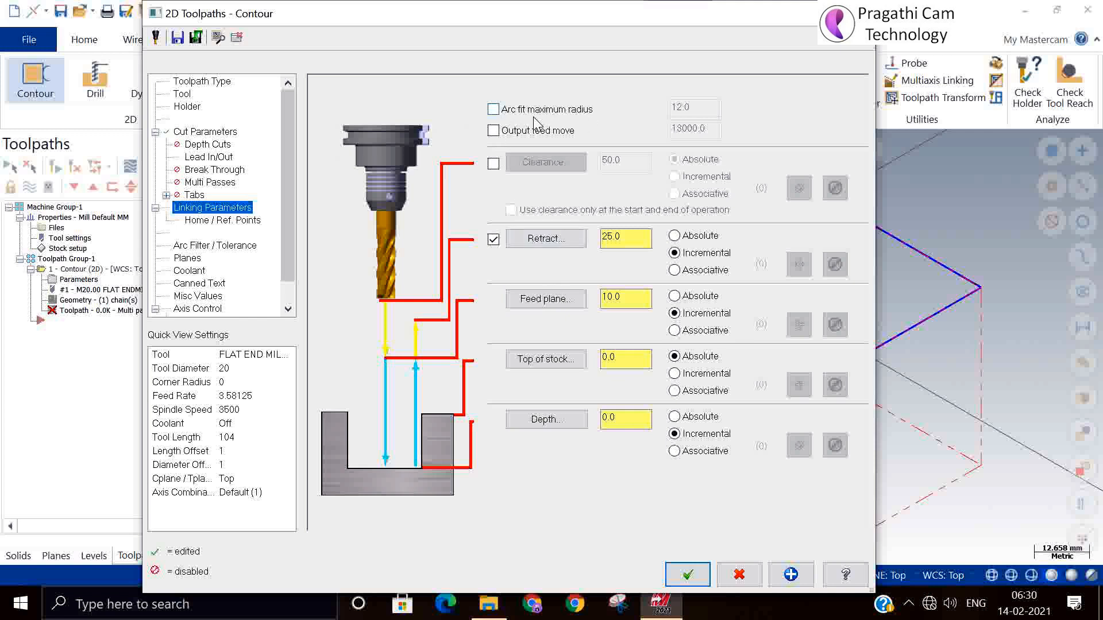
left_click(493, 110)
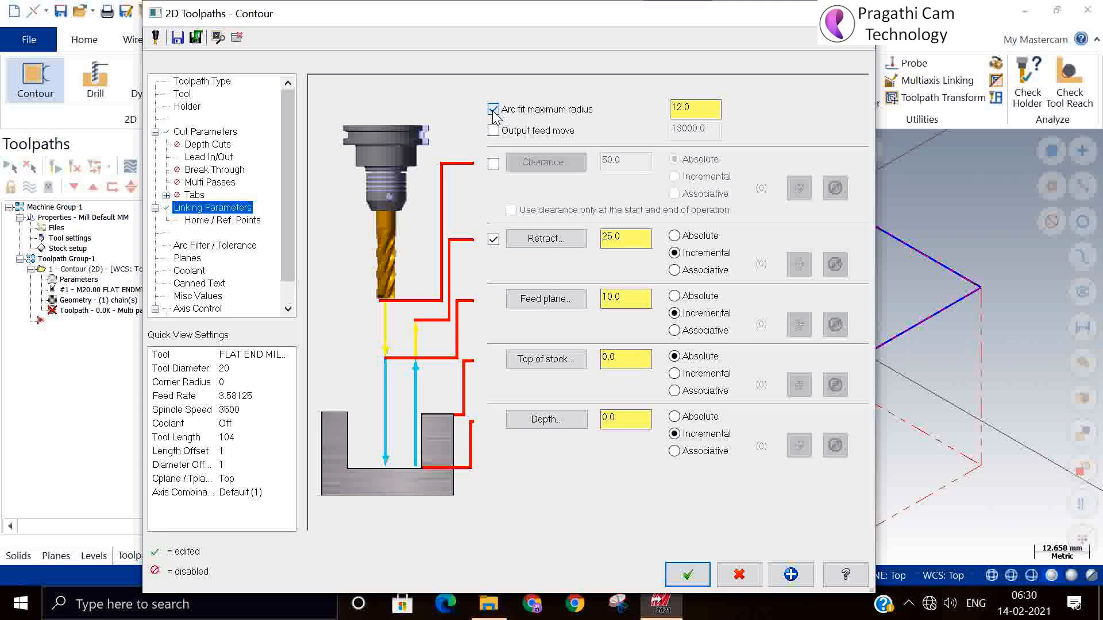
left_click(493, 112)
left_click(493, 111)
left_click(494, 110)
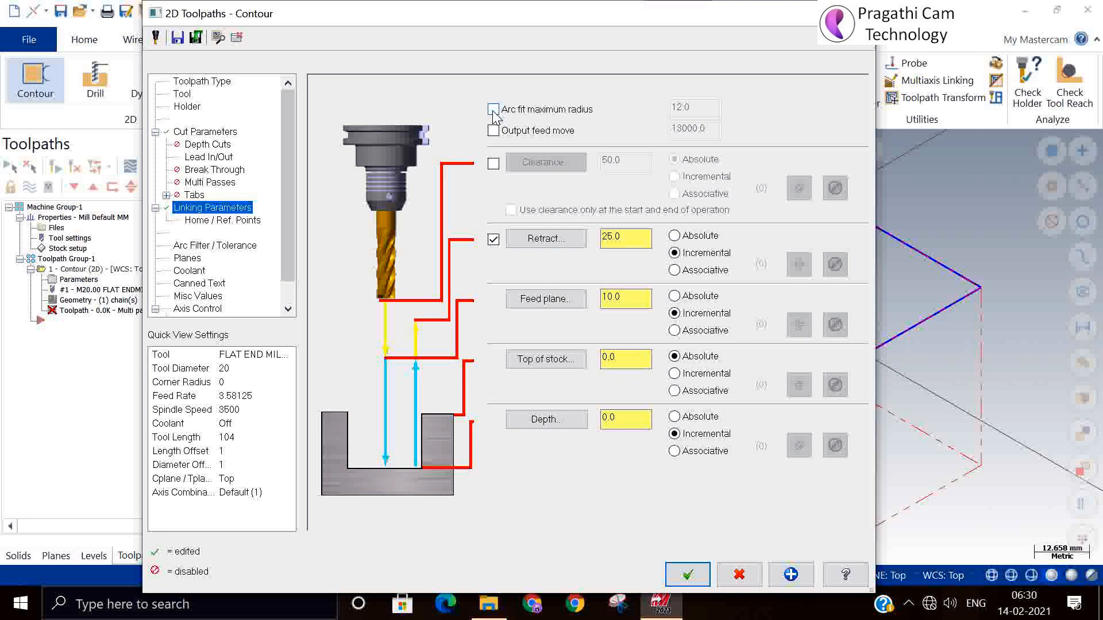
left_click(494, 131)
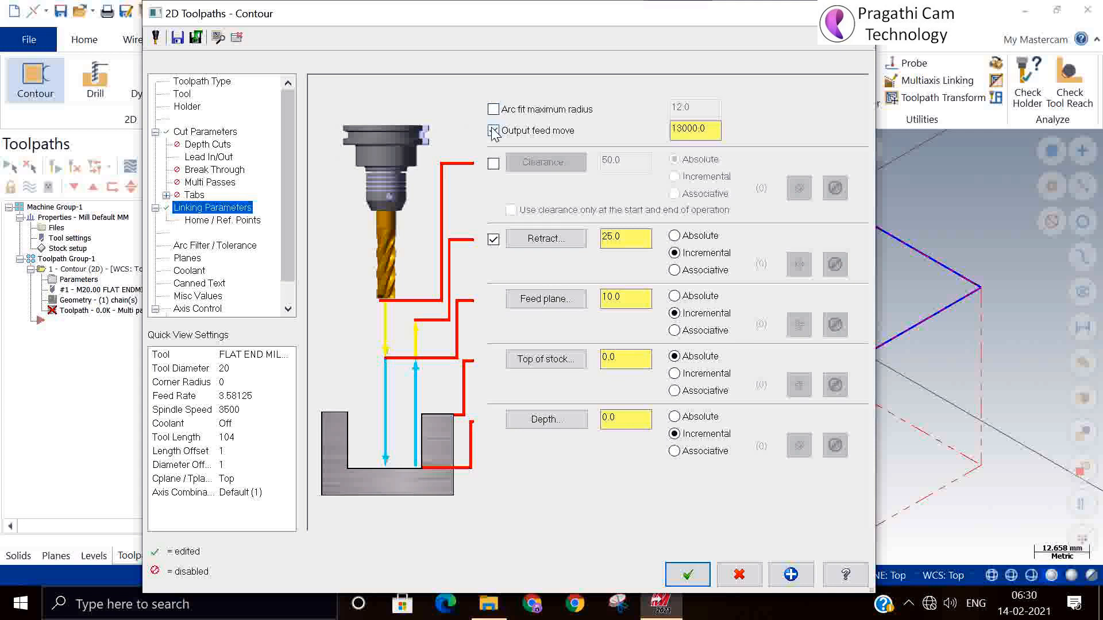
left_click_drag(718, 129, 609, 131)
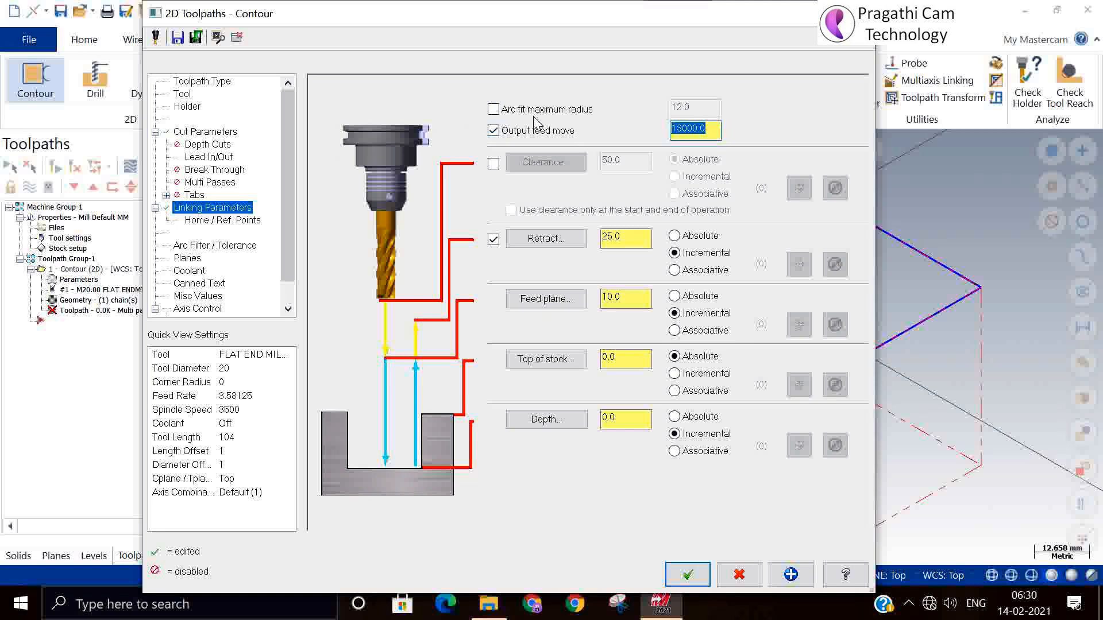
left_click(493, 109)
left_click(493, 131)
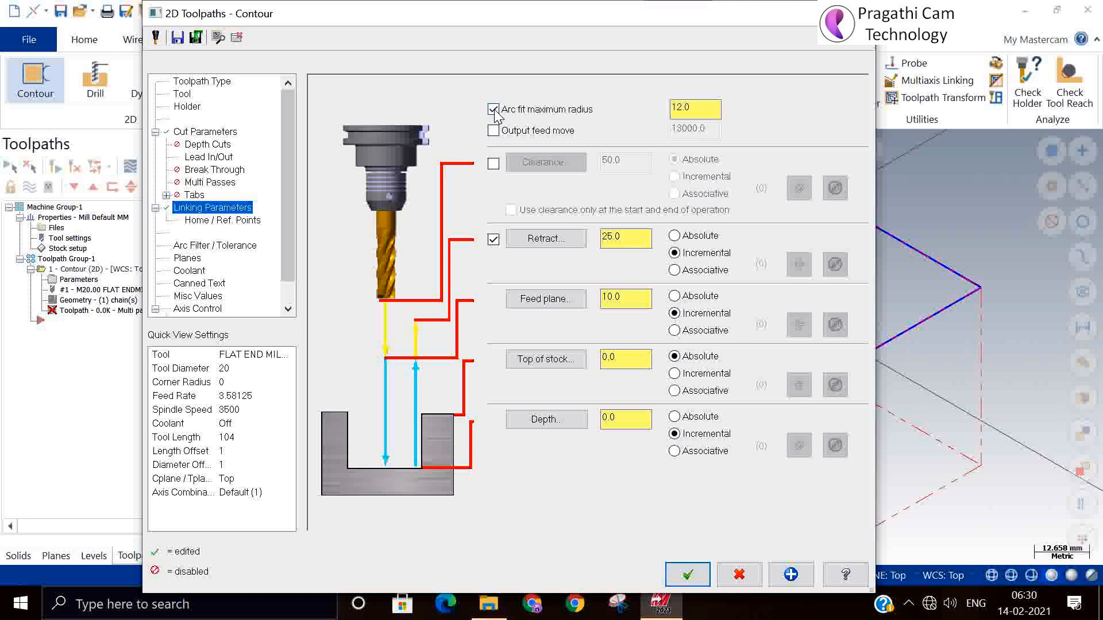
left_click(493, 109)
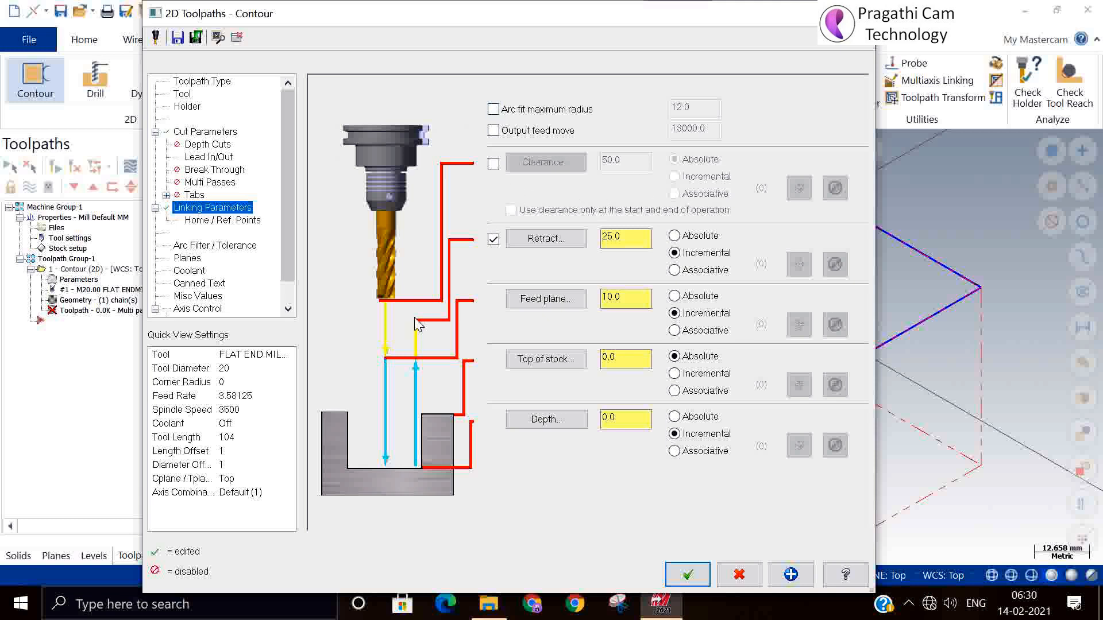
Step: Enable the clearance height and make the retract, feed plane and depth values absolute
left_click(494, 164)
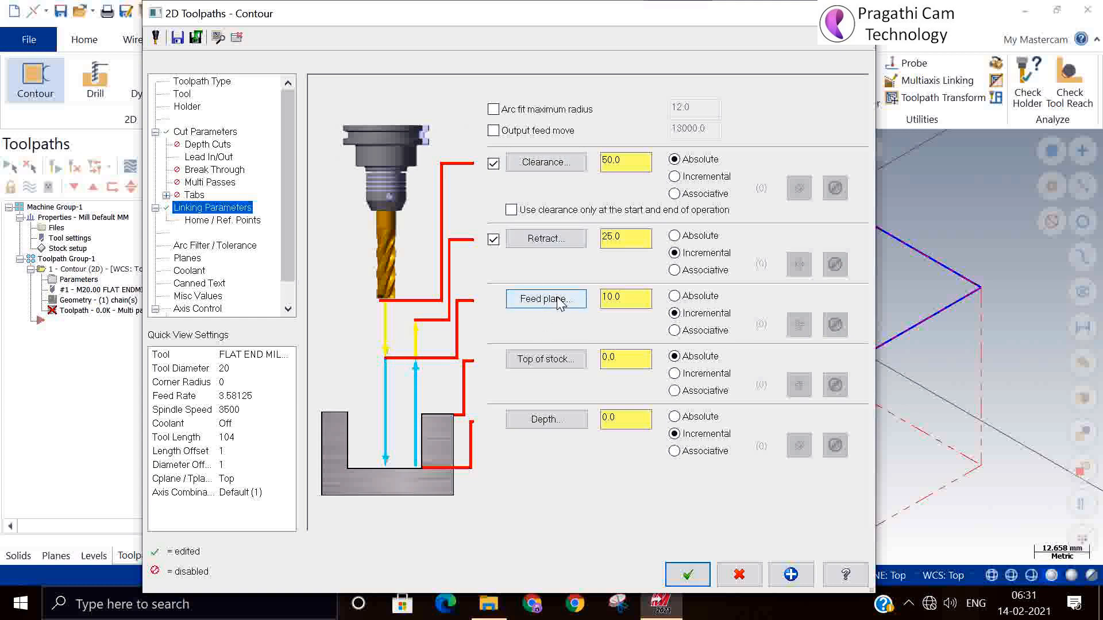
left_click(674, 296)
left_click(692, 236)
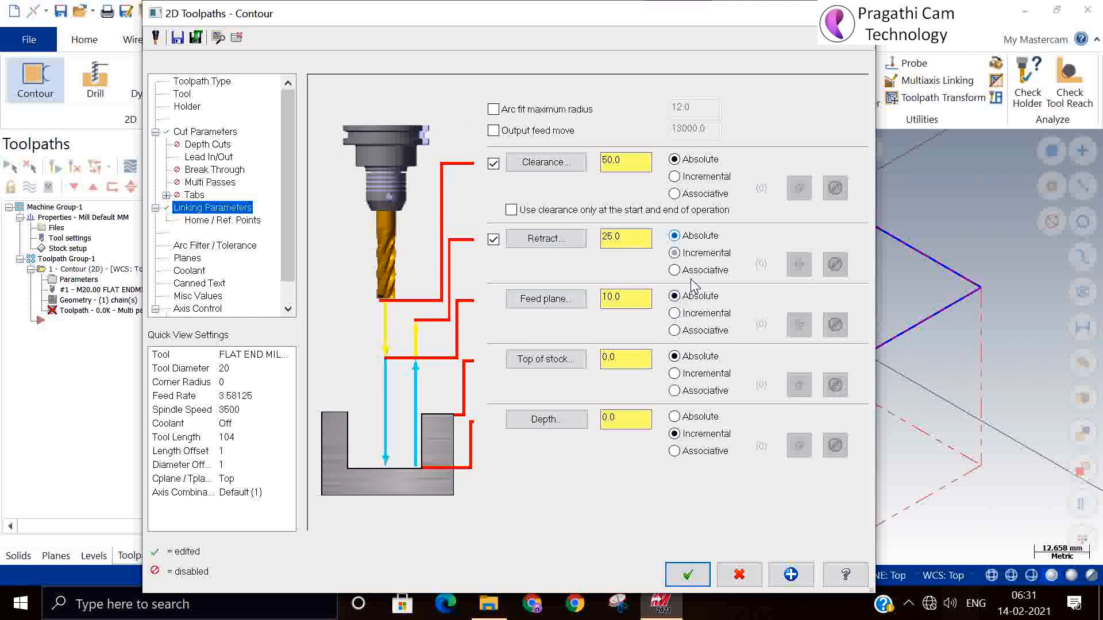
left_click(675, 417)
Step: Set the depth to 2 and try the option to use clearance only at the operation's start and end
double_click(627, 419)
type("-2")
left_click(623, 362)
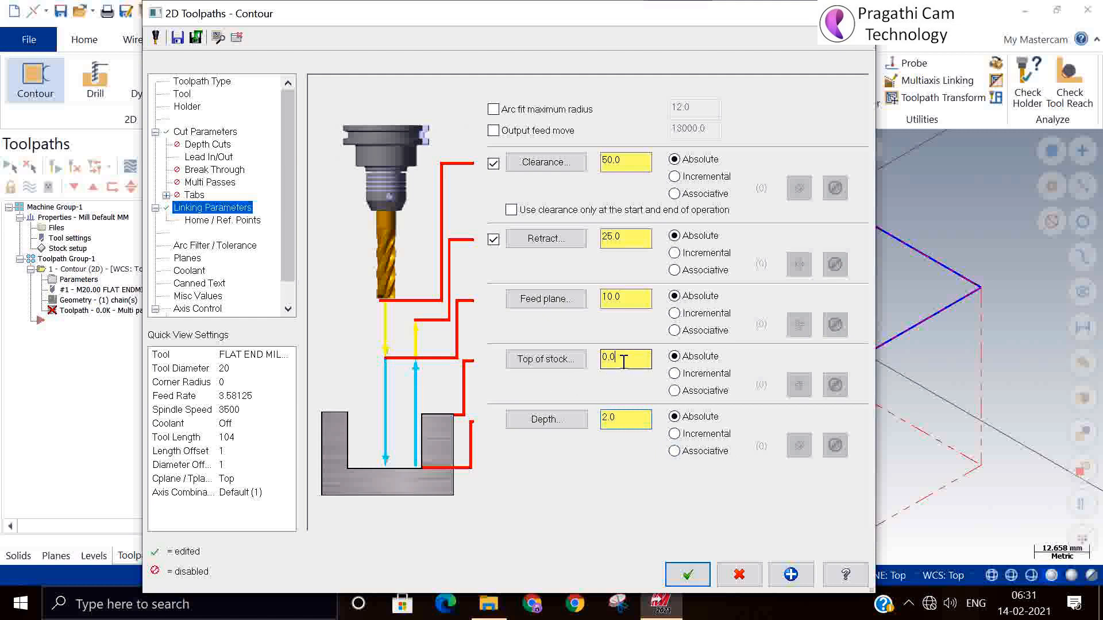
double_click(623, 362)
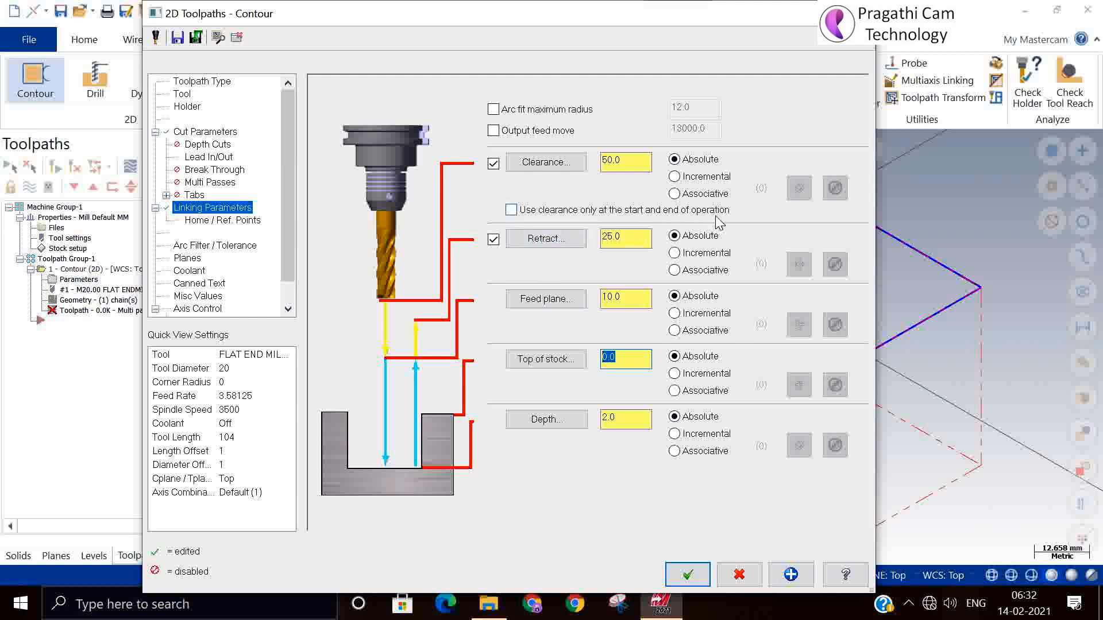
left_click(513, 211)
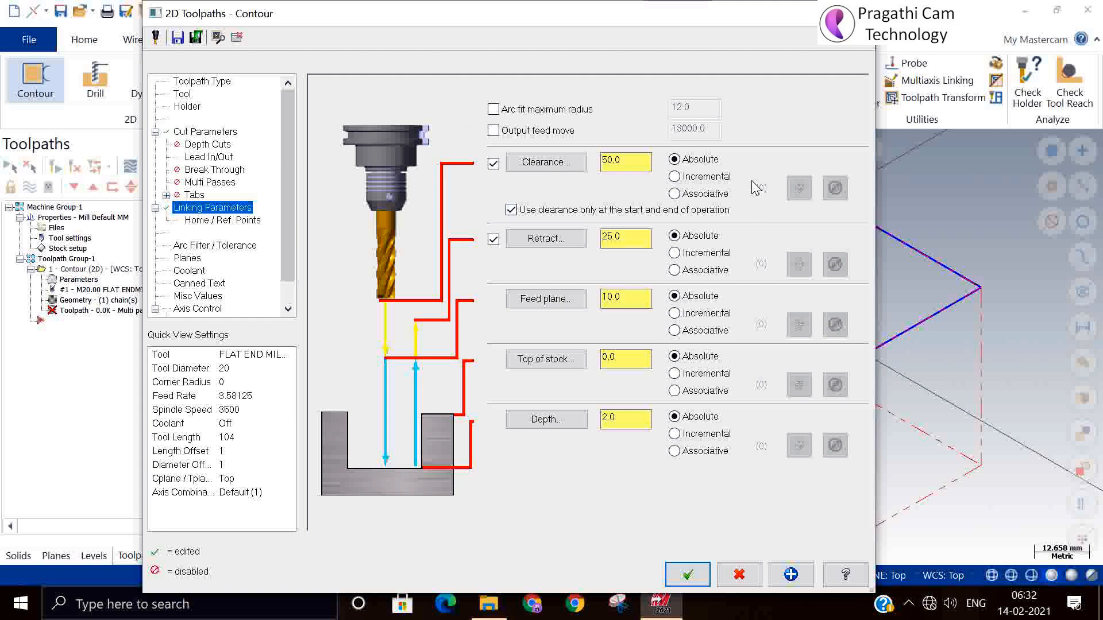
left_click(511, 213)
Step: Set the depth to -50 and switch the depth and feed plane to incremental
left_click(623, 421)
left_click_drag(632, 416, 556, 418)
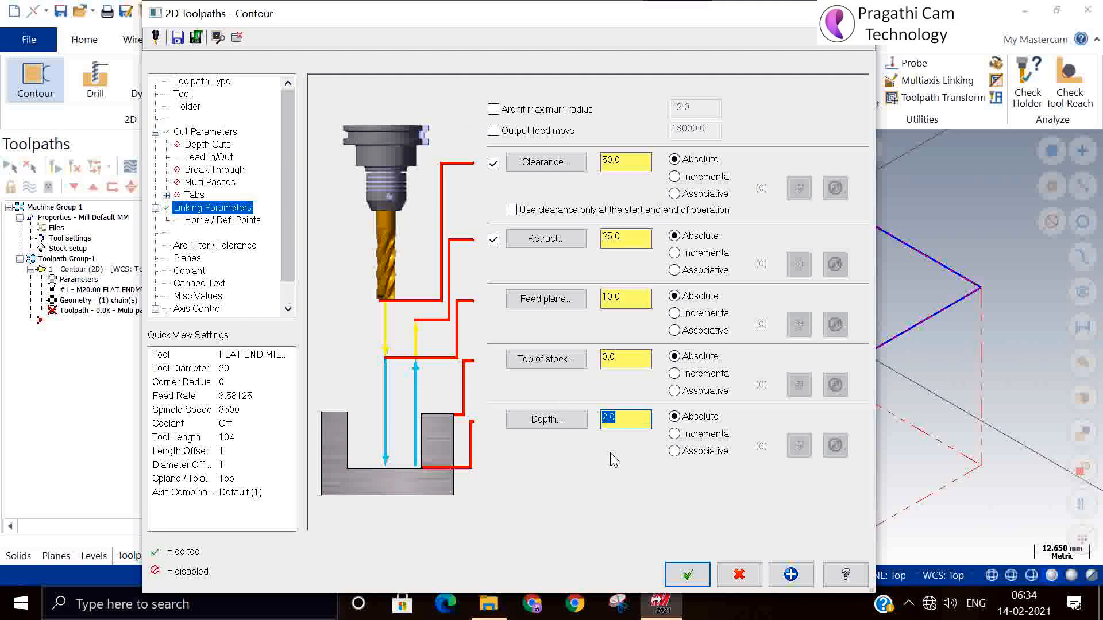
type("-50")
left_click(684, 436)
left_click(675, 313)
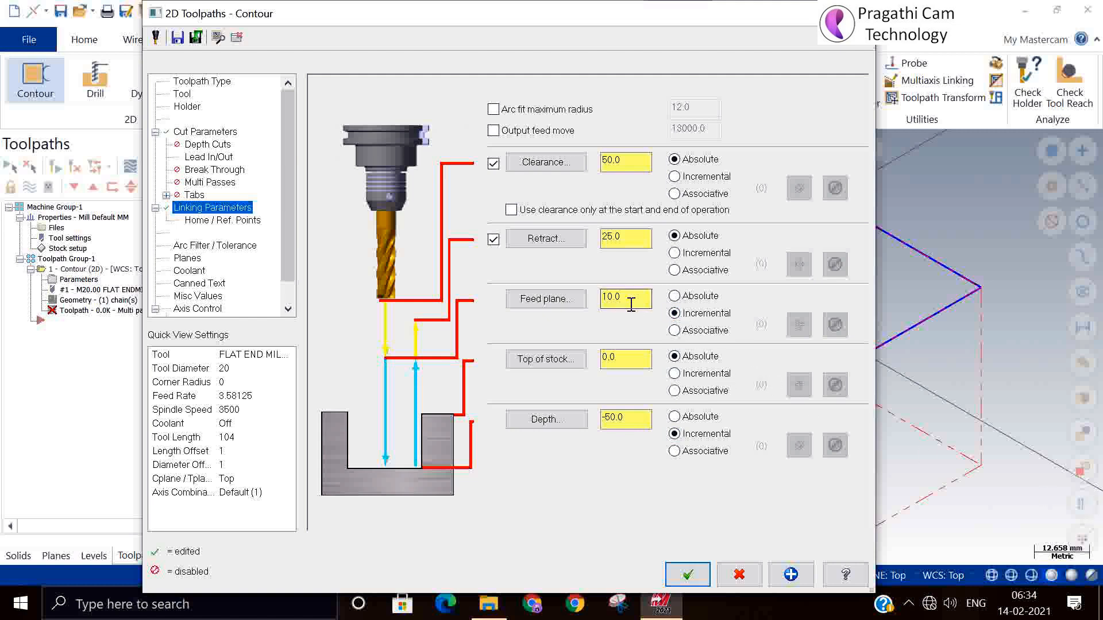
Step: Set the feed plane to 40 and make the depth and feed plane absolute
double_click(632, 300)
type("40")
left_click(681, 414)
left_click(686, 295)
Step: Set the depth to -5 and generate the contour toolpath with depth cuts enabled
left_click_drag(631, 419, 523, 409)
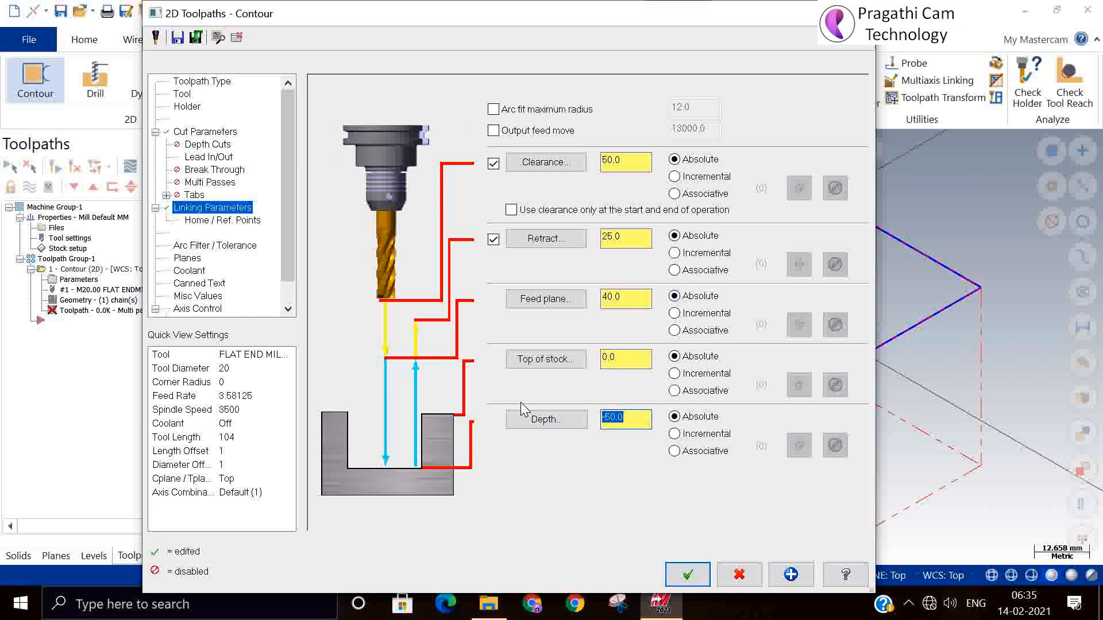
type("-5")
left_click(207, 145)
left_click(378, 137)
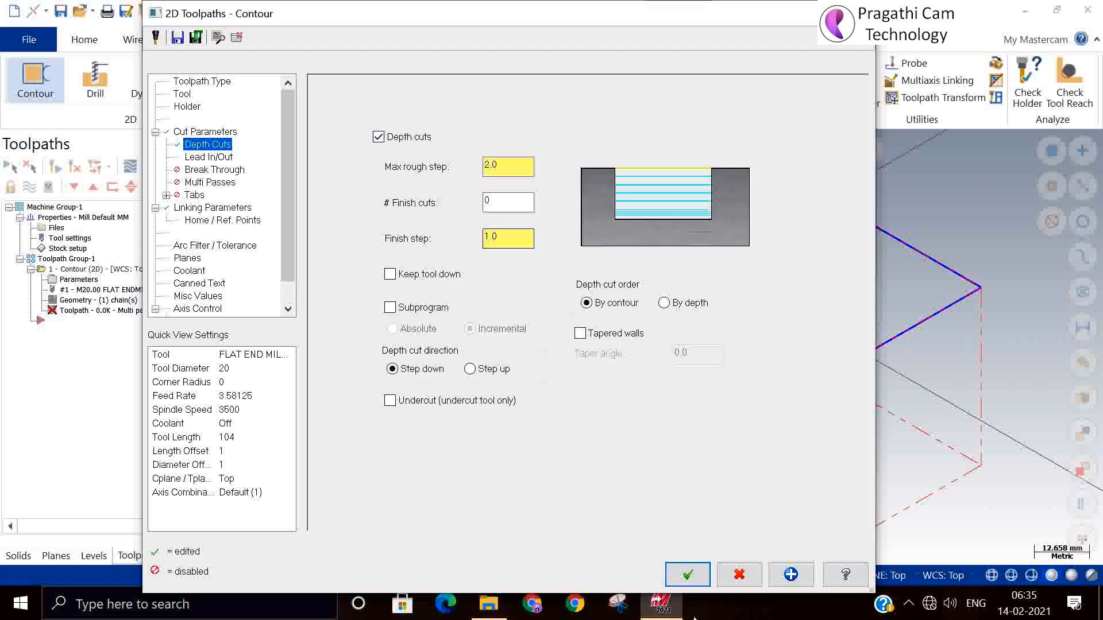
left_click(687, 576)
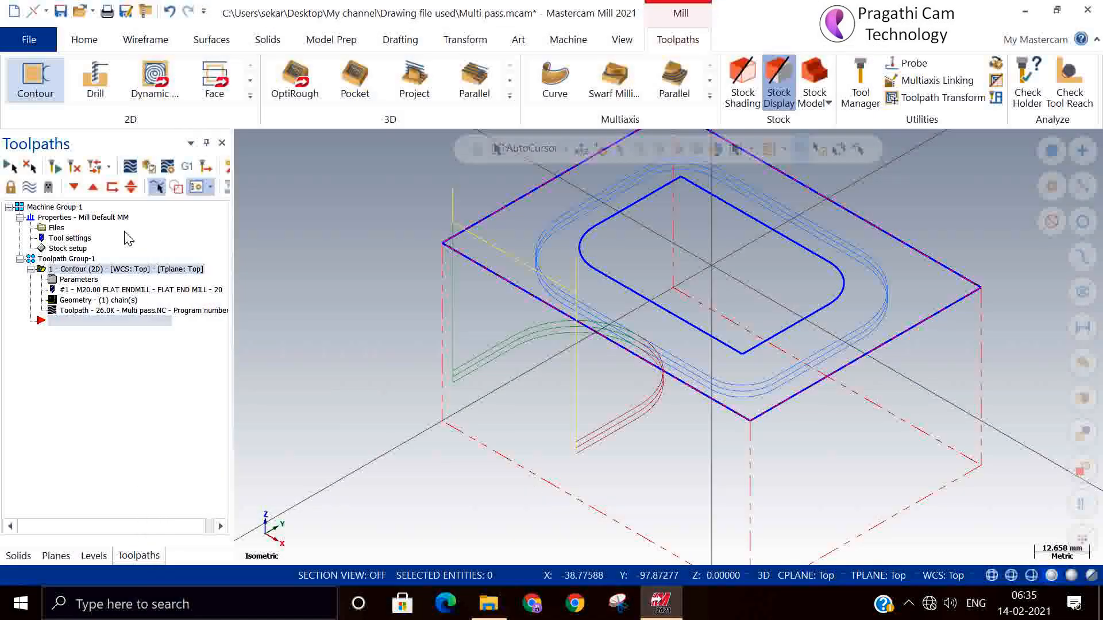
left_click(75, 168)
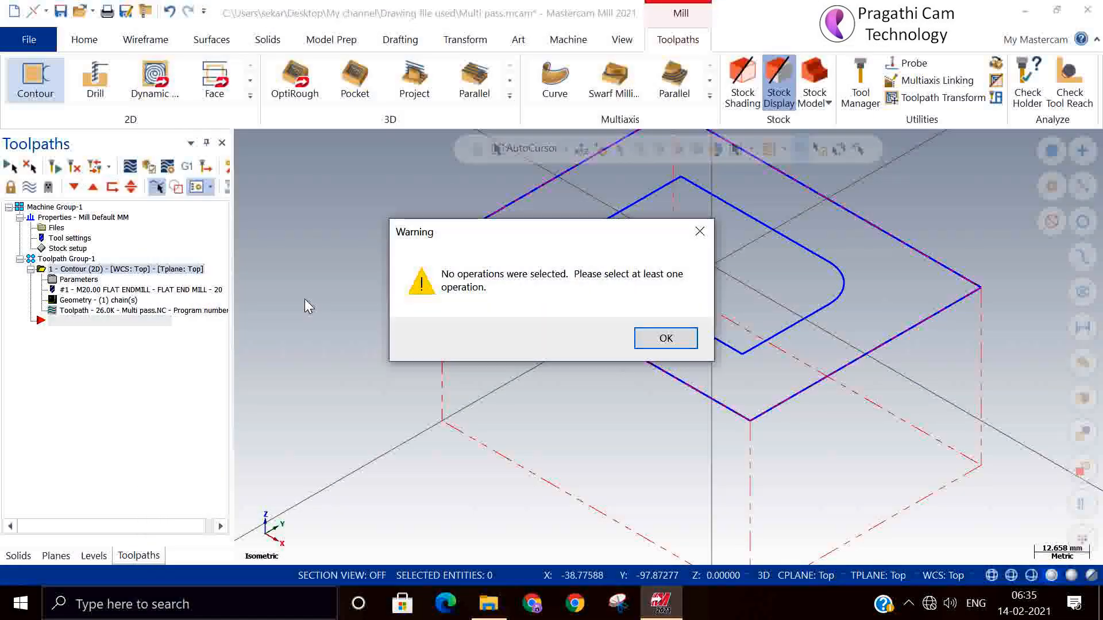
left_click(660, 339)
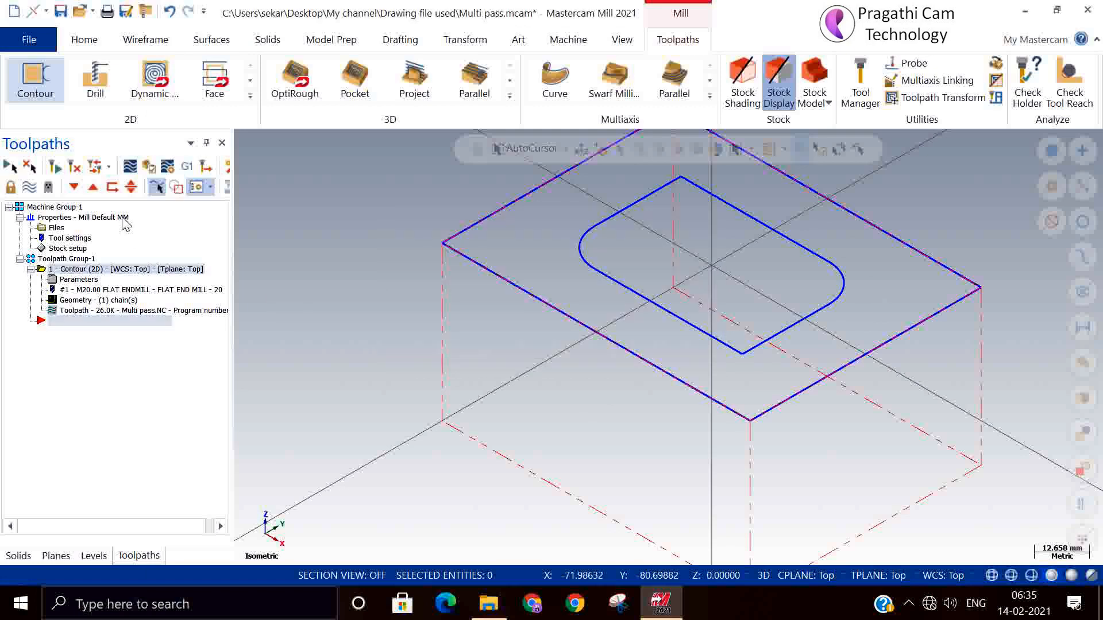
left_click(67, 263)
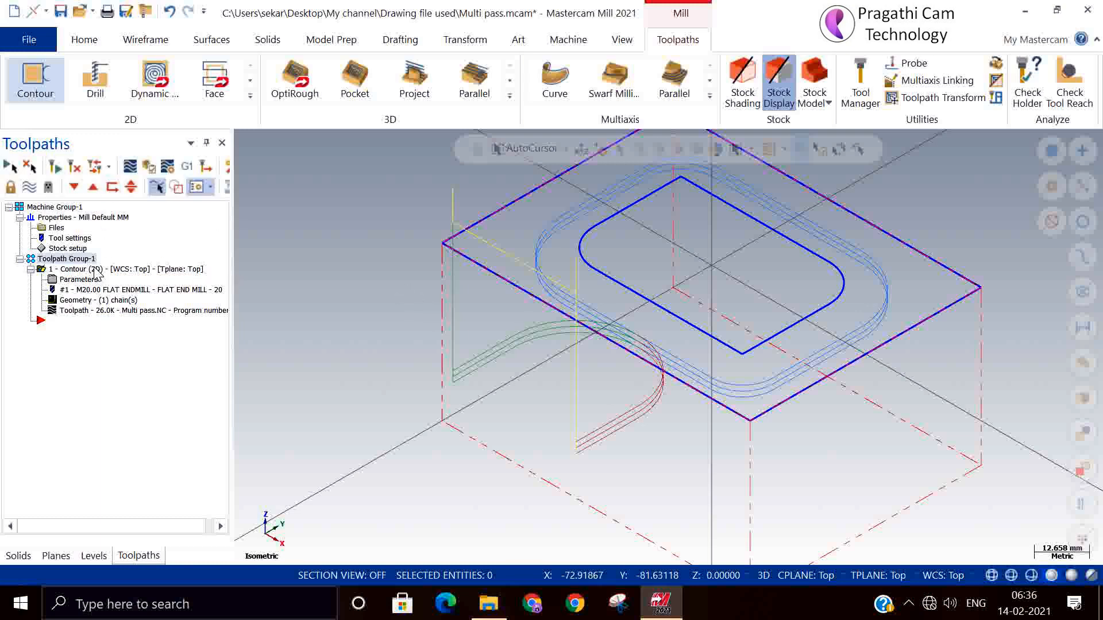
left_click(58, 280)
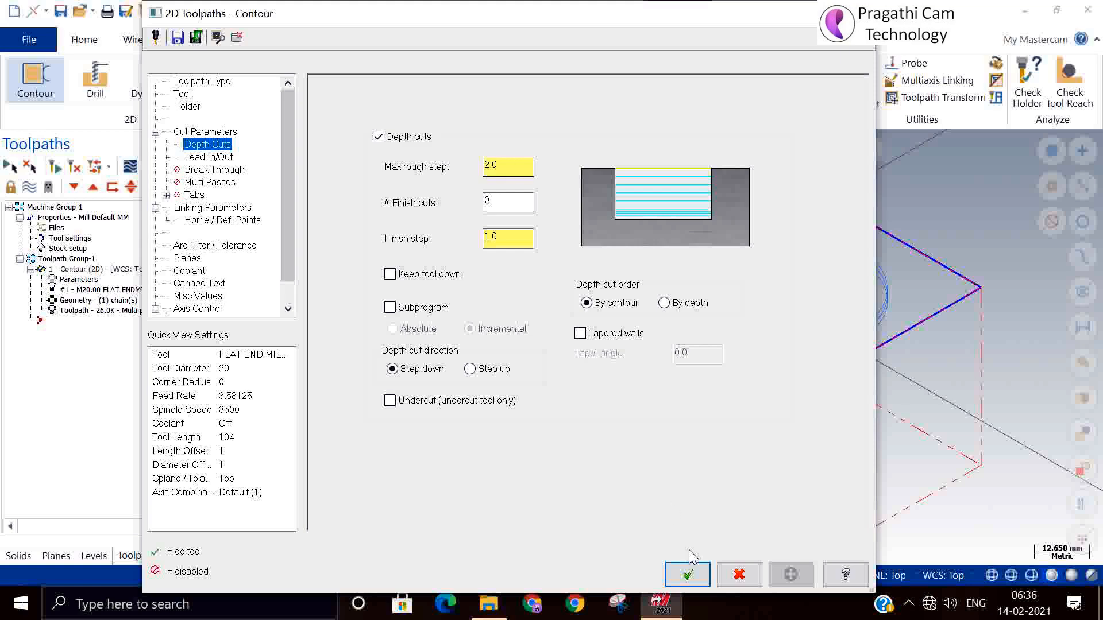
left_click(689, 574)
Step: Backplot the contour operation and play its tool motion
left_click(129, 167)
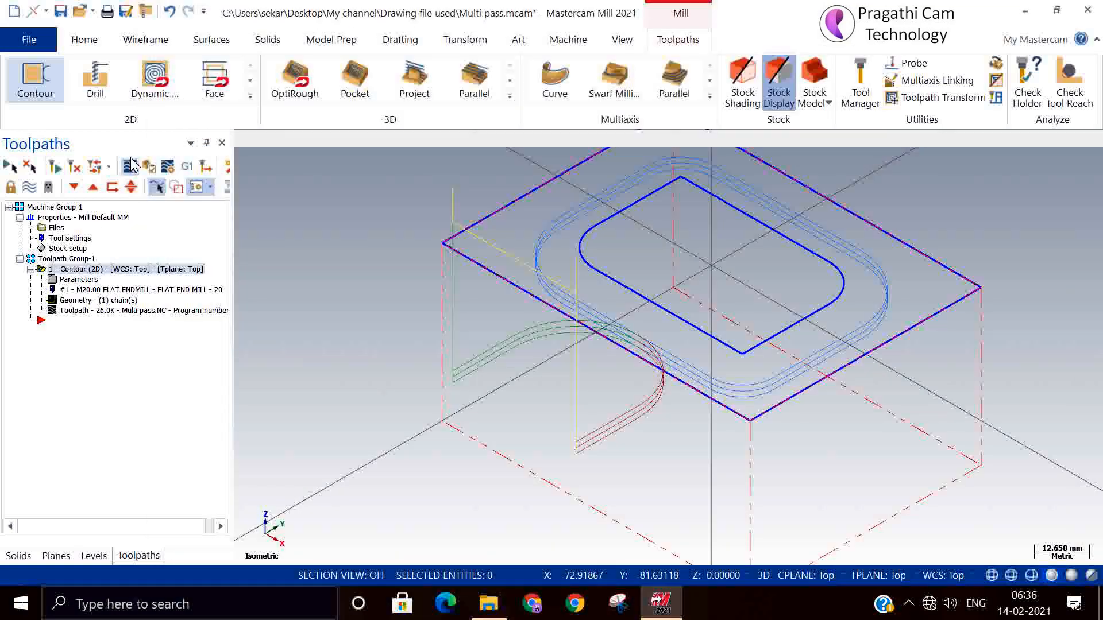
left_click(240, 139)
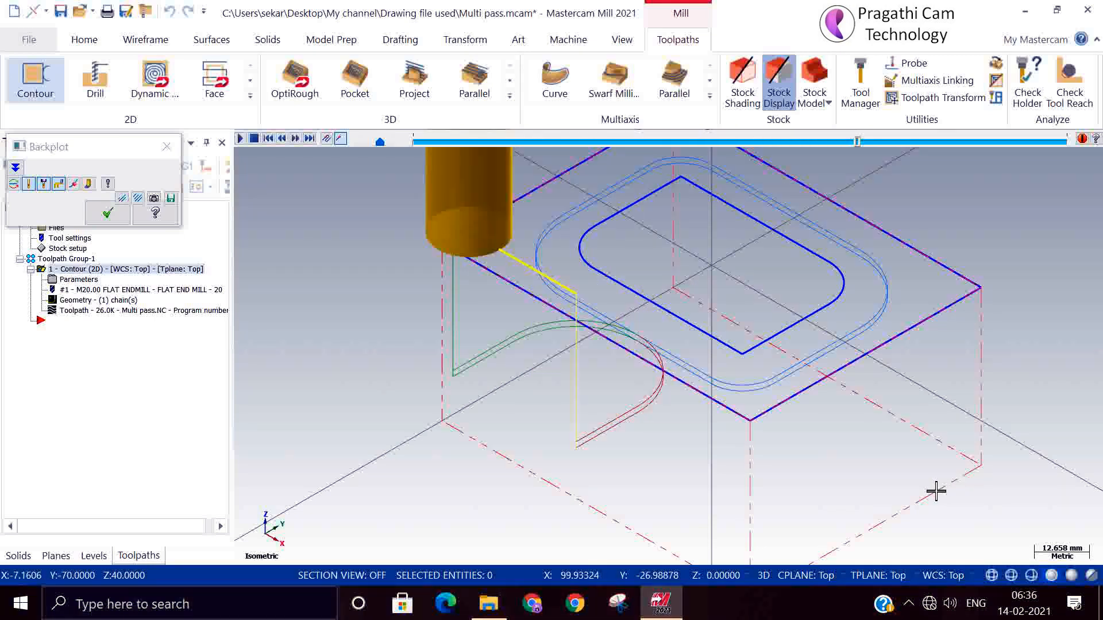
Step: Set the contour operation's feed plane to 10 in its linking parameters and regenerate the toolpath
left_click(108, 215)
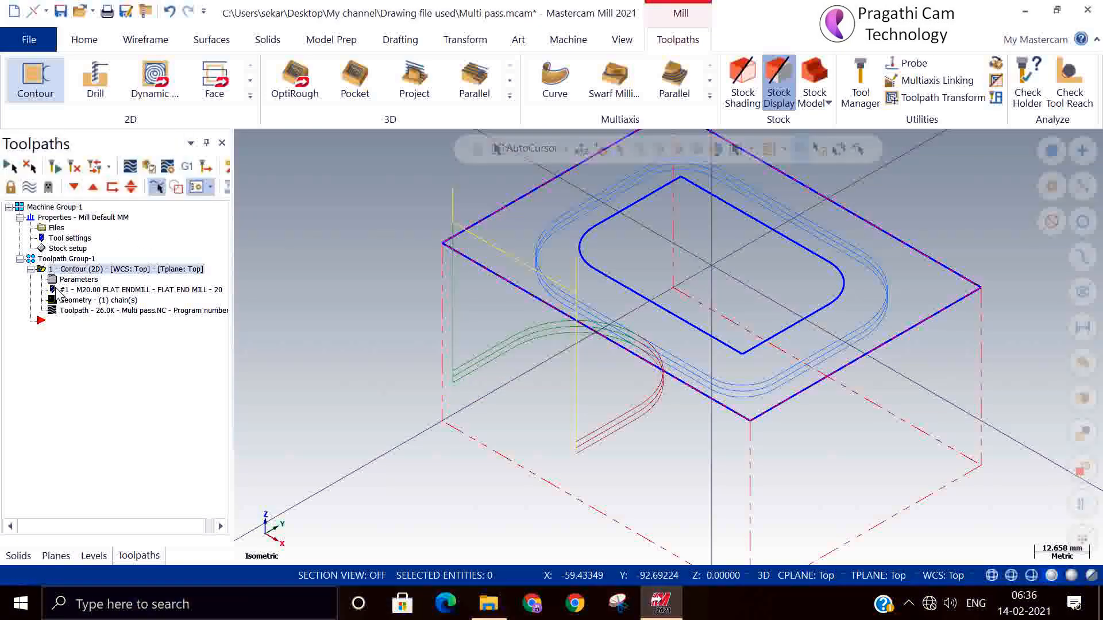
left_click(68, 280)
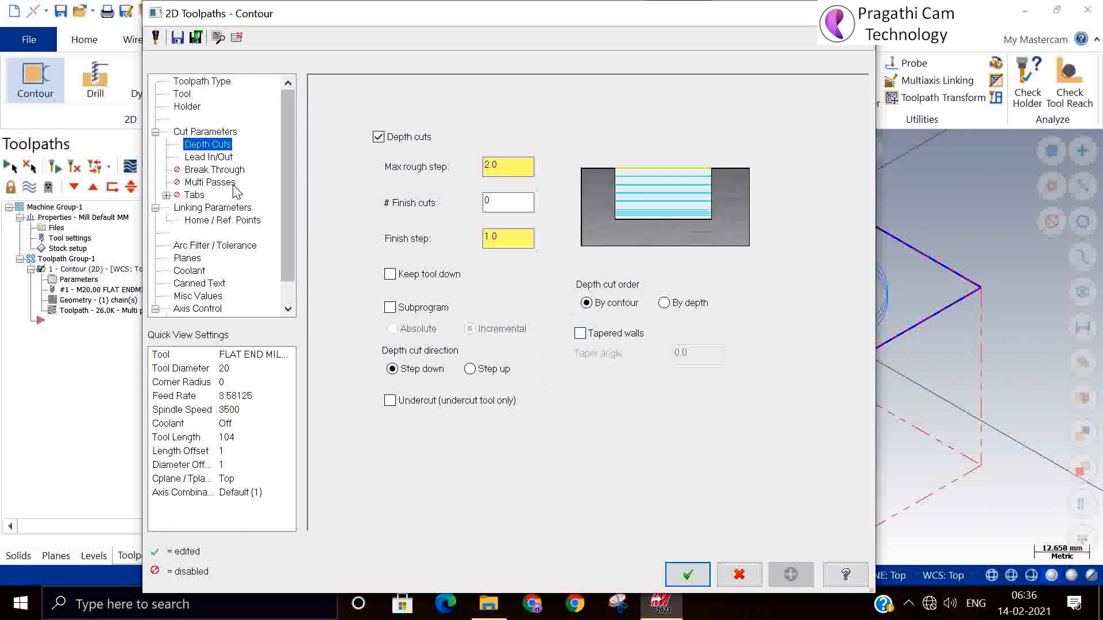
left_click(210, 208)
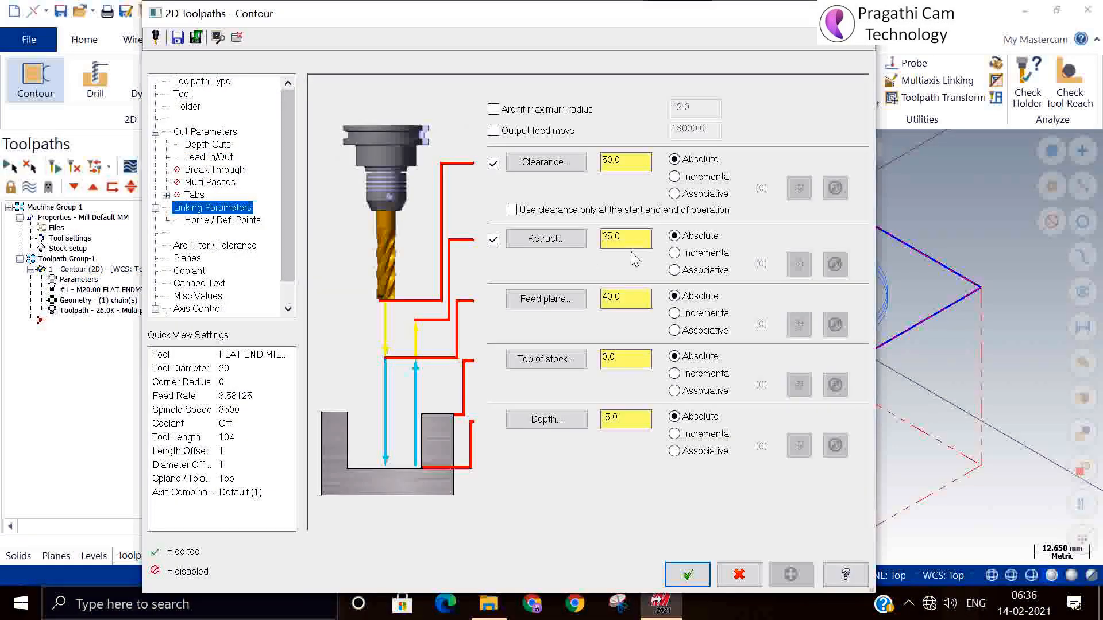
left_click(637, 161)
double_click(638, 237)
left_click(642, 303)
double_click(641, 303)
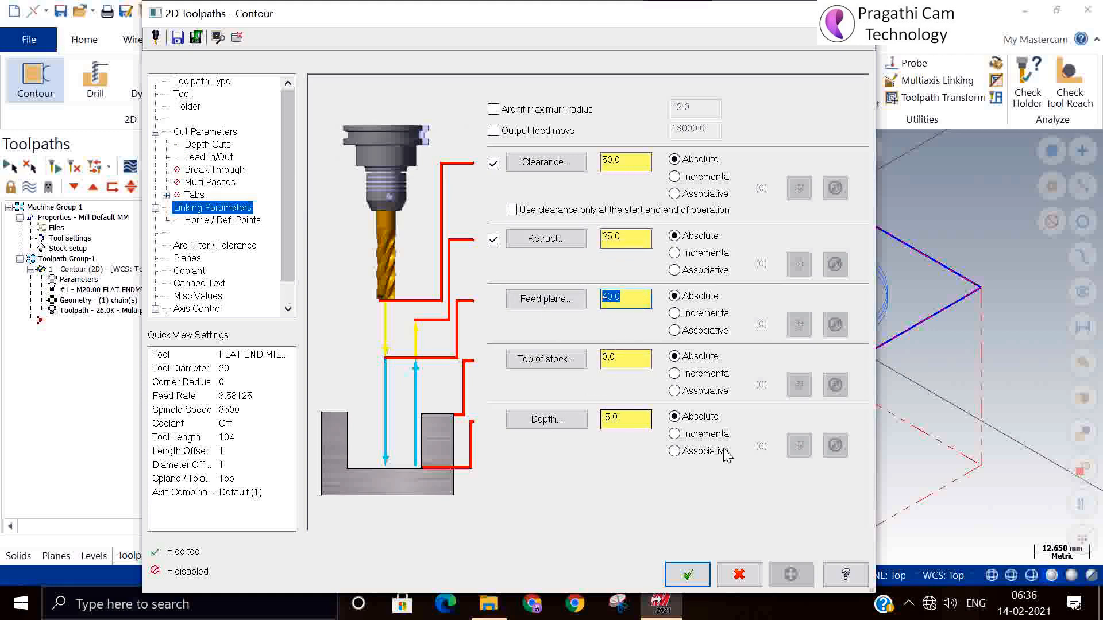
type("10")
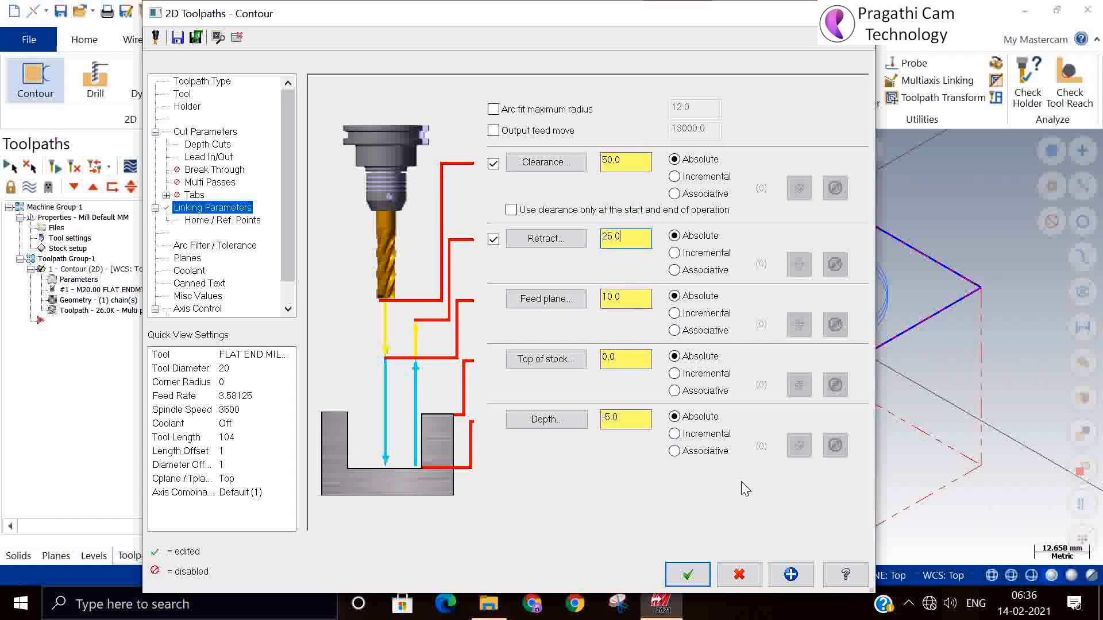
left_click(687, 574)
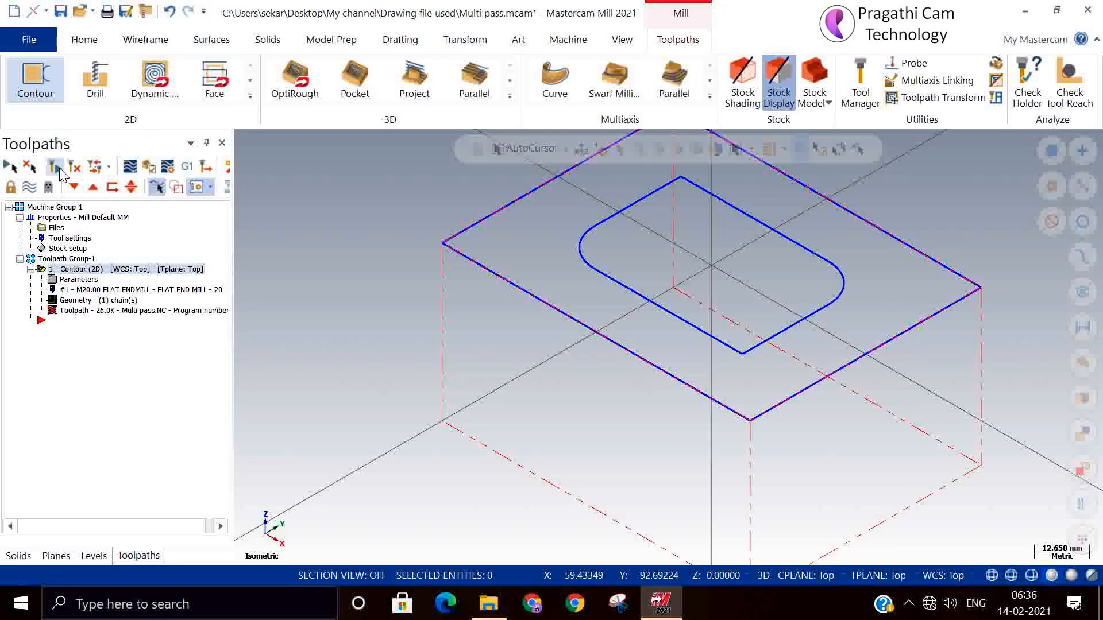
left_click(72, 167)
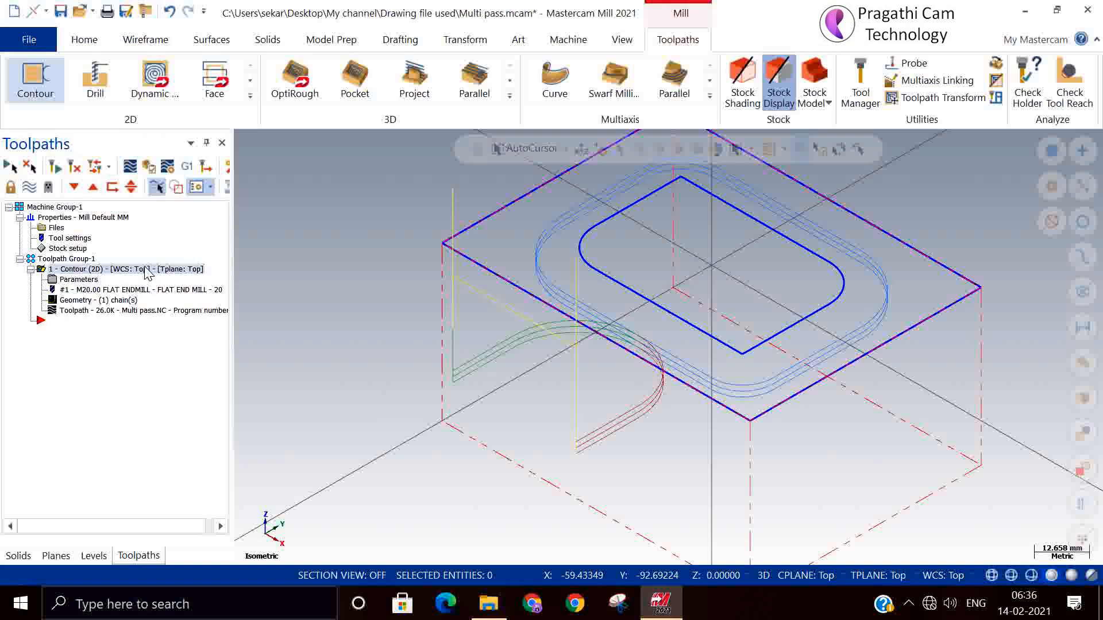
Step: Backplot the contour operation and check the tool's Z position at the clearance, retract and feed plane moves
left_click(130, 167)
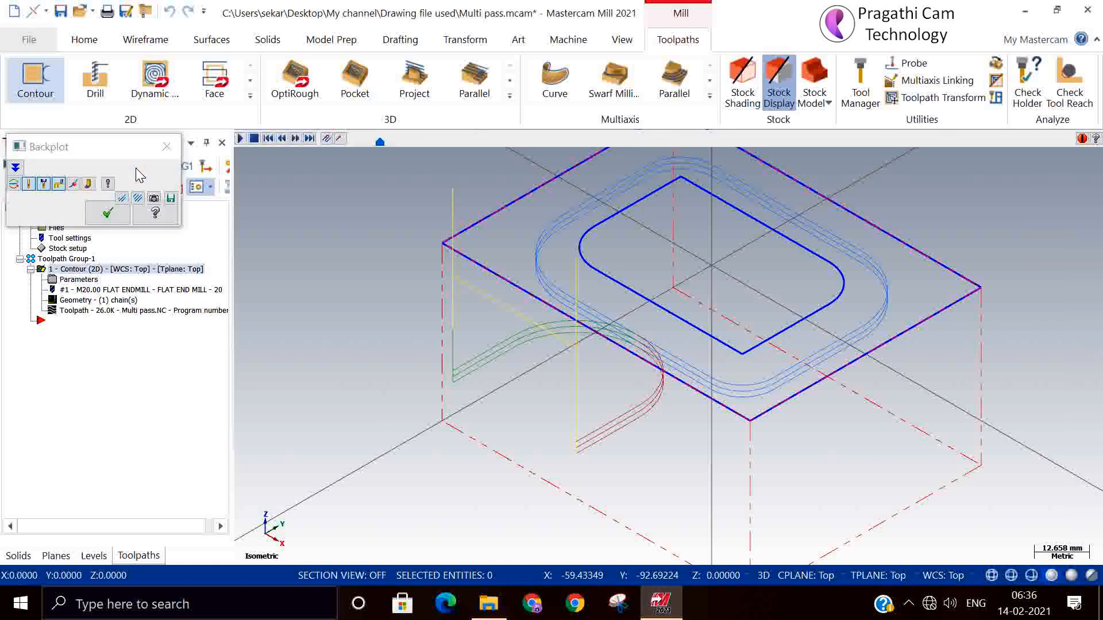
left_click(240, 139)
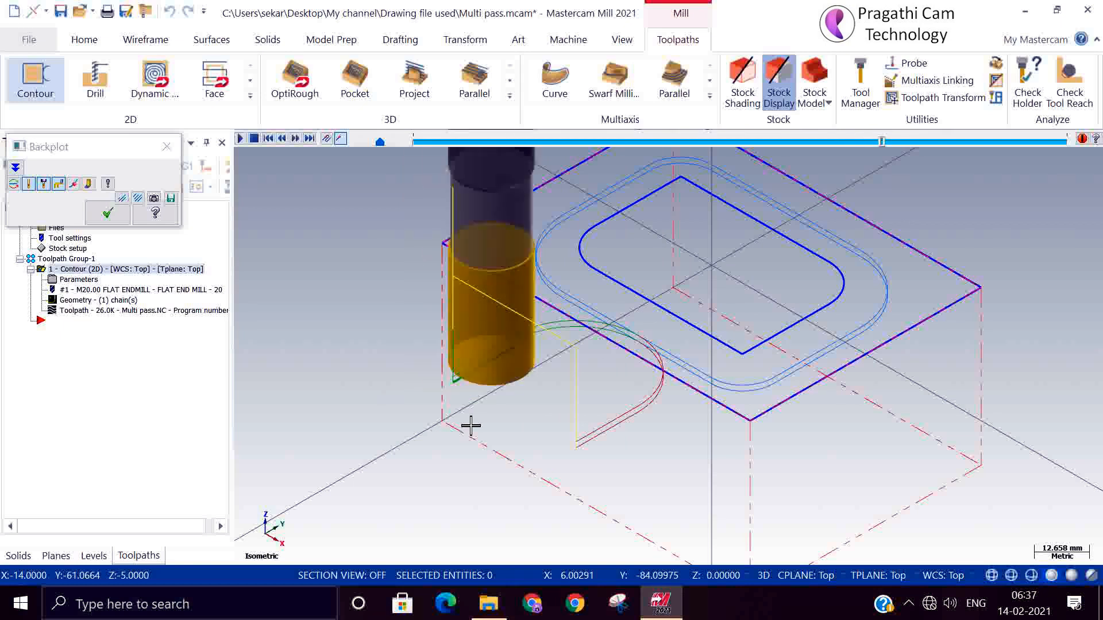
scroll(453, 345, "up", 4)
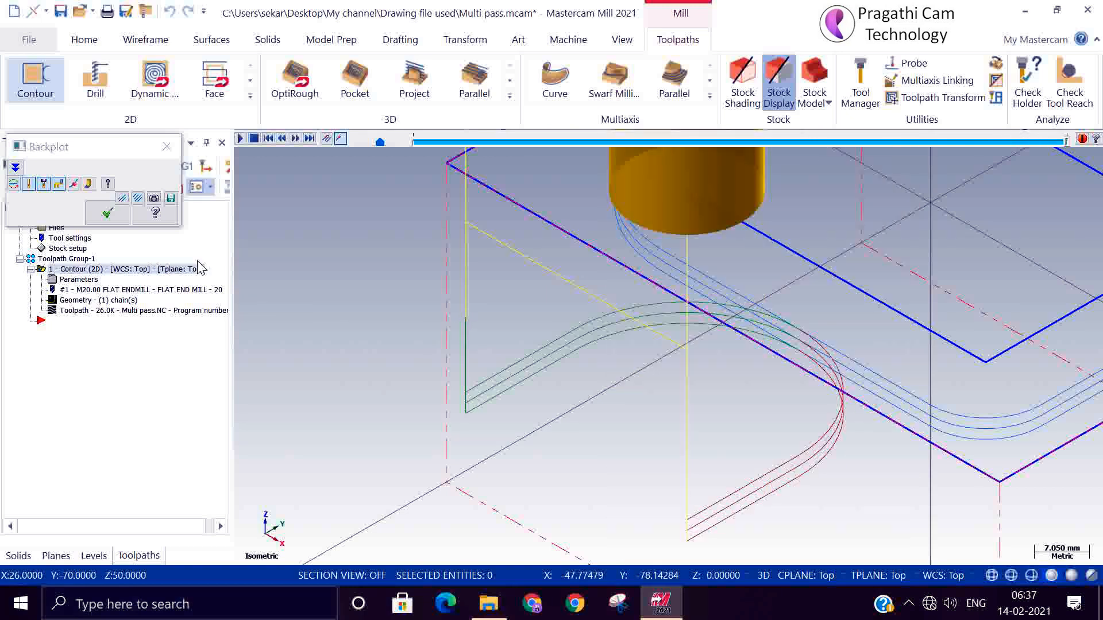
scroll(510, 402, "down", 1)
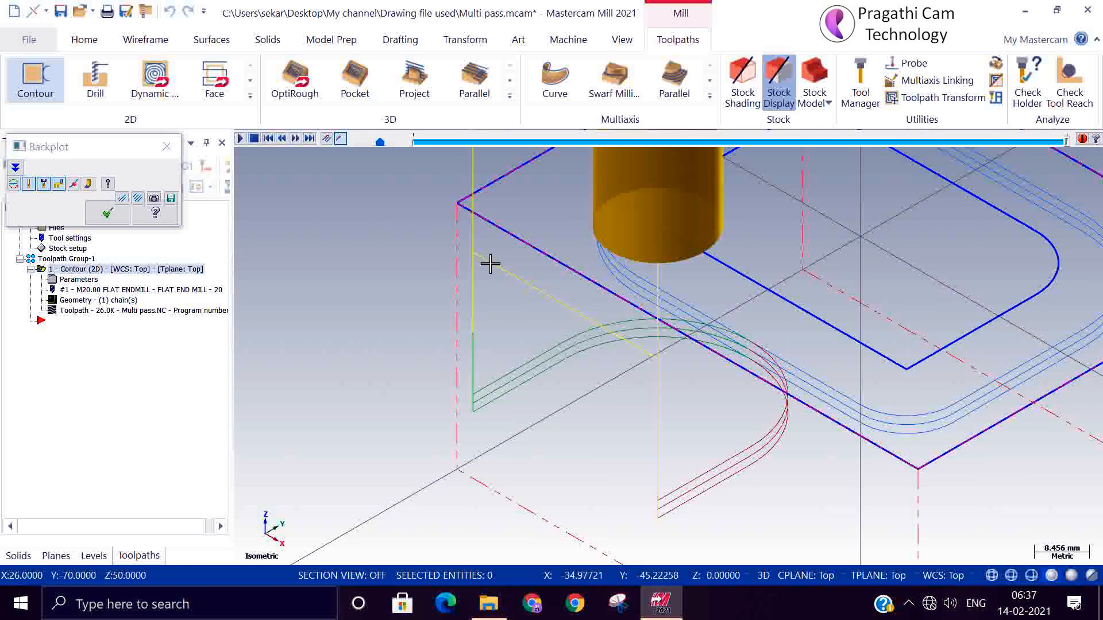
scroll(486, 412, "down", 1)
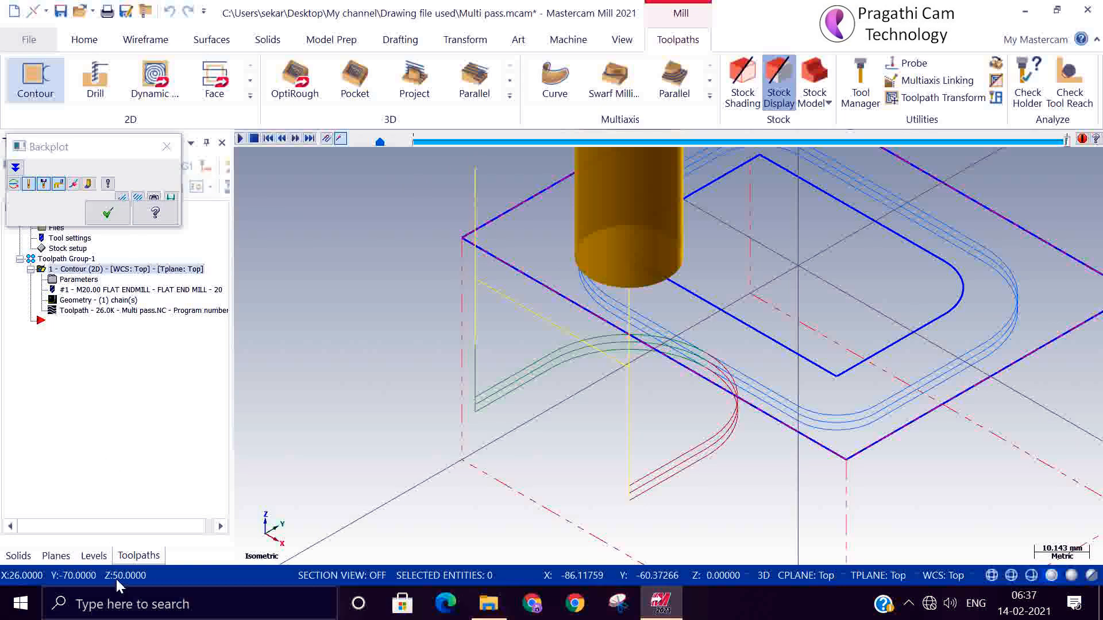
left_click(625, 368)
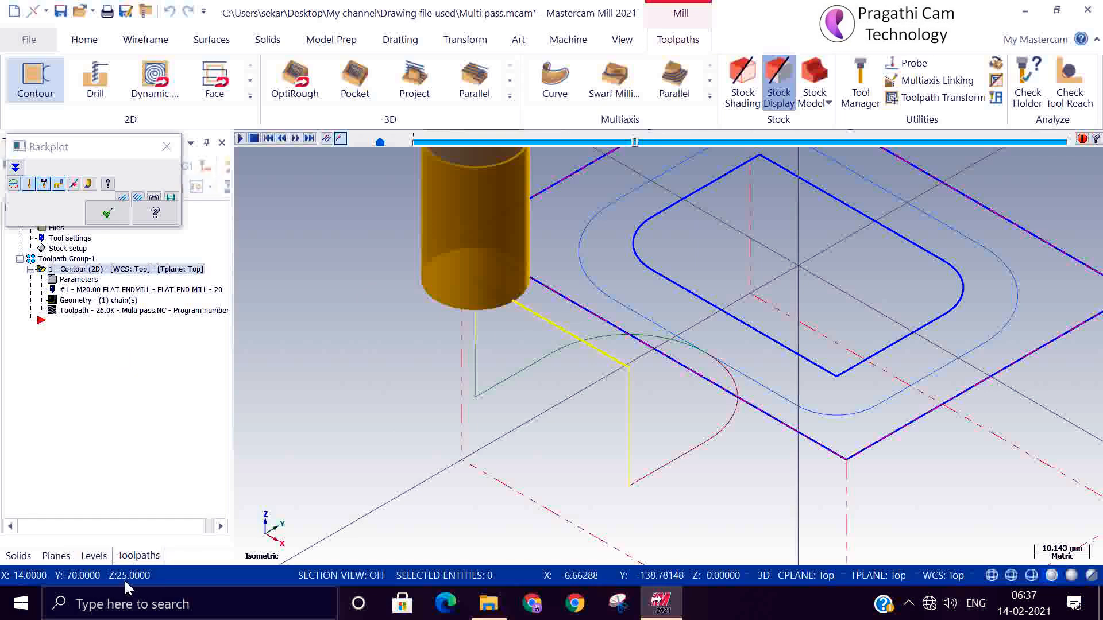
left_click(473, 348)
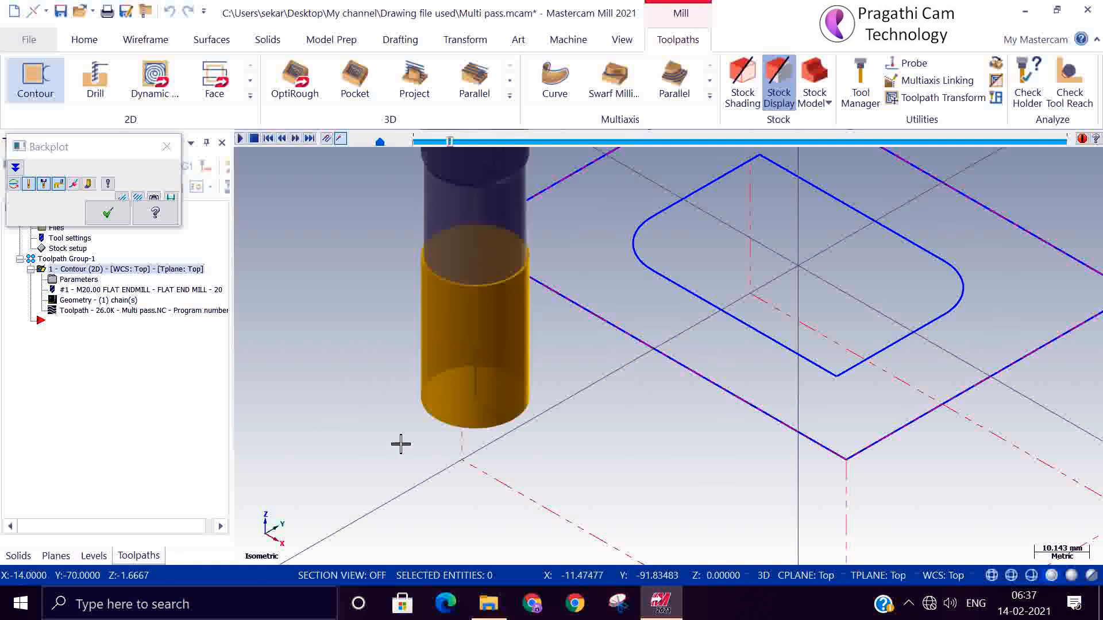
left_click(283, 139)
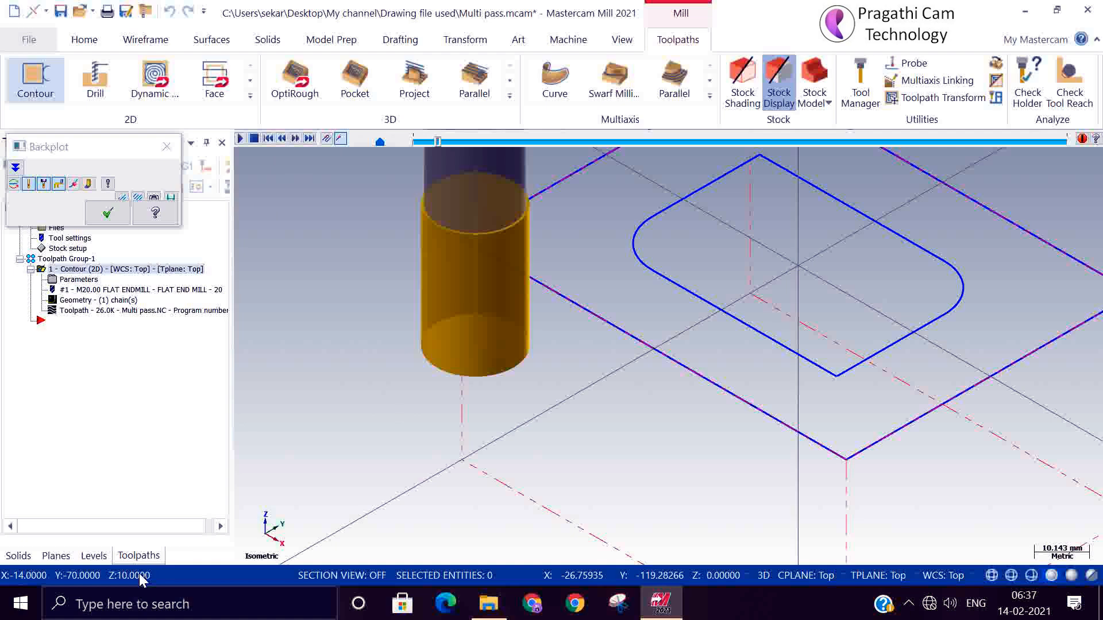
left_click(107, 213)
Step: Disable the retract height in the contour's linking parameters and regenerate the toolpath
left_click(66, 281)
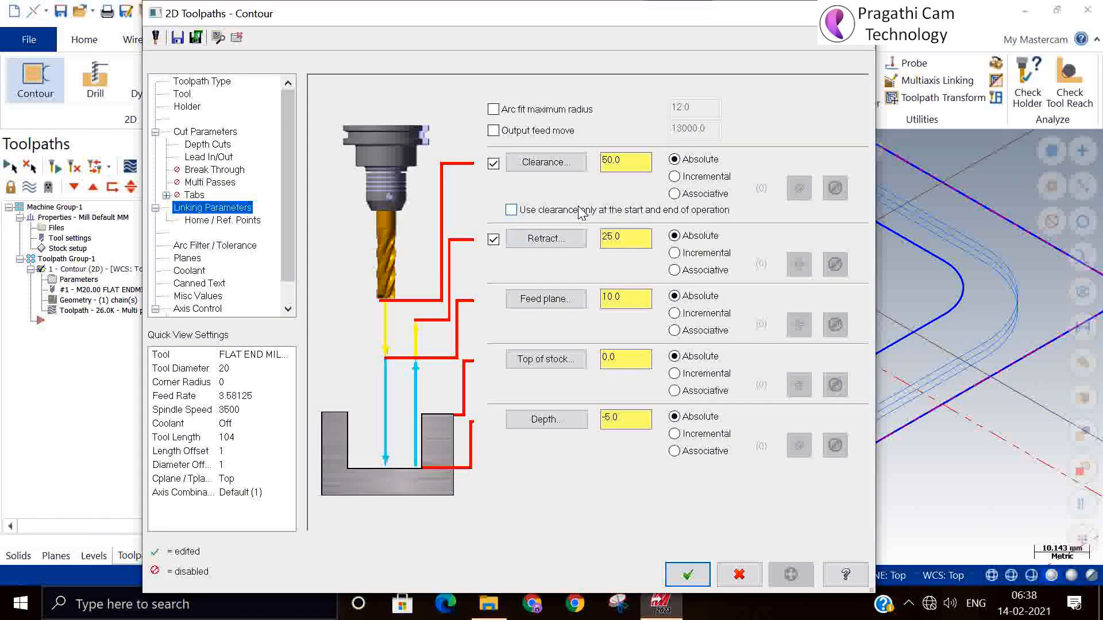
left_click(494, 239)
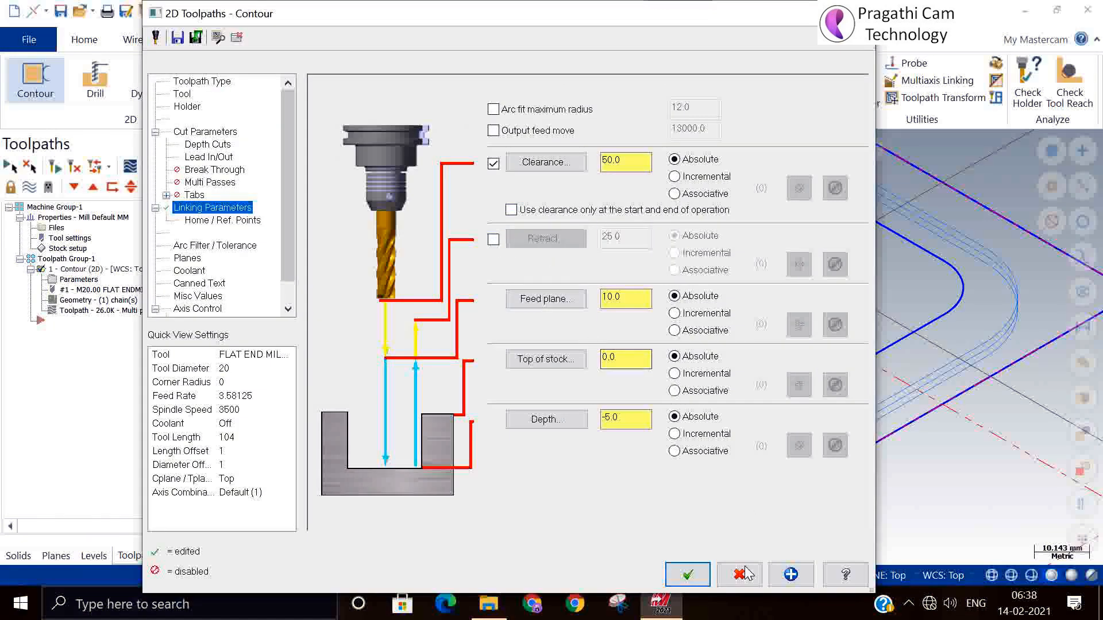
left_click(689, 574)
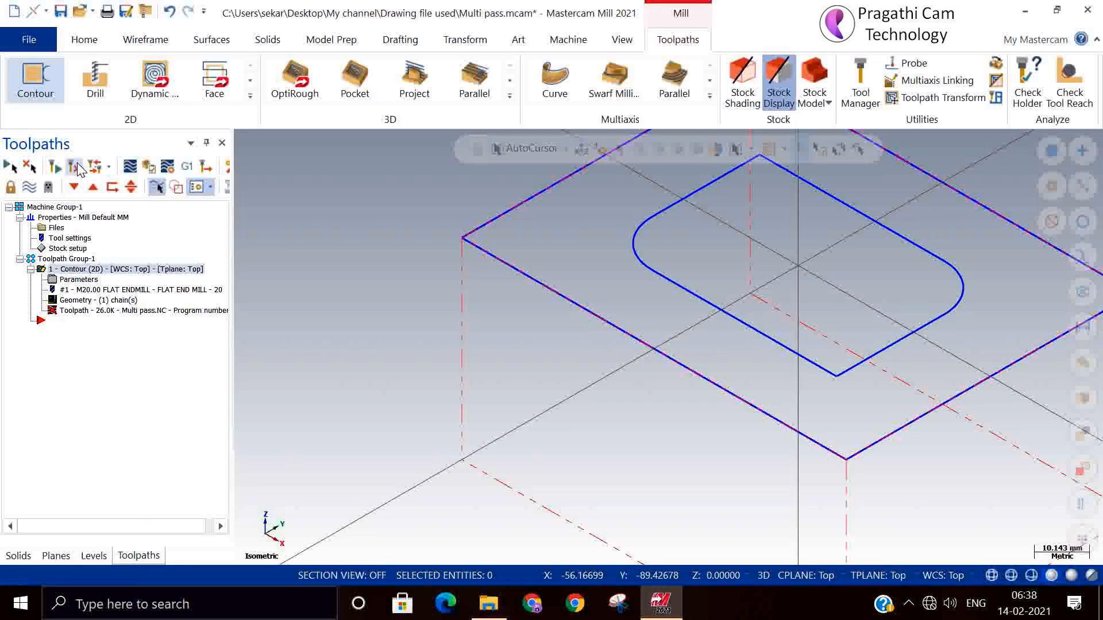
left_click(78, 167)
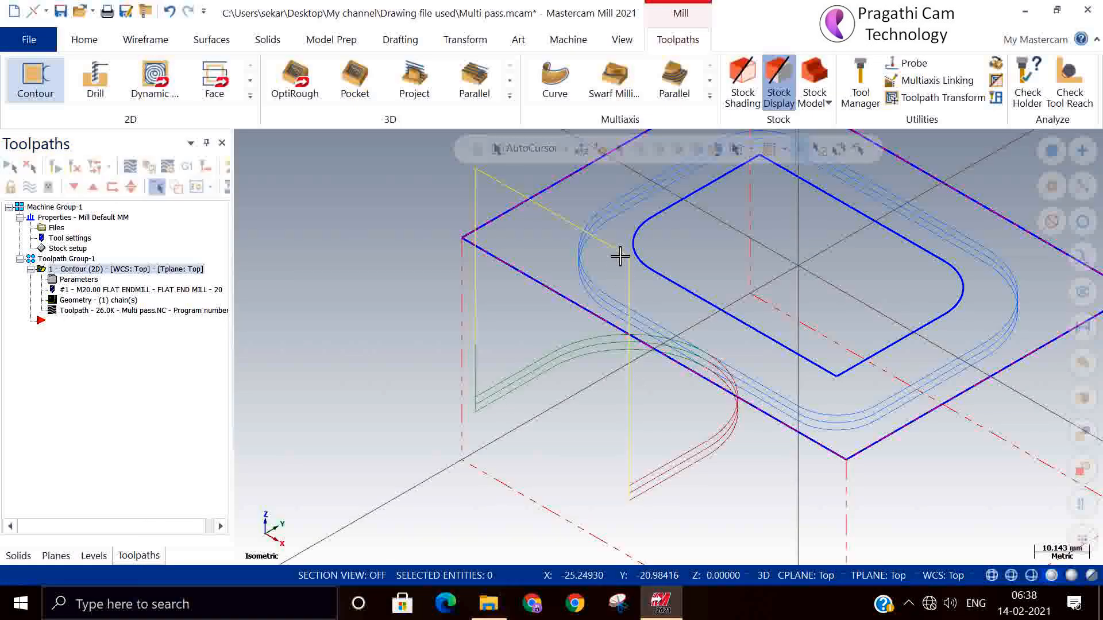
Step: Disable the clearance height, enable the retract height, and regenerate the contour toolpath
left_click(68, 281)
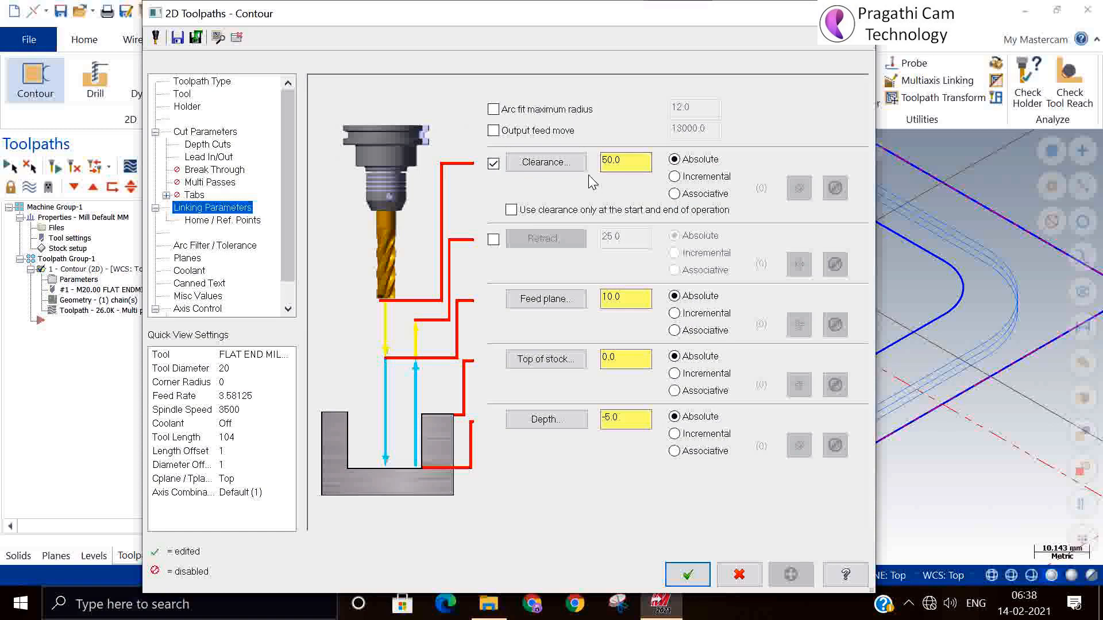
left_click(493, 165)
left_click(493, 164)
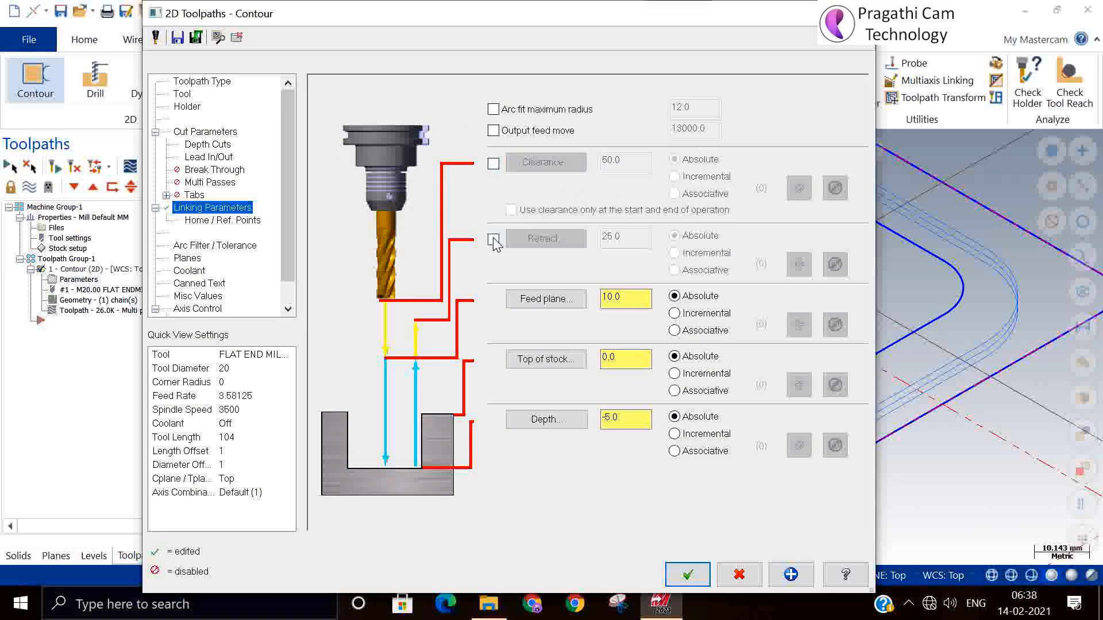
left_click(493, 240)
left_click(687, 575)
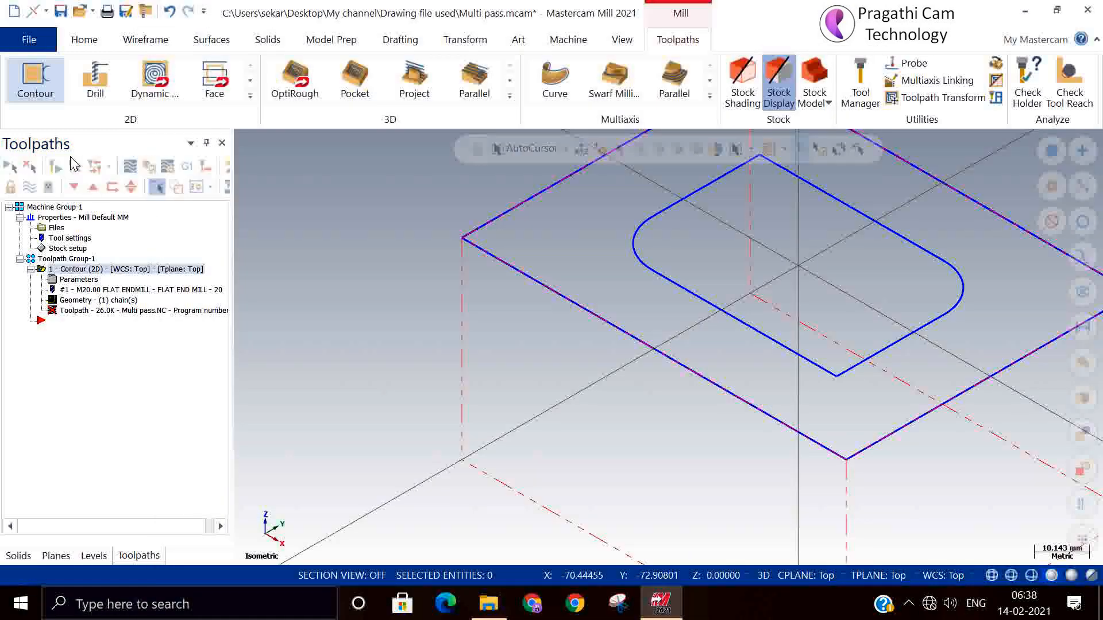
left_click(74, 166)
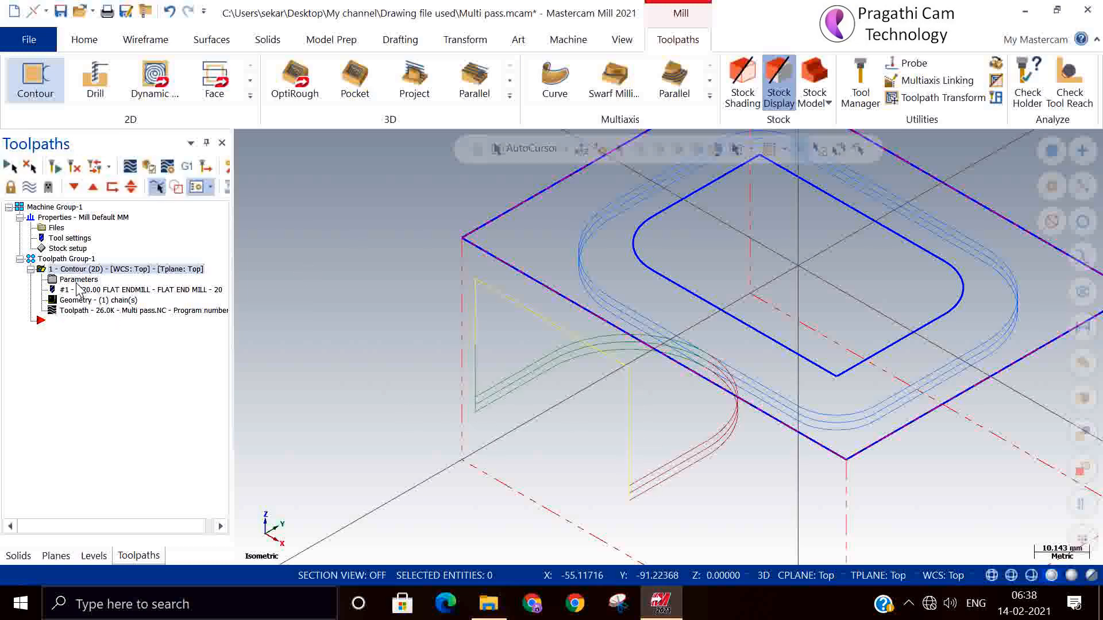
Step: Re-enable the clearance height in the contour's linking parameters and close the parameters
left_click(58, 280)
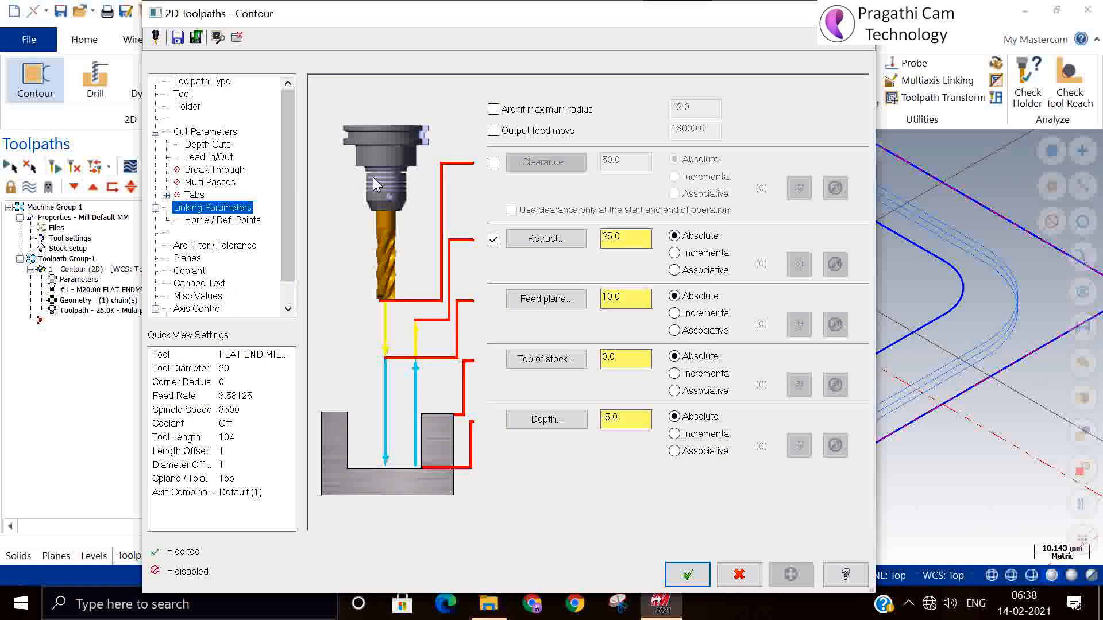
left_click(497, 166)
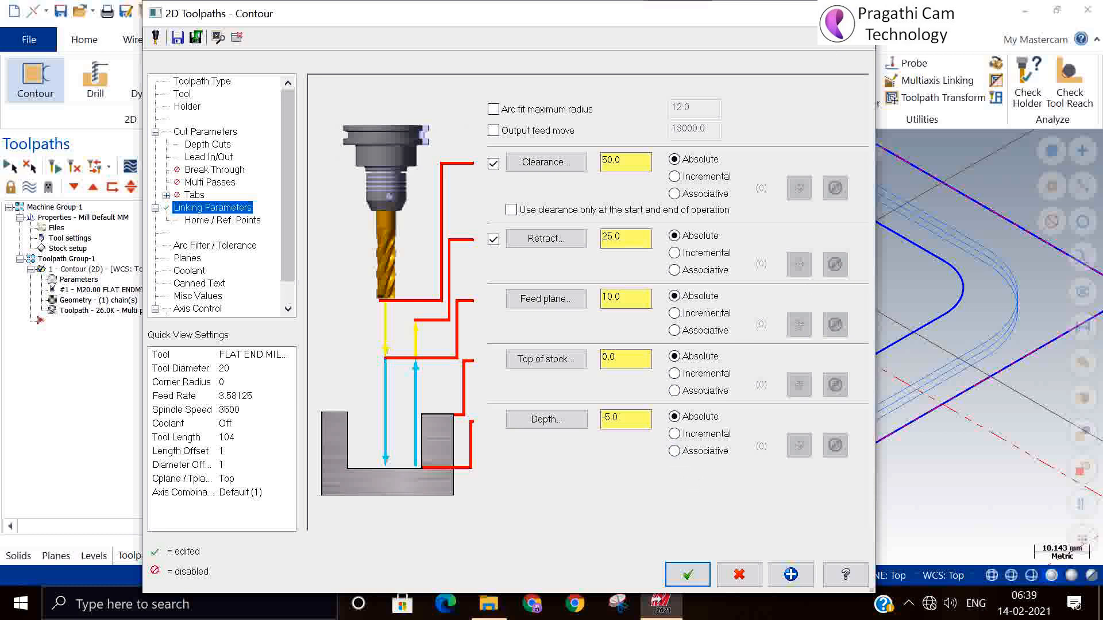
left_click(687, 574)
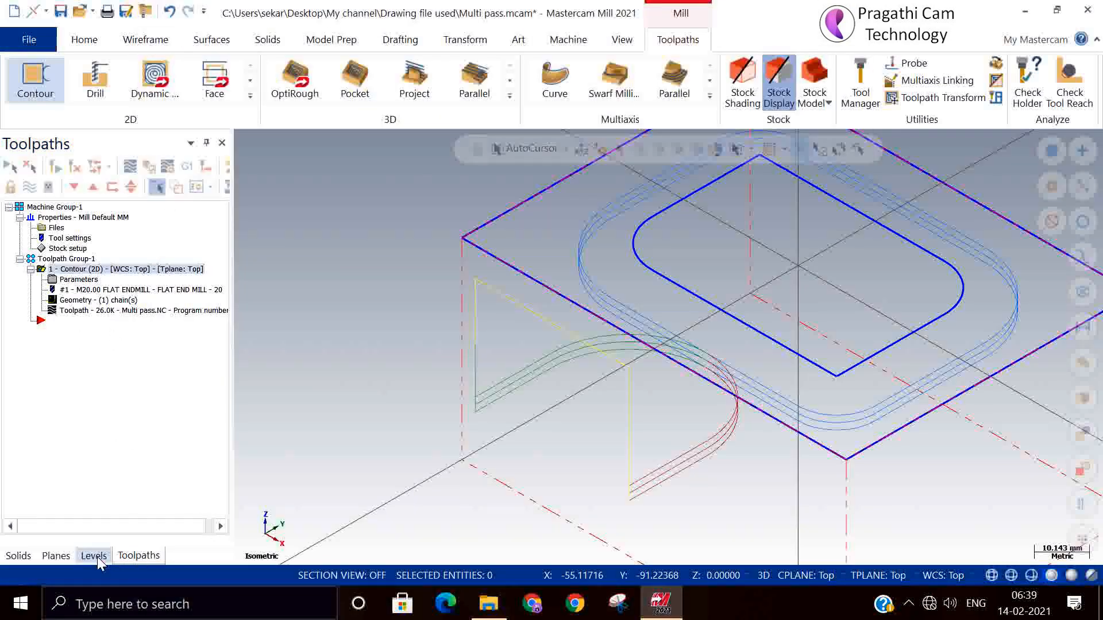
Step: Make the solid's level 100 the active, visible level and hide level 1
left_click(25, 556)
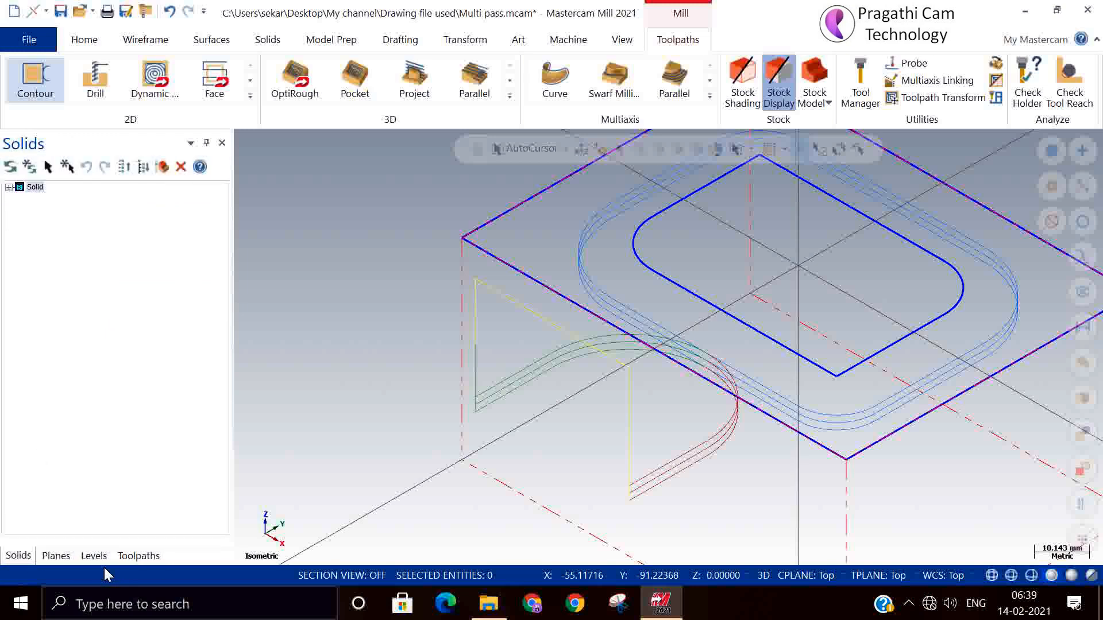
left_click(141, 556)
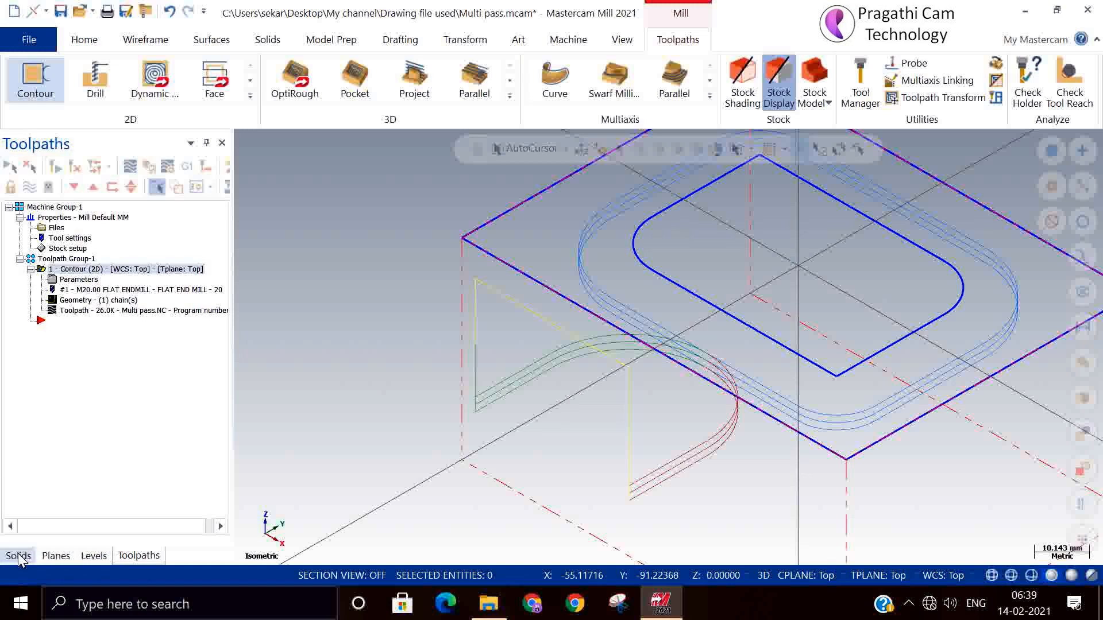
left_click(94, 556)
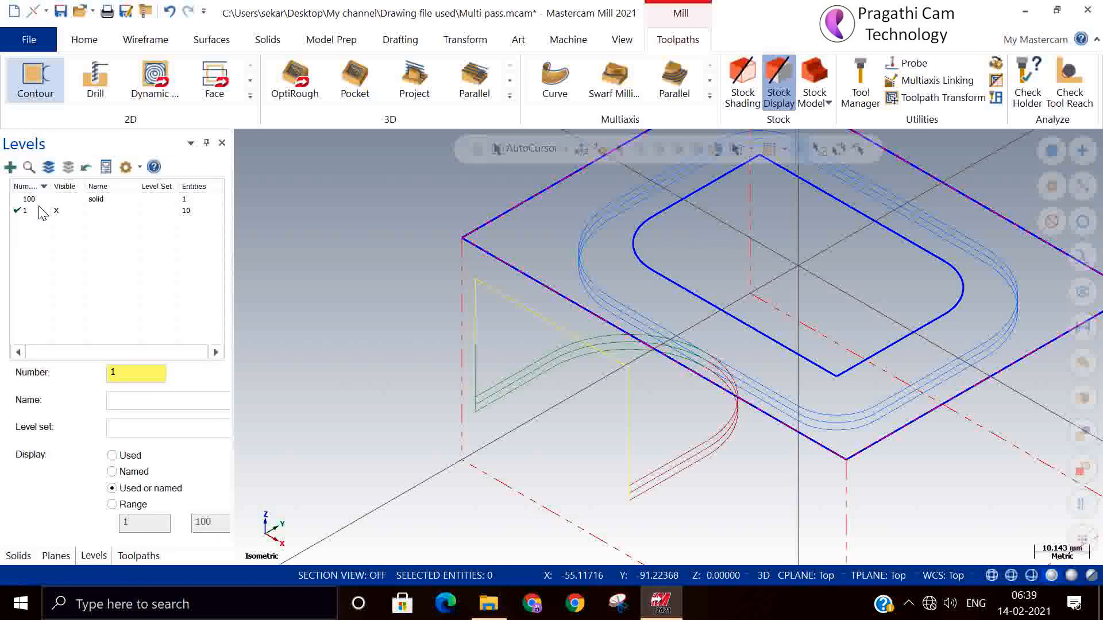
left_click(70, 199)
left_click(16, 199)
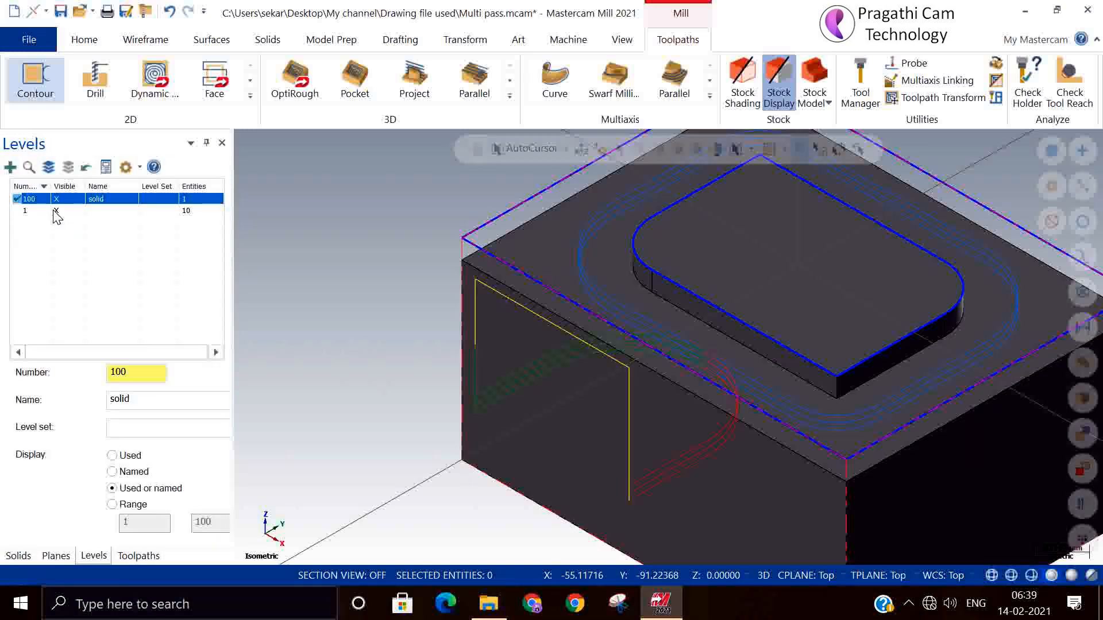
left_click(55, 211)
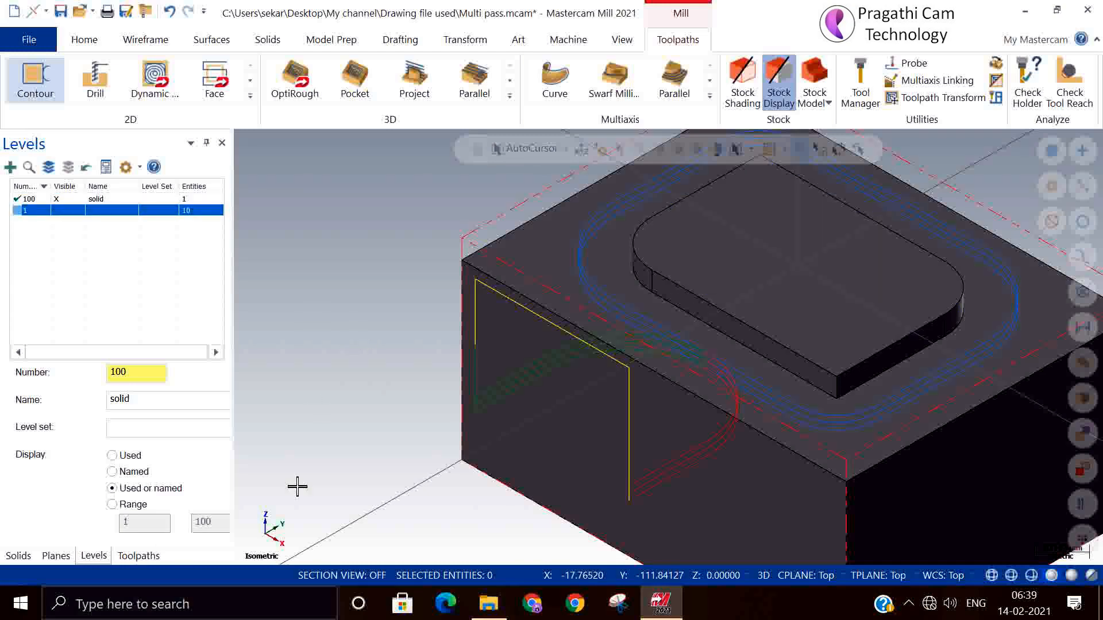
Step: Delete the existing 2D contour operation from Toolpath Group-1
left_click(138, 556)
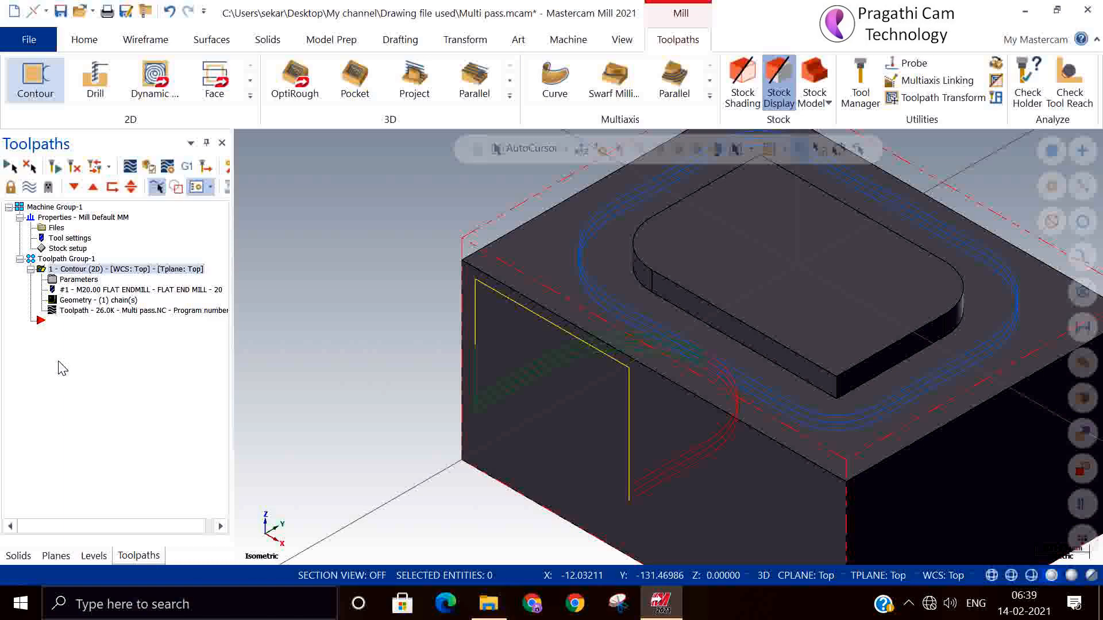
key("Delete")
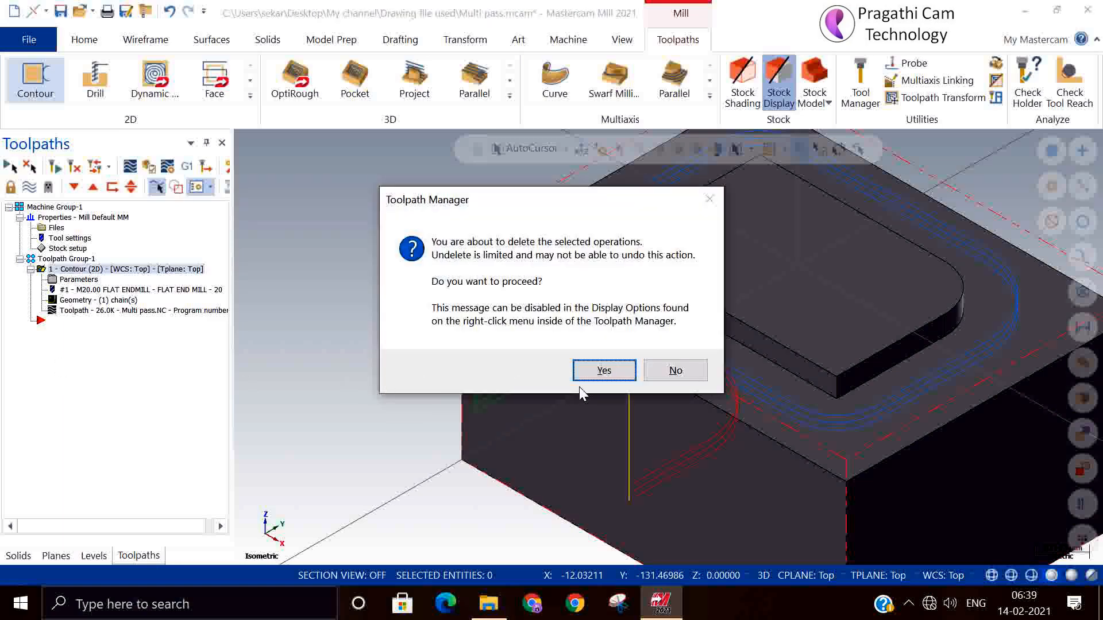
left_click(603, 371)
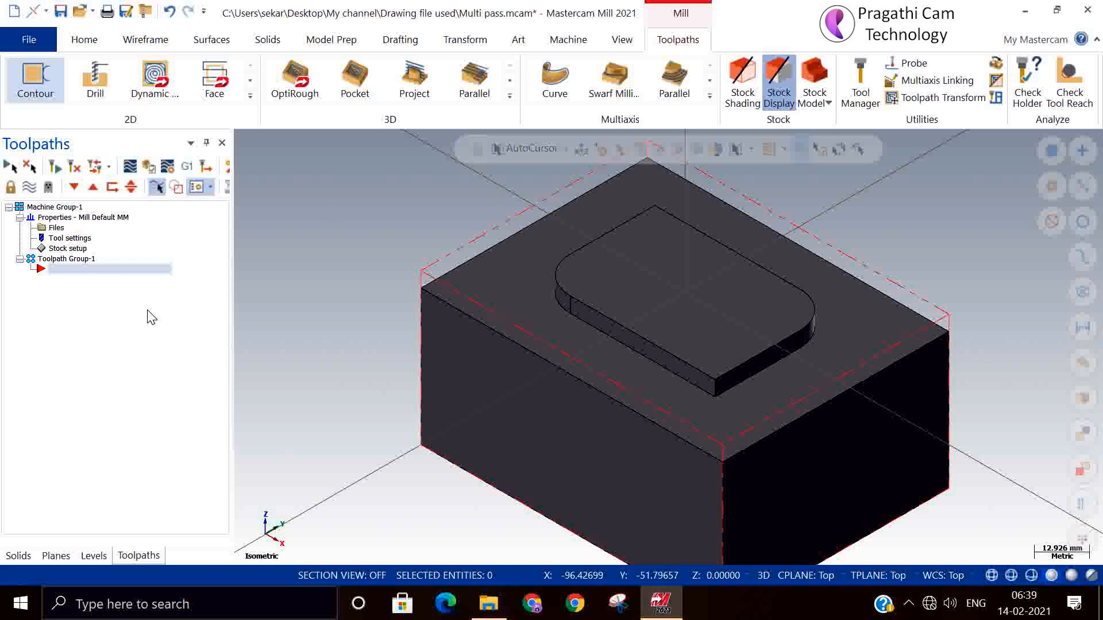
Step: Create a 2D contour toolpath chained around the raised boss's top edge, using the 20 mm flat end mill
left_click(32, 85)
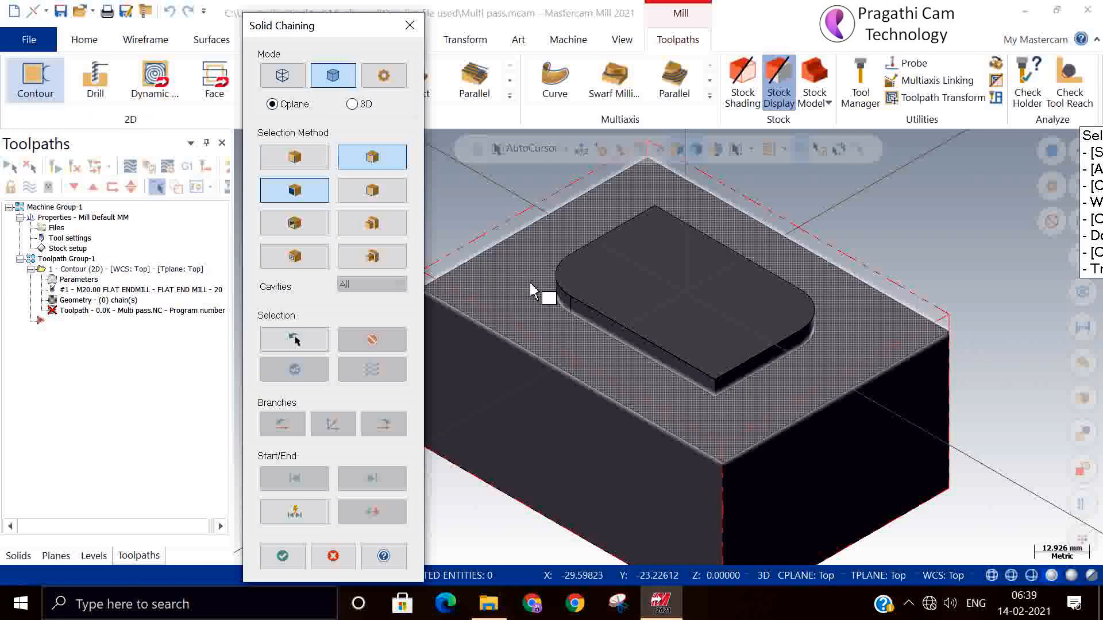
left_click(592, 316)
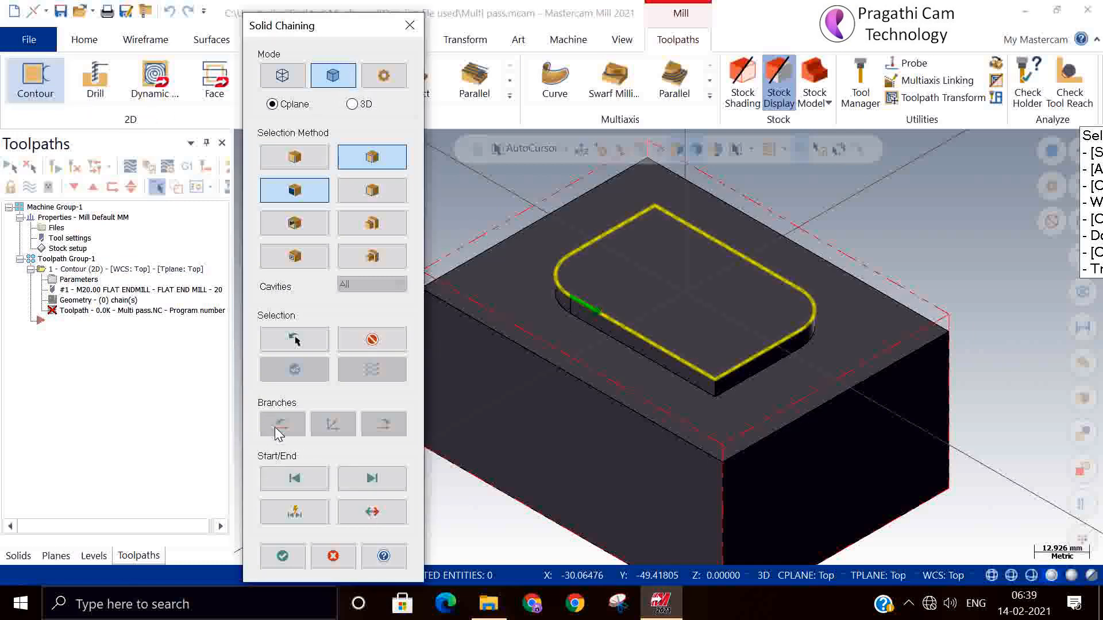
left_click(272, 565)
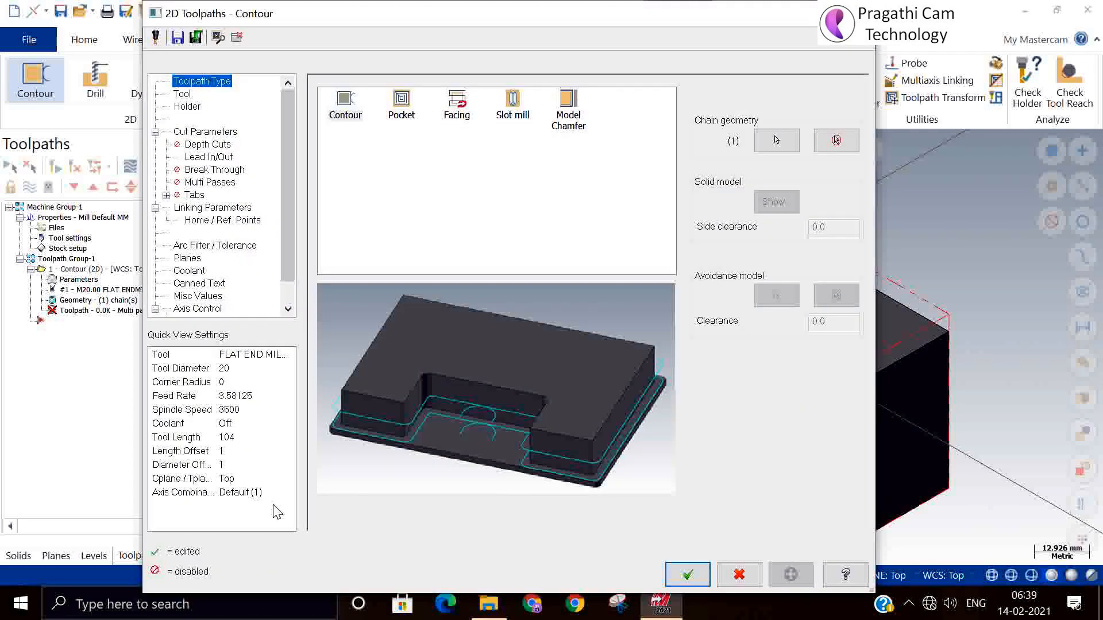
left_click(182, 94)
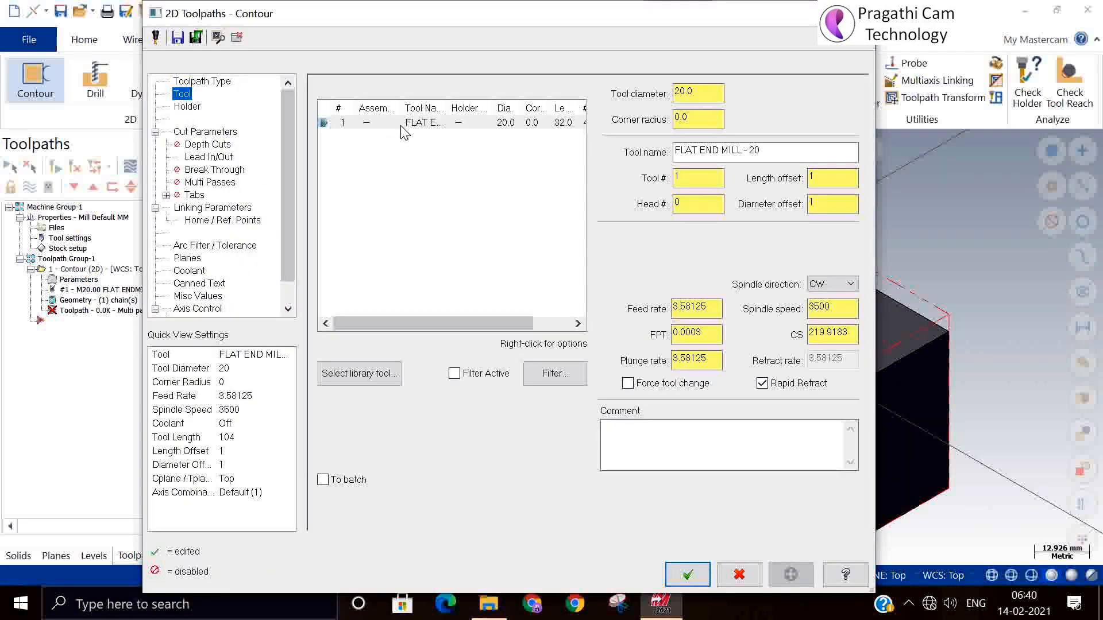
left_click(409, 125)
Step: Set the contour's compensation direction to Right and enable depth cuts
left_click(218, 133)
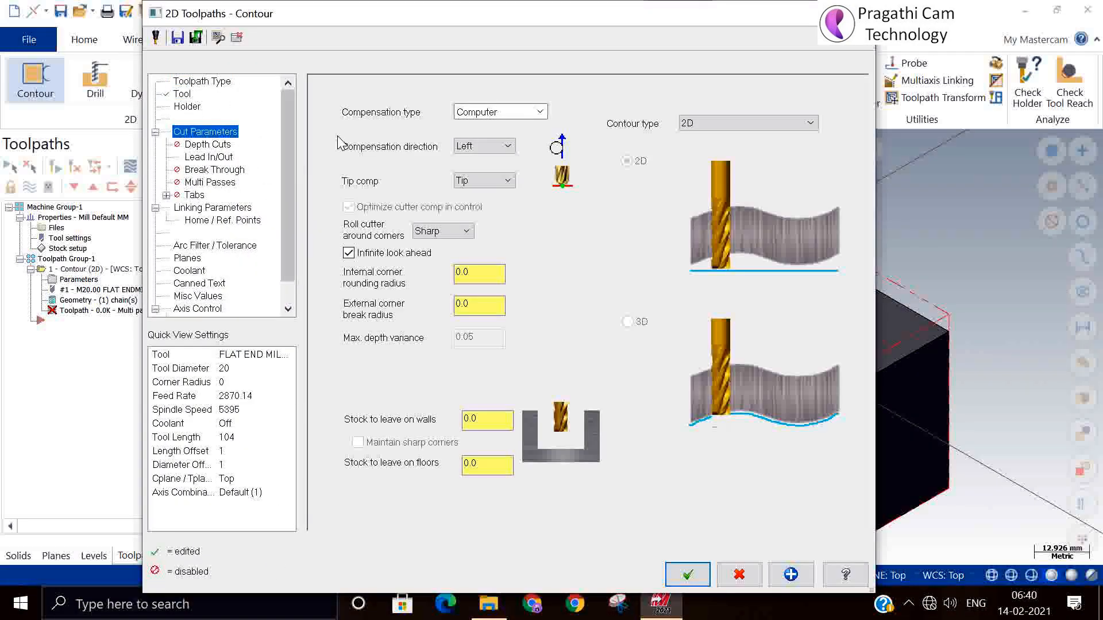
left_click(506, 146)
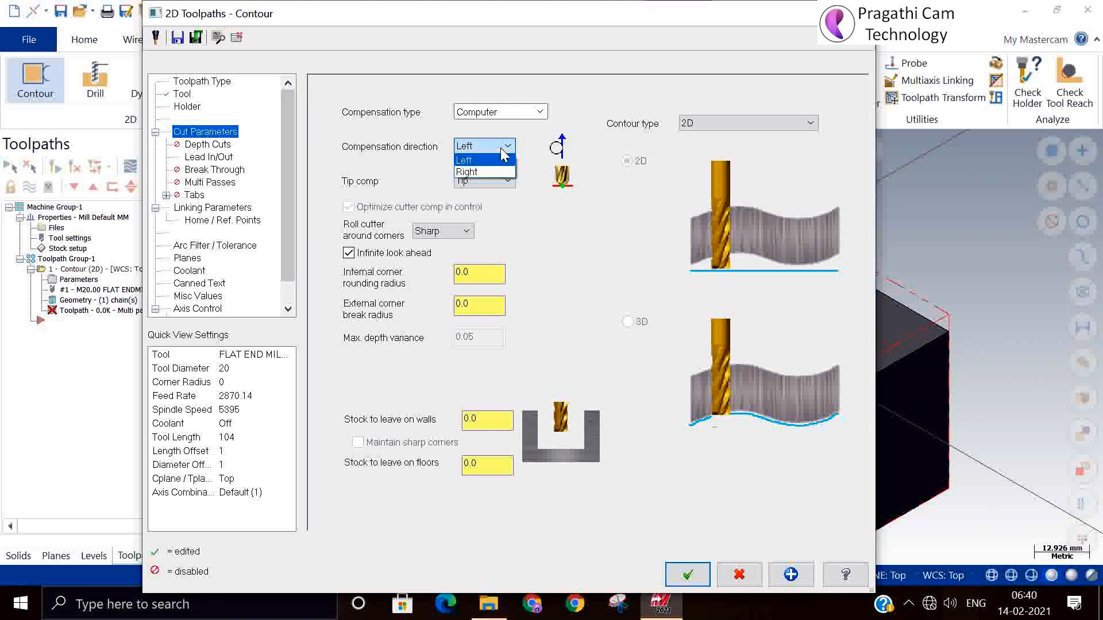
left_click(484, 173)
left_click(208, 145)
left_click(378, 137)
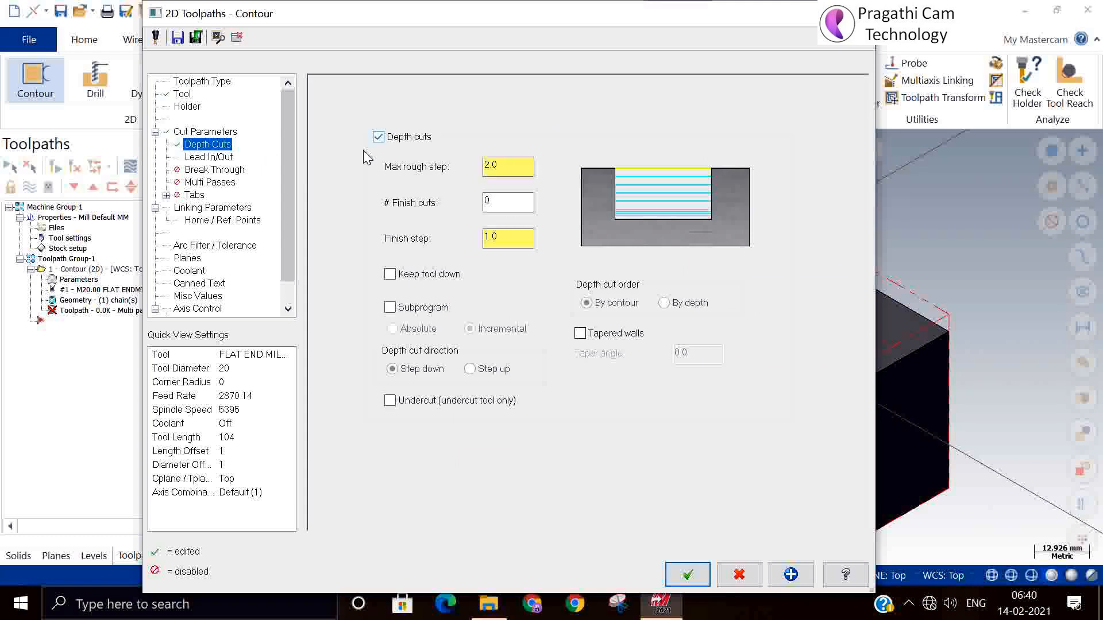
Step: Make the contour's linking depth associative to the bottom corner point of the raised boss
left_click(210, 207)
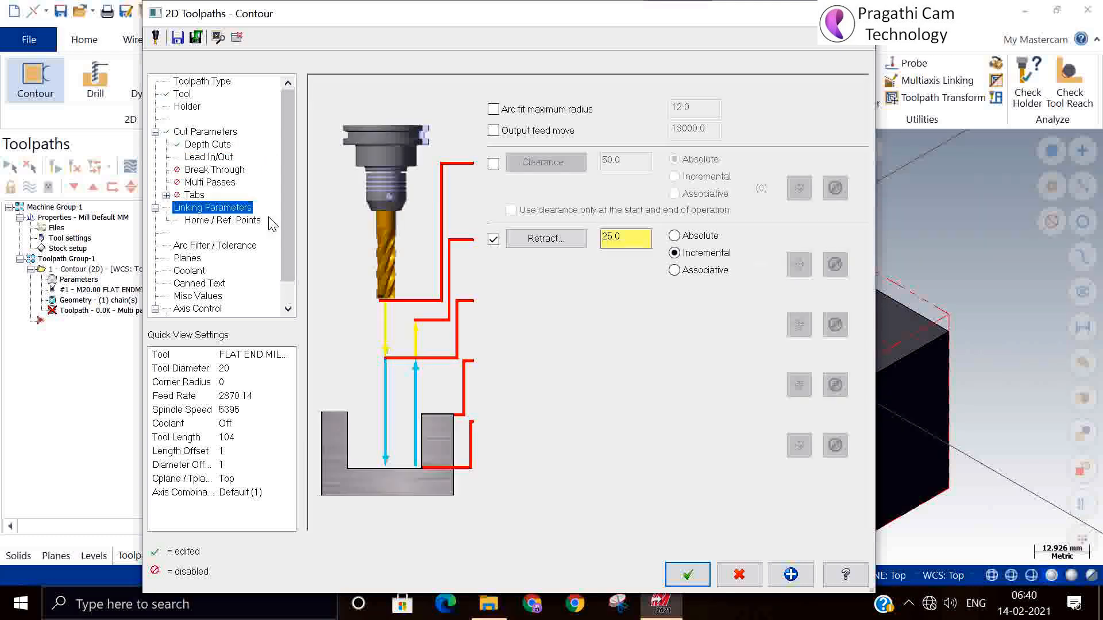
left_click(706, 453)
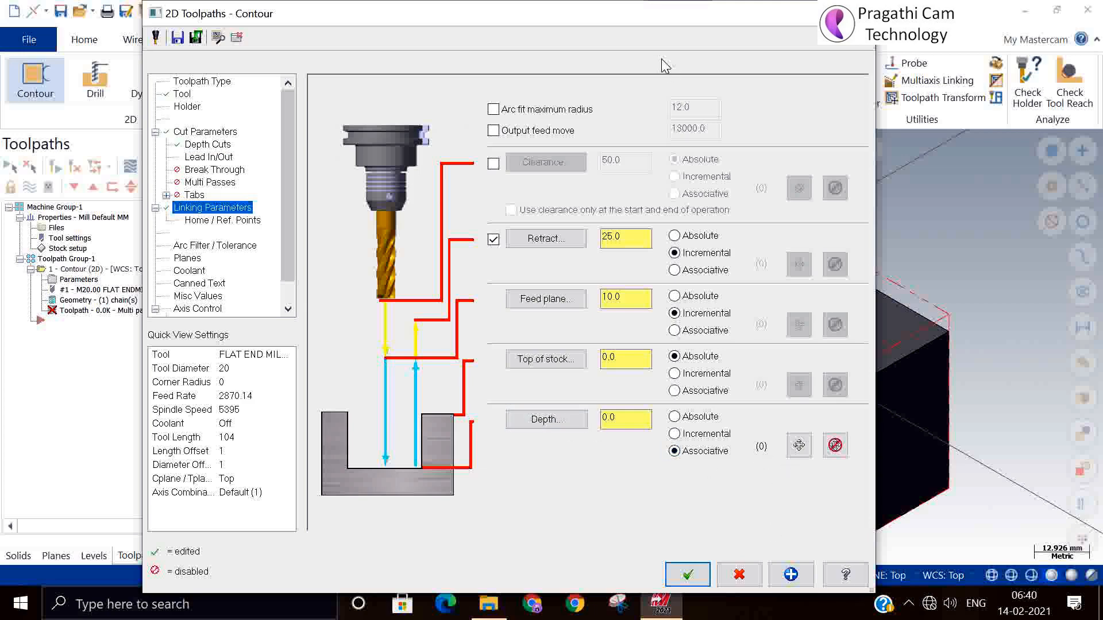
left_click_drag(655, 16, 494, 19)
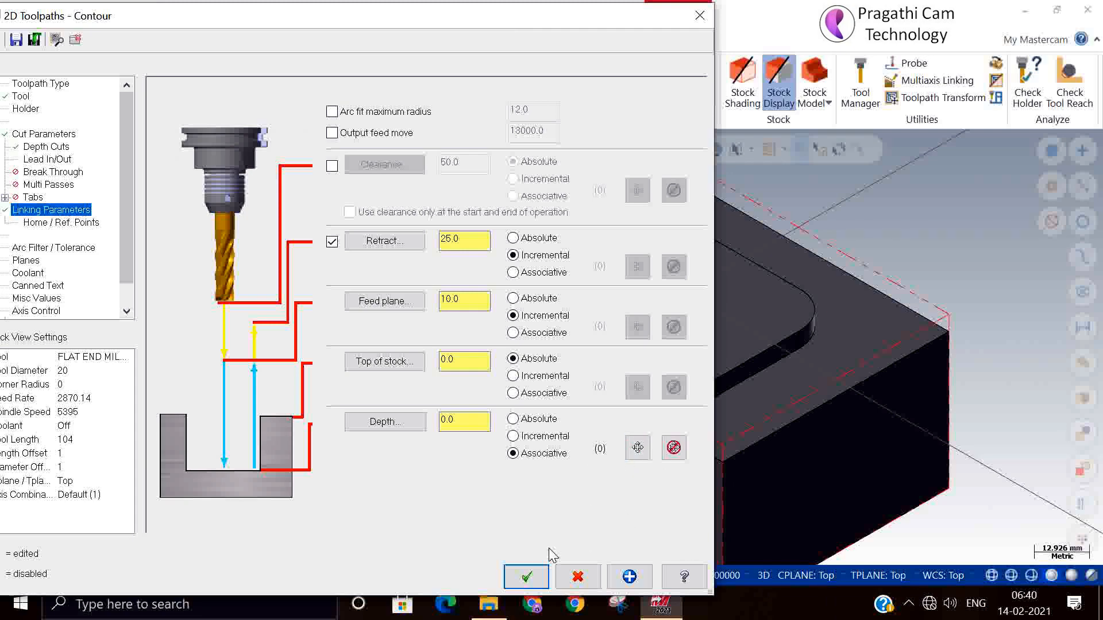
left_click_drag(454, 23, 550, 21)
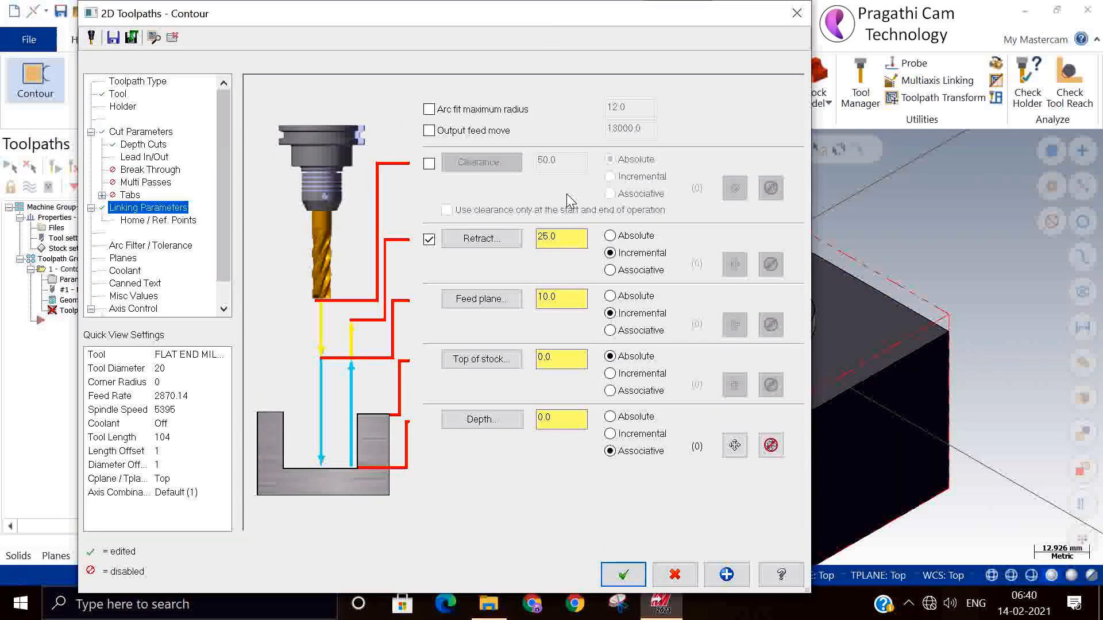
left_click(731, 449)
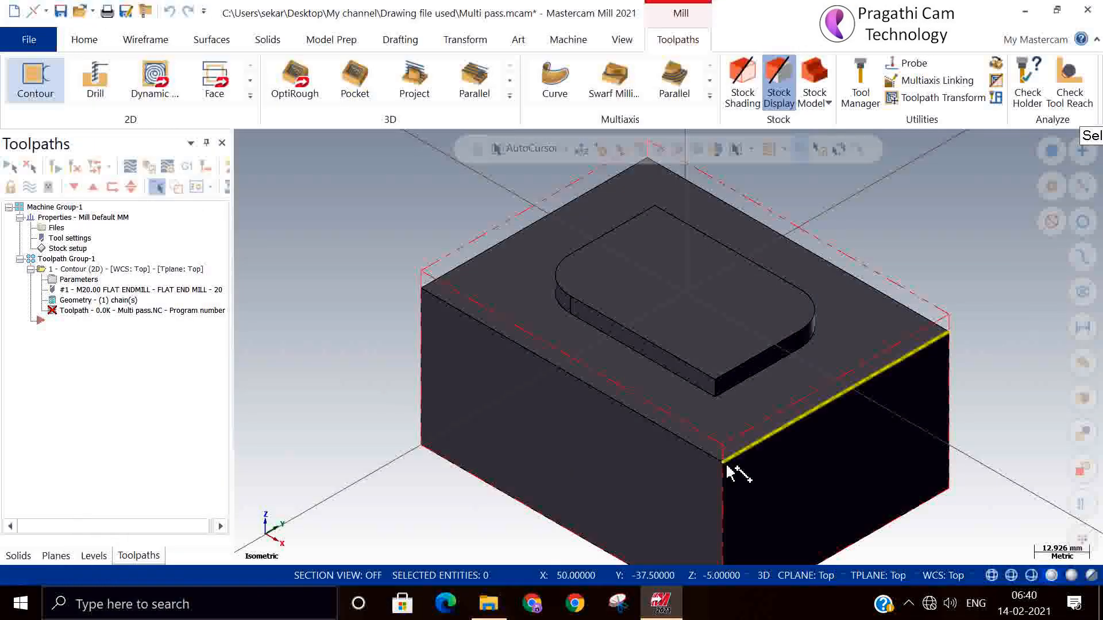
left_click(718, 403)
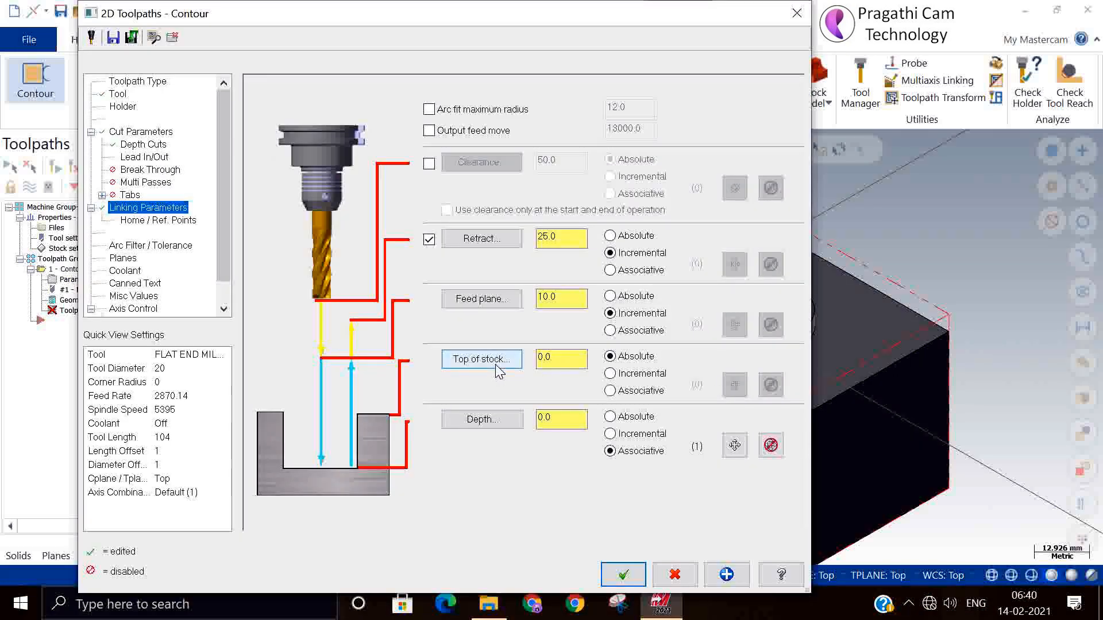
Step: Make the top of stock associative to the top corner point of the raised boss
left_click(611, 391)
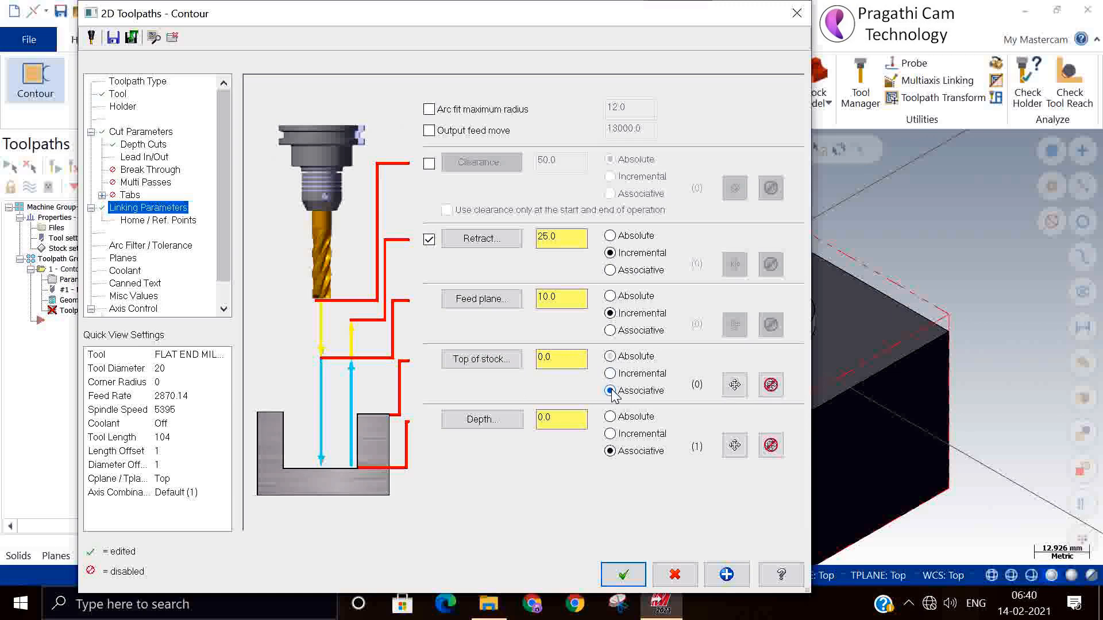
left_click(733, 389)
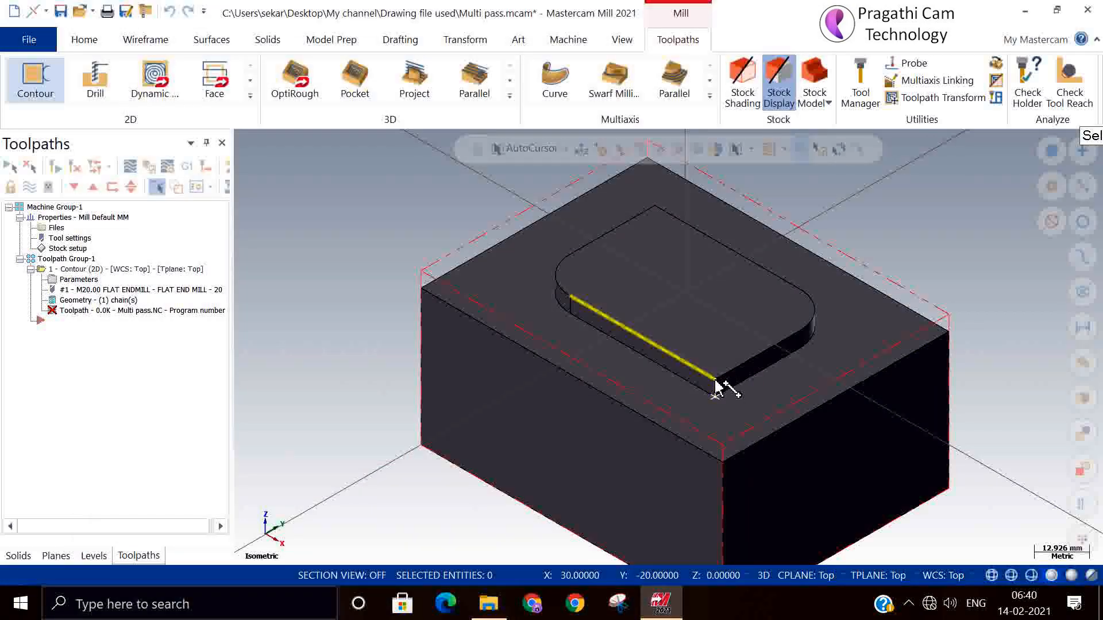
left_click(715, 381)
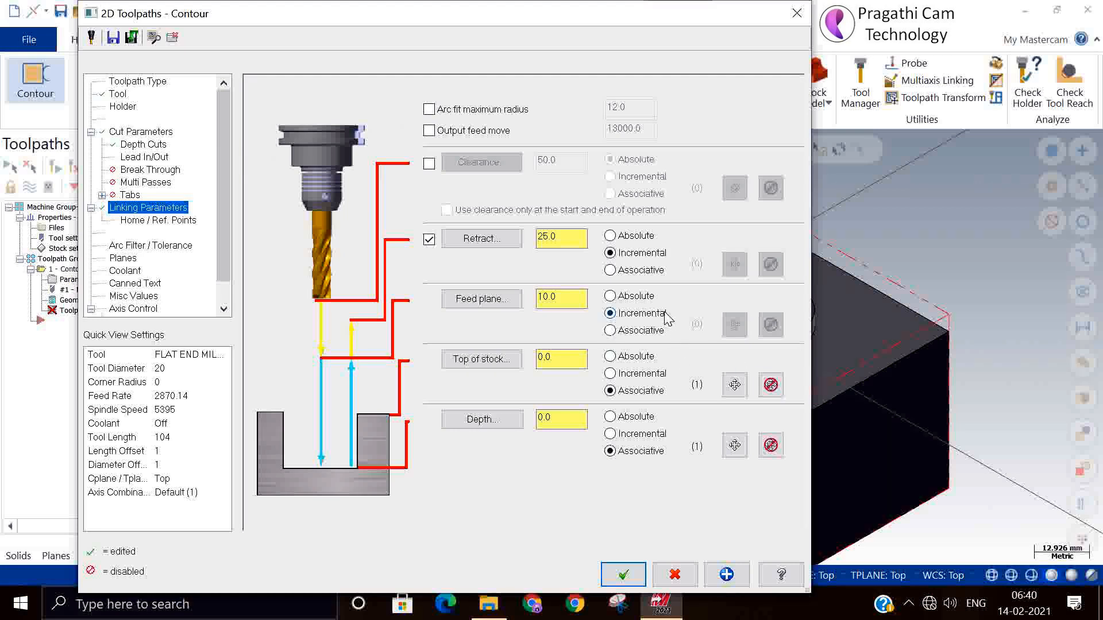
Step: Set the feed plane and retract heights to Absolute and generate the contour toolpath
left_click(609, 296)
left_click(610, 236)
left_click(624, 575)
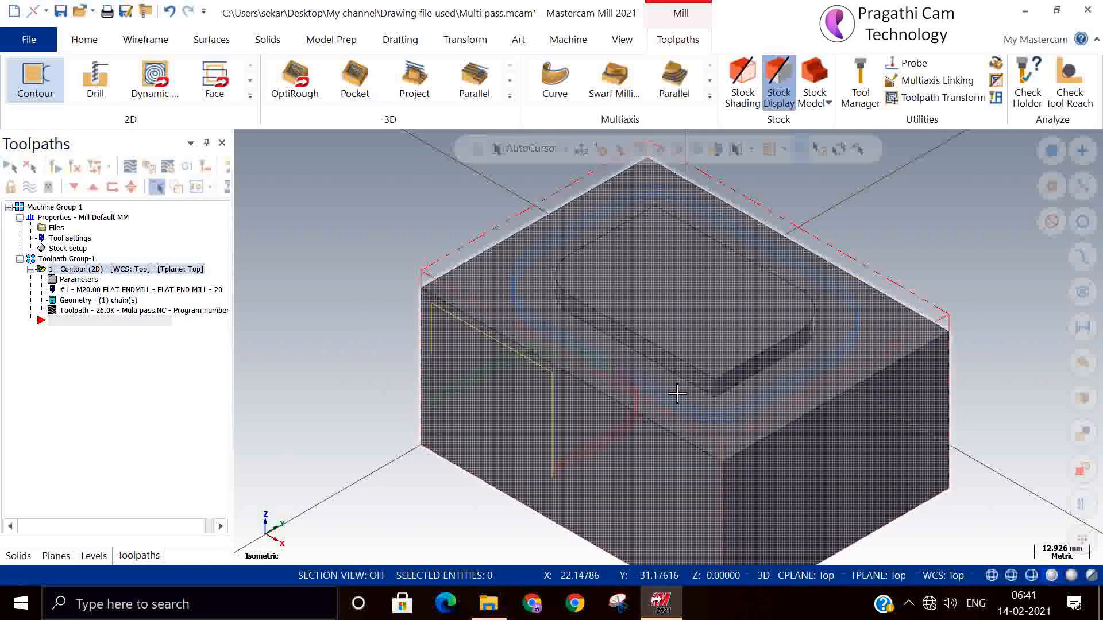
Step: Change the contour's top of stock and depth to Absolute, taking the -5.0 depth from the boss's bottom corner
scroll(788, 439, "up", 1)
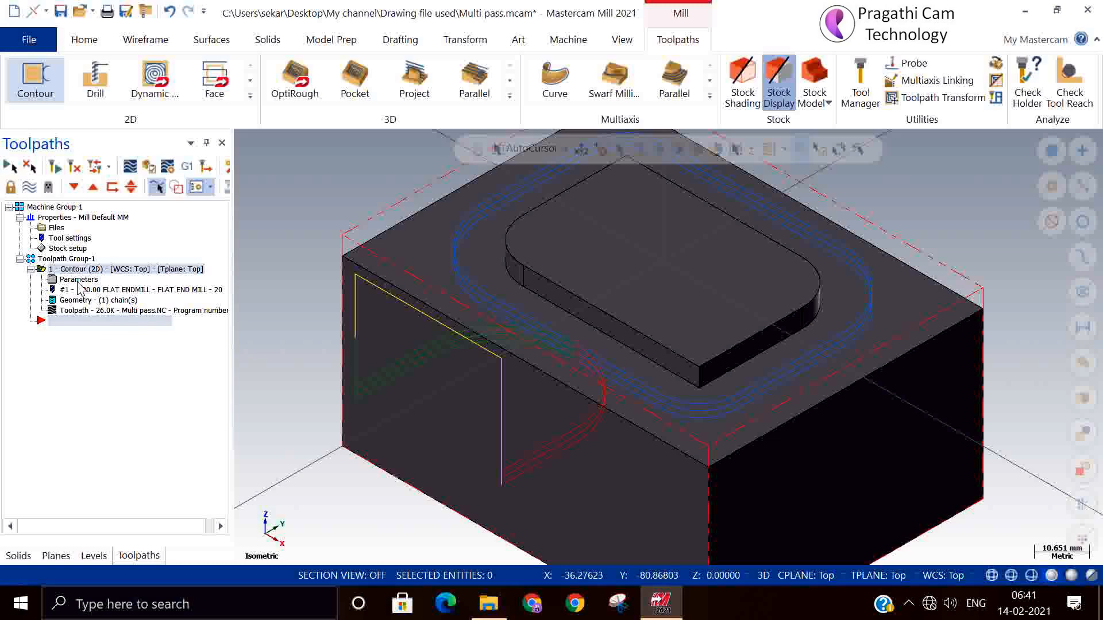
left_click(78, 280)
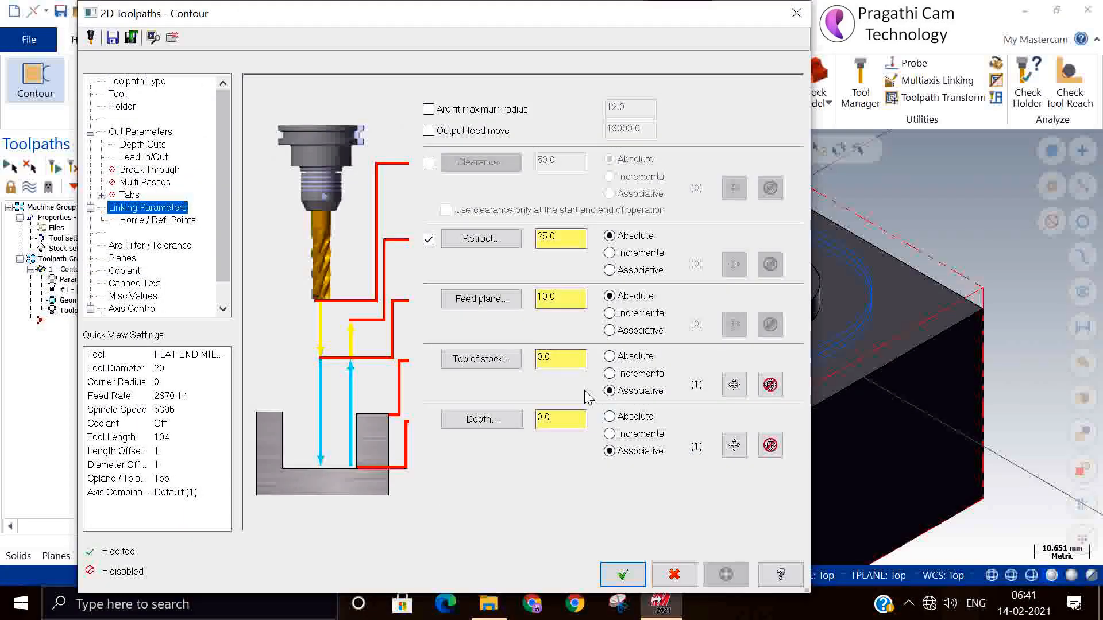
left_click(610, 356)
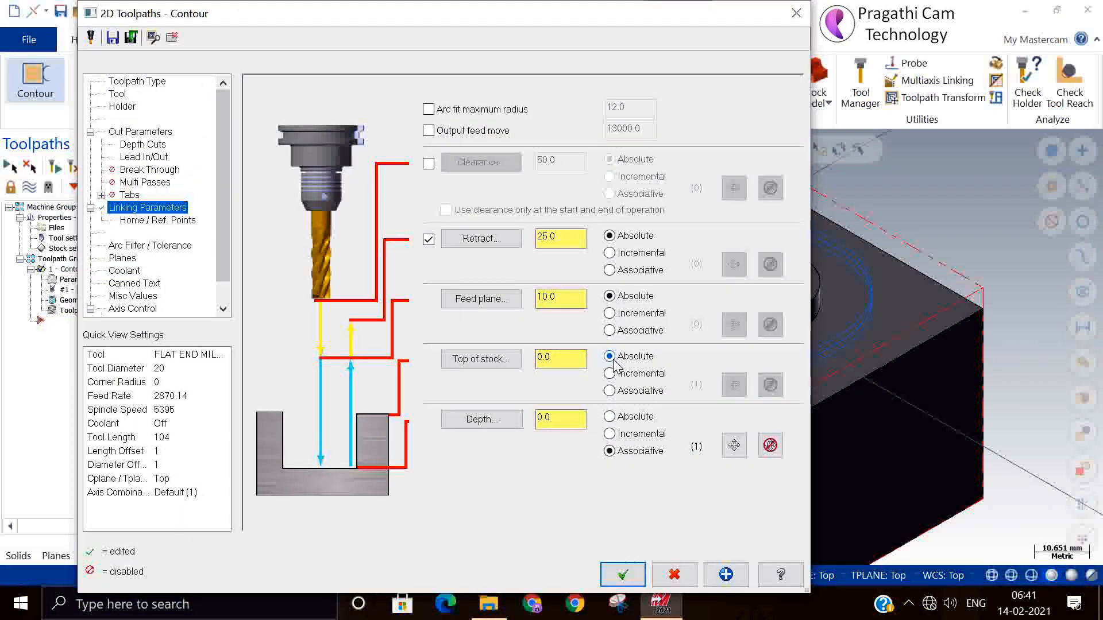
left_click(609, 416)
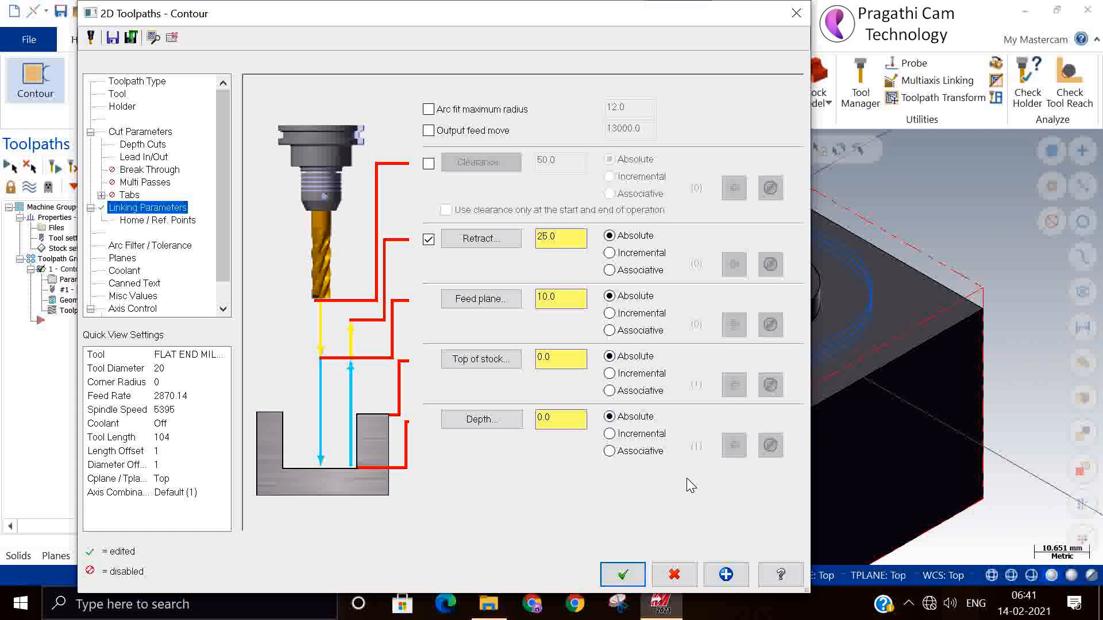
left_click(481, 419)
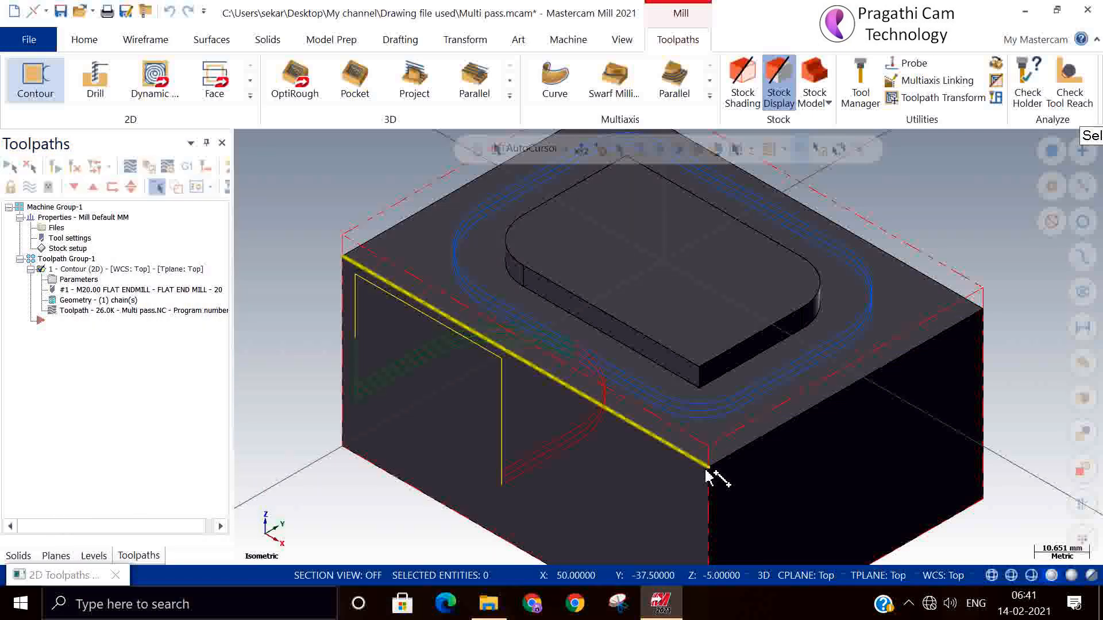
left_click(701, 393)
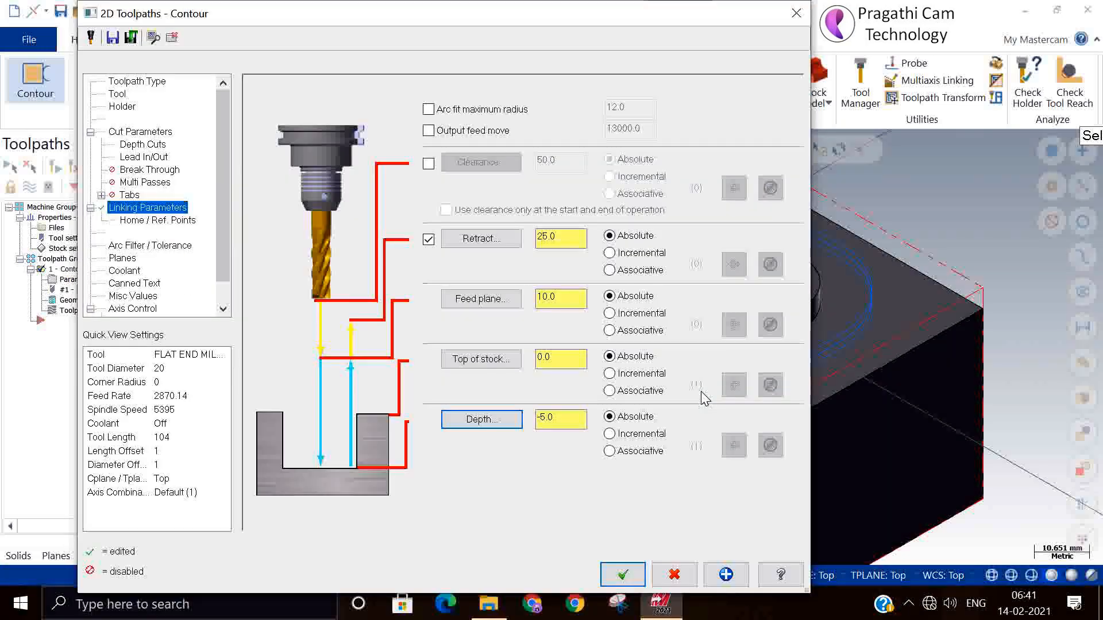
Step: Take the 0.0 top of stock from the boss's top corner, accept the parameters and regenerate the contour toolpath
left_click(491, 359)
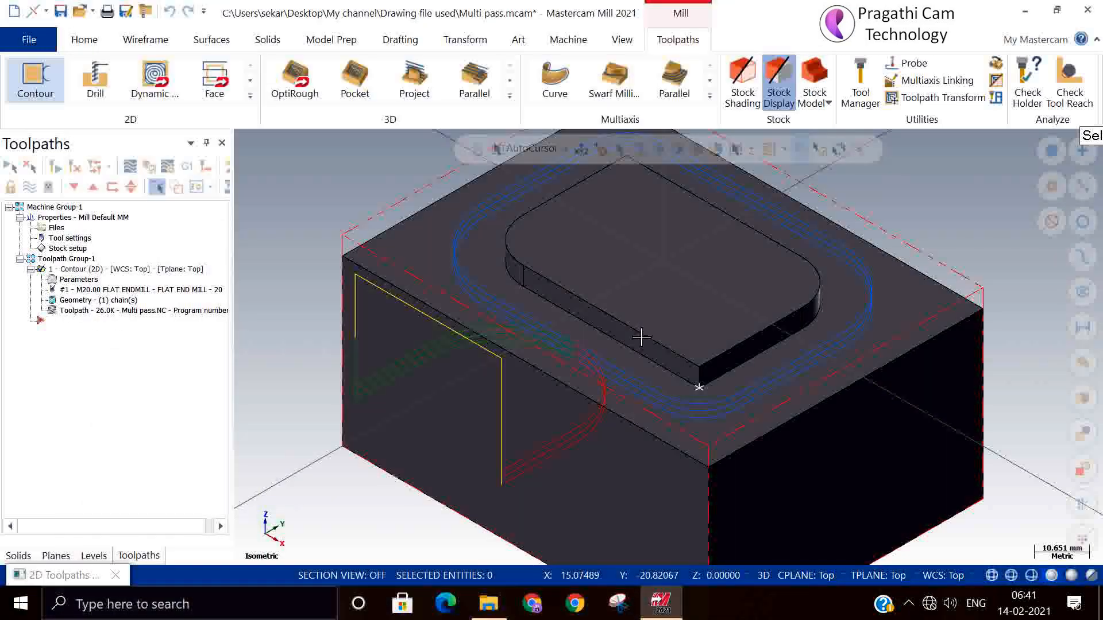
left_click(702, 373)
left_click(625, 569)
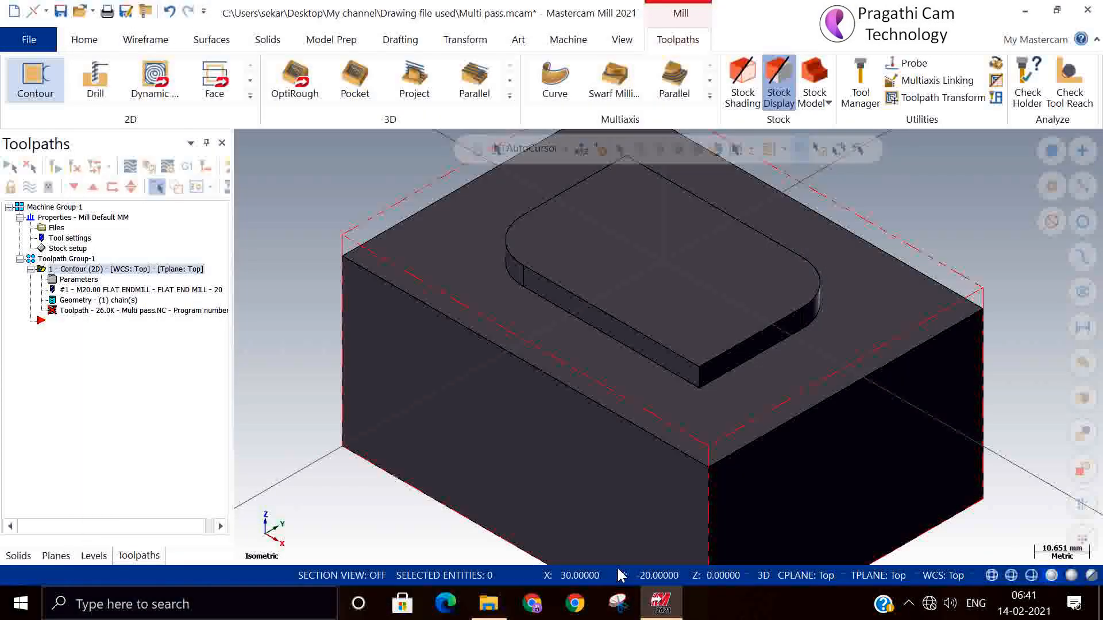
left_click(54, 168)
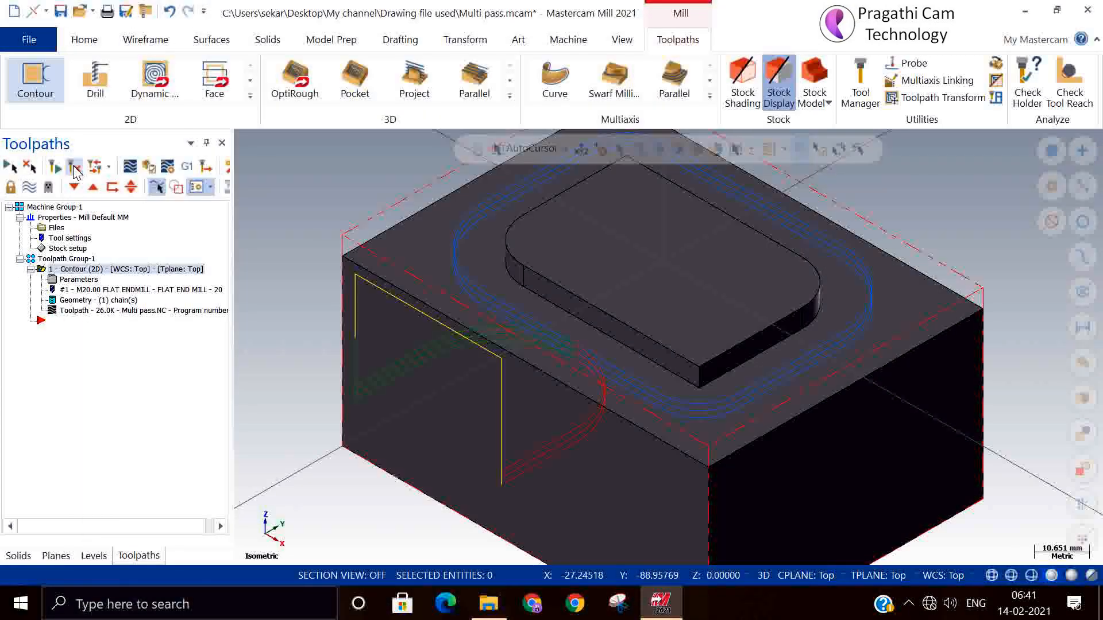
Step: Enable the arc fit maximum radius in the contour's linking parameters
left_click(72, 279)
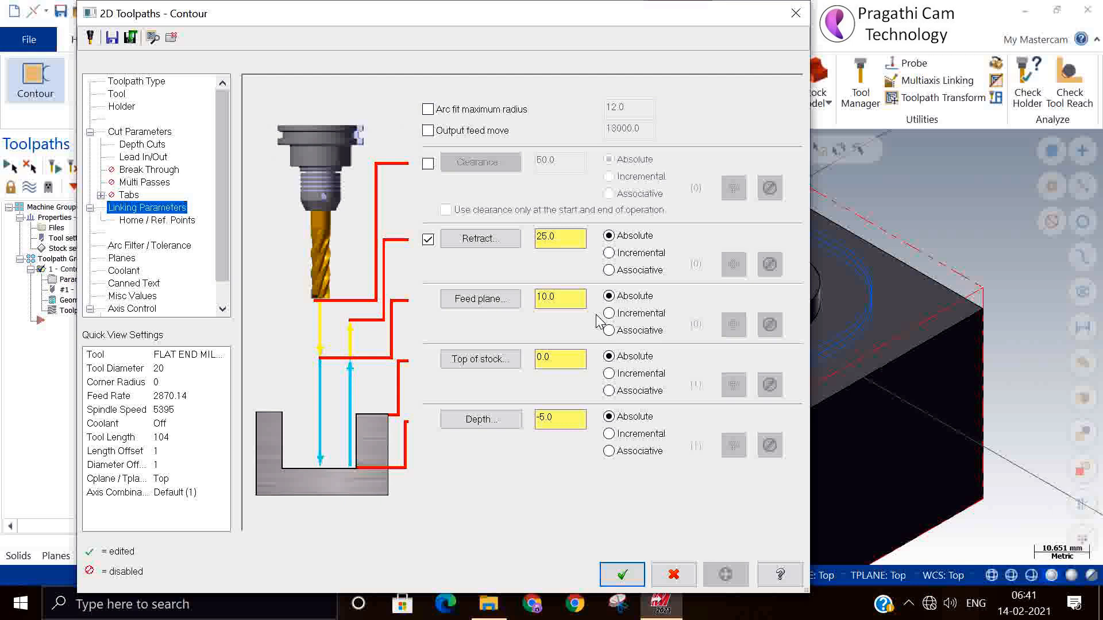
left_click(441, 113)
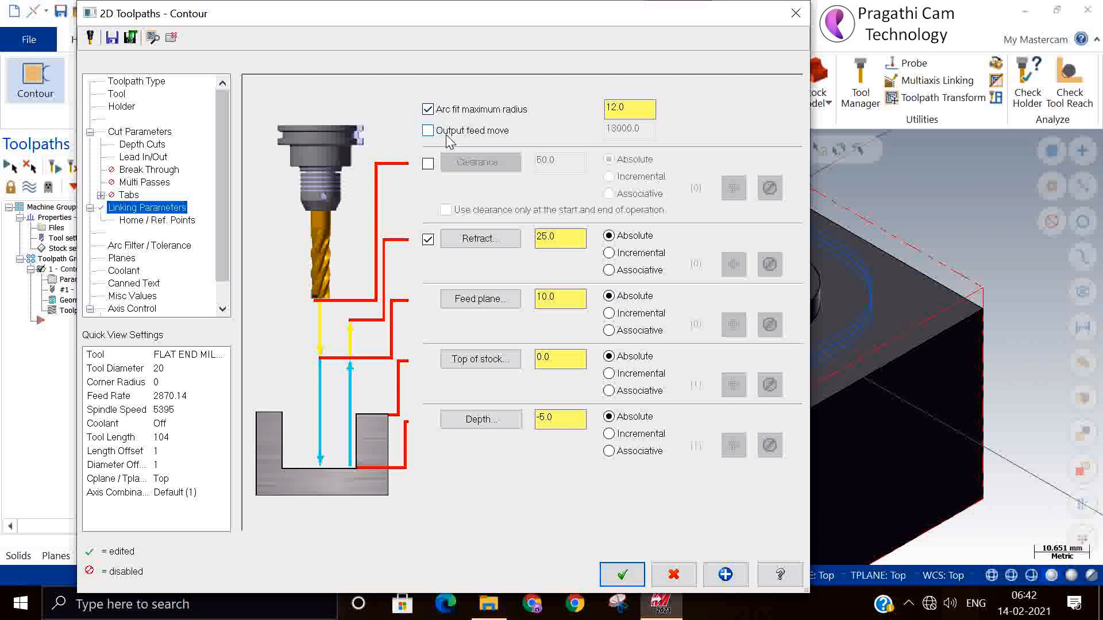
double_click(632, 108)
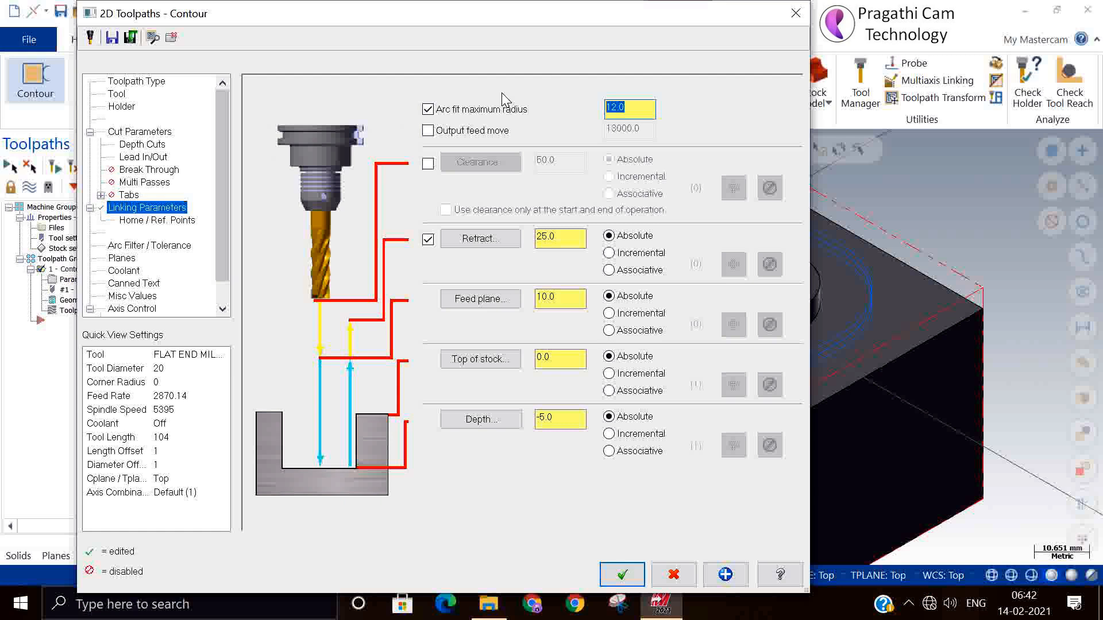
Step: Enable the output feed move at 2222, accept the linking parameters and regenerate the contour toolpath
left_click(435, 130)
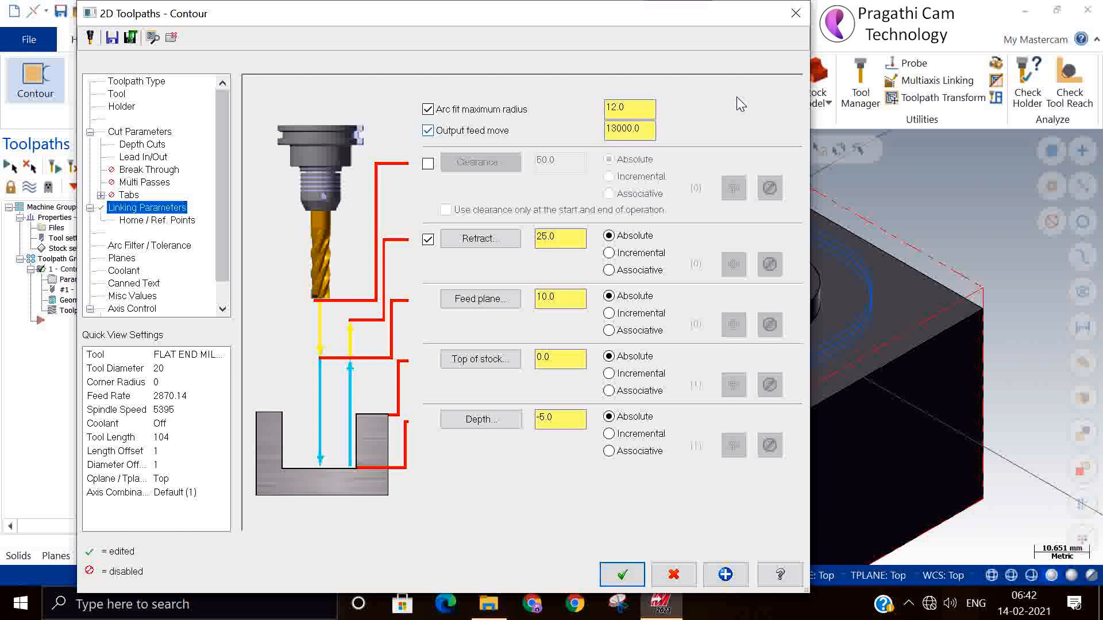
key("Tab")
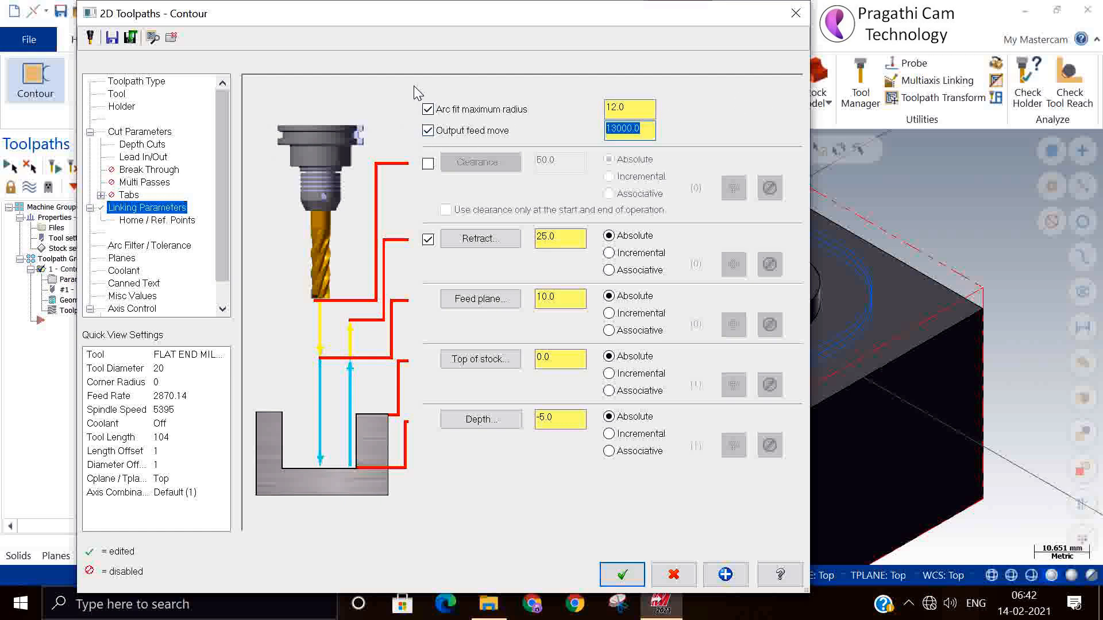
type("1")
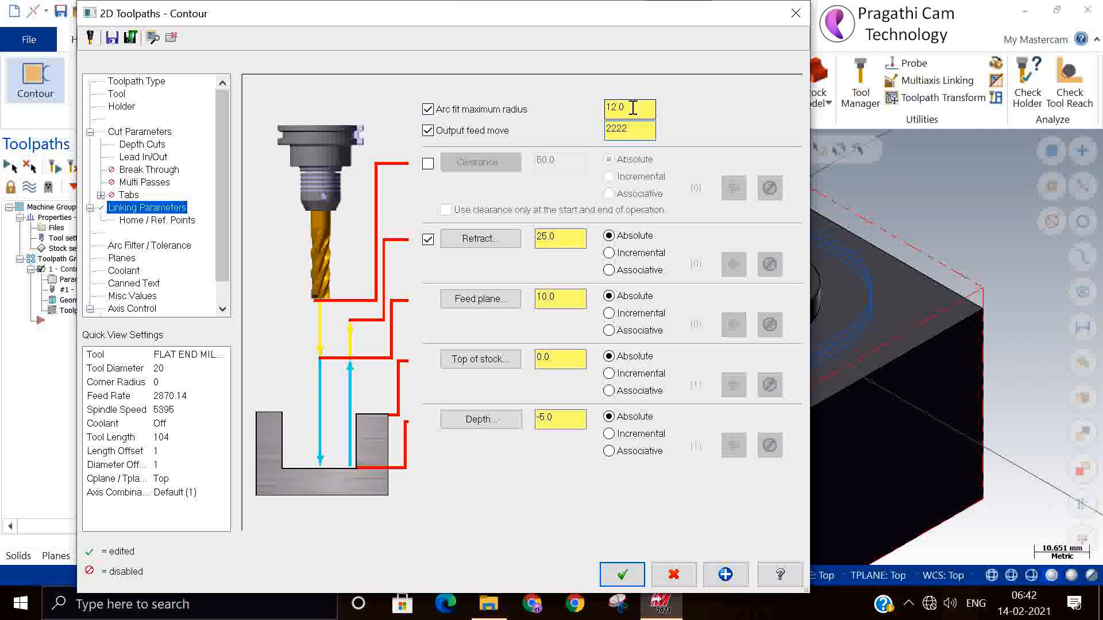
left_click(651, 132)
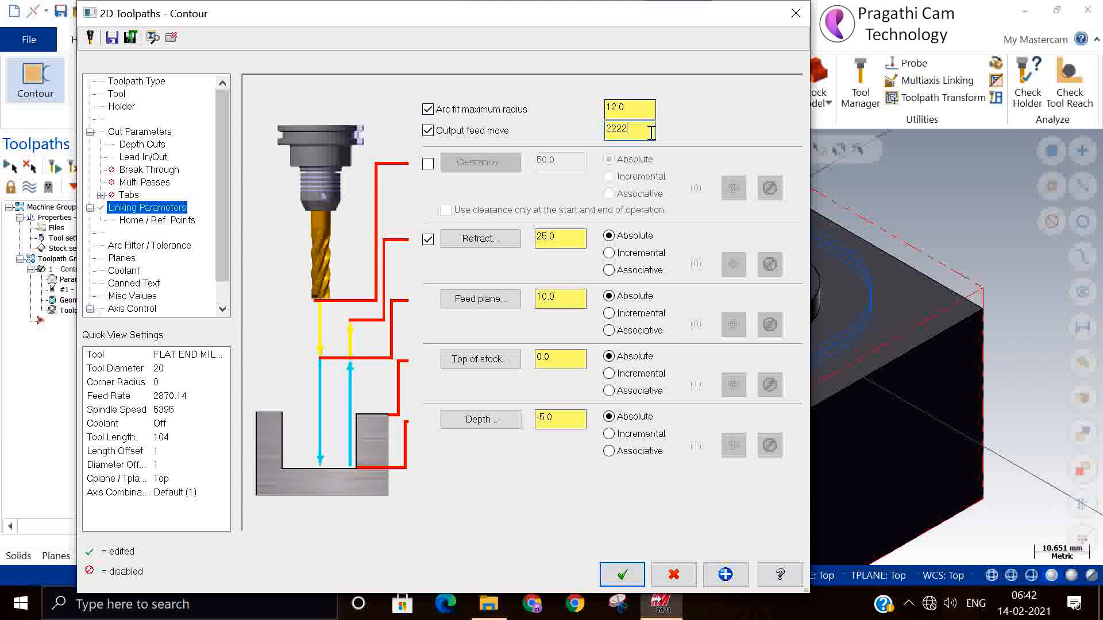
left_click(622, 575)
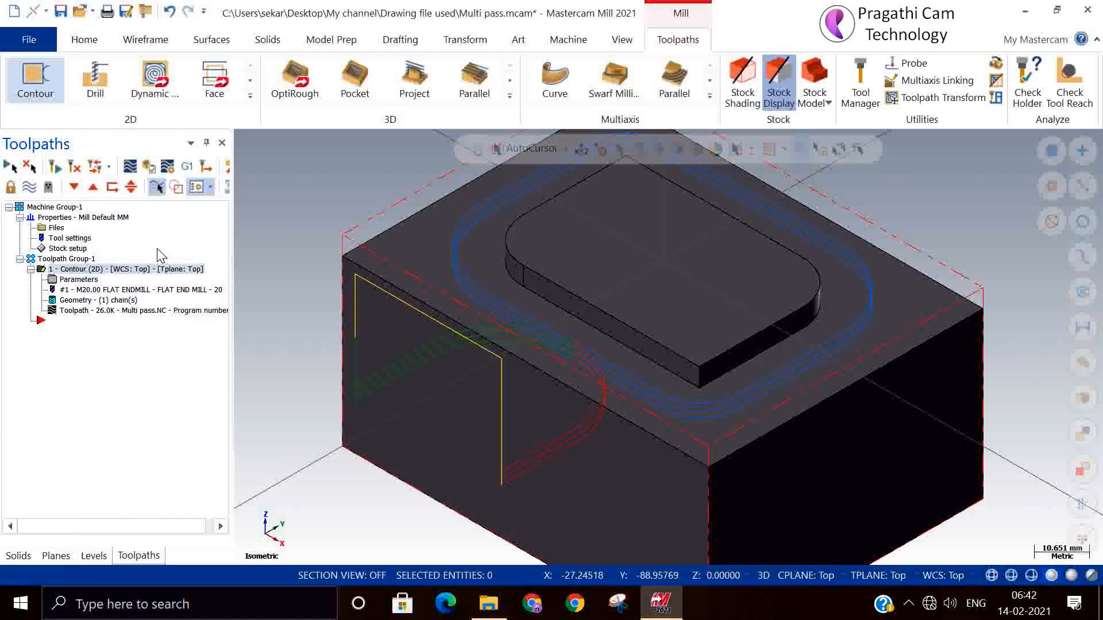
left_click(74, 168)
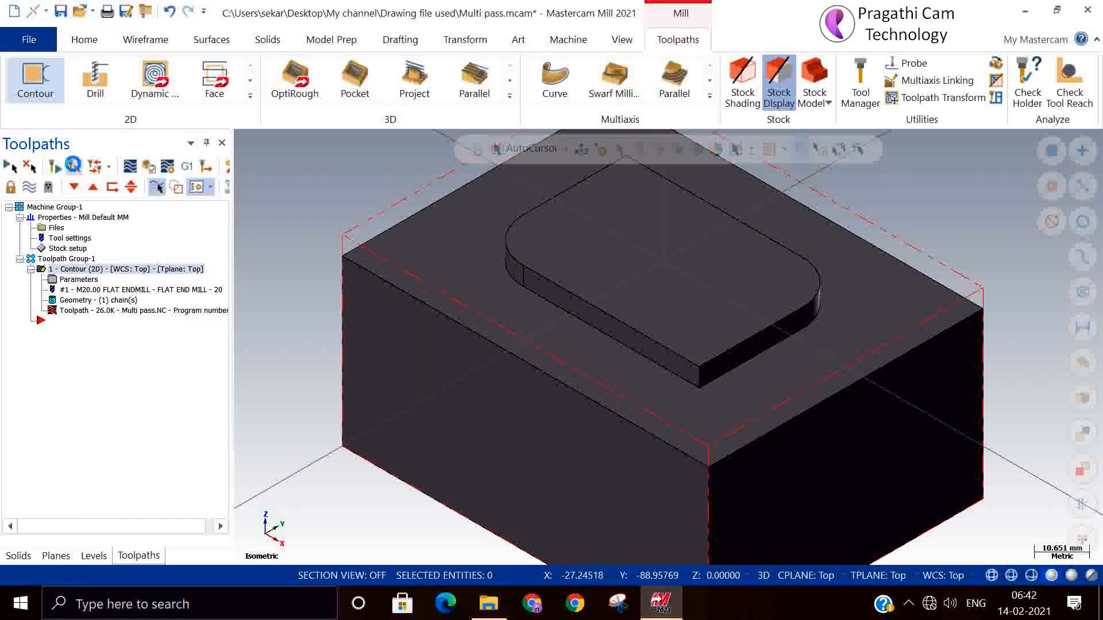
Step: Post the contour toolpath with NC file output and save the program as Multi pass.NC
left_click(184, 168)
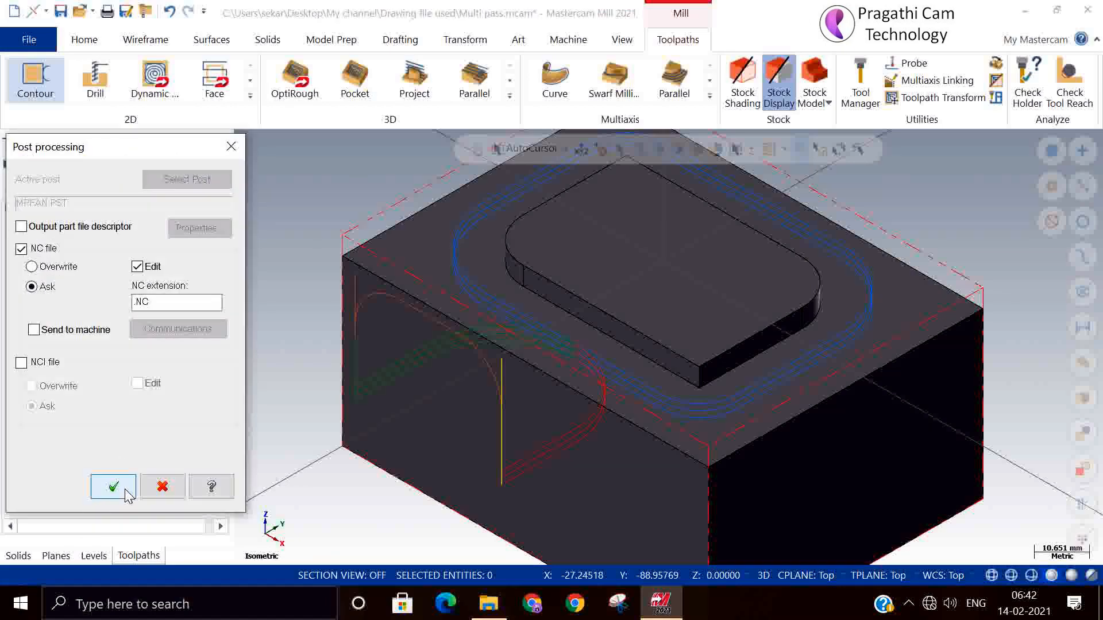
left_click(125, 493)
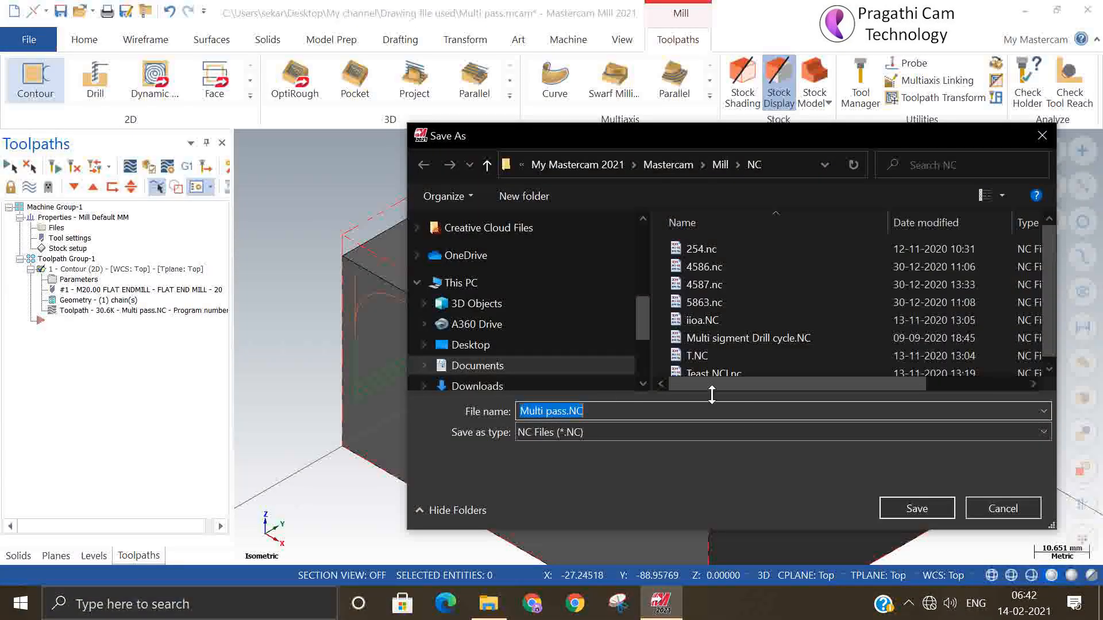
left_click(938, 506)
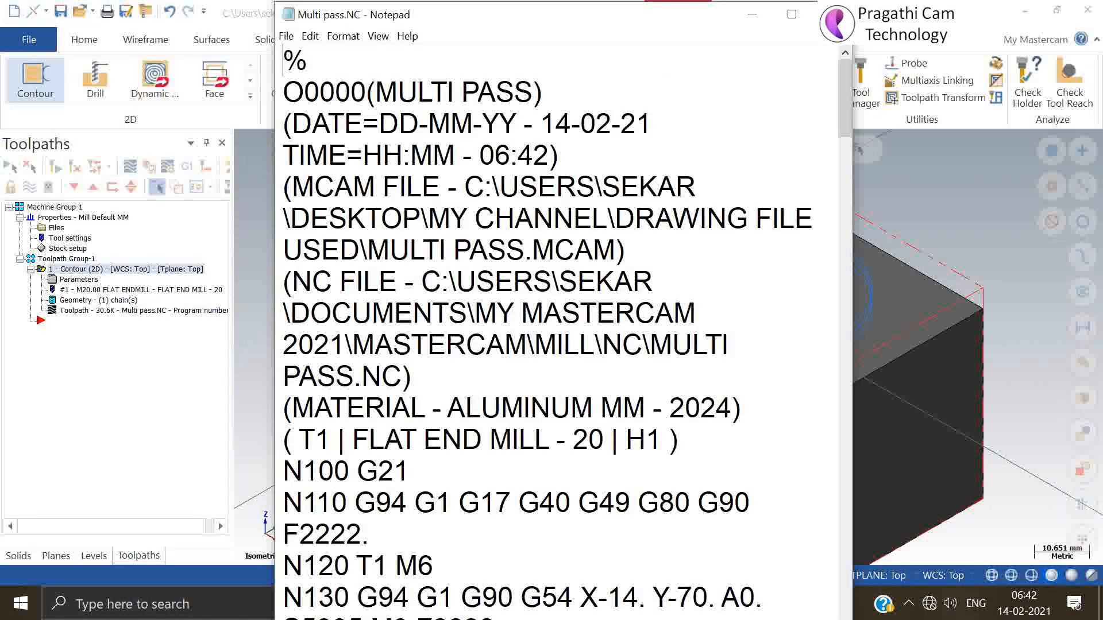
Step: Examine the posted NC program for feed moves and for the arc commands with their I and J values, then close it
left_click(791, 14)
scroll(574, 266, "down", 2)
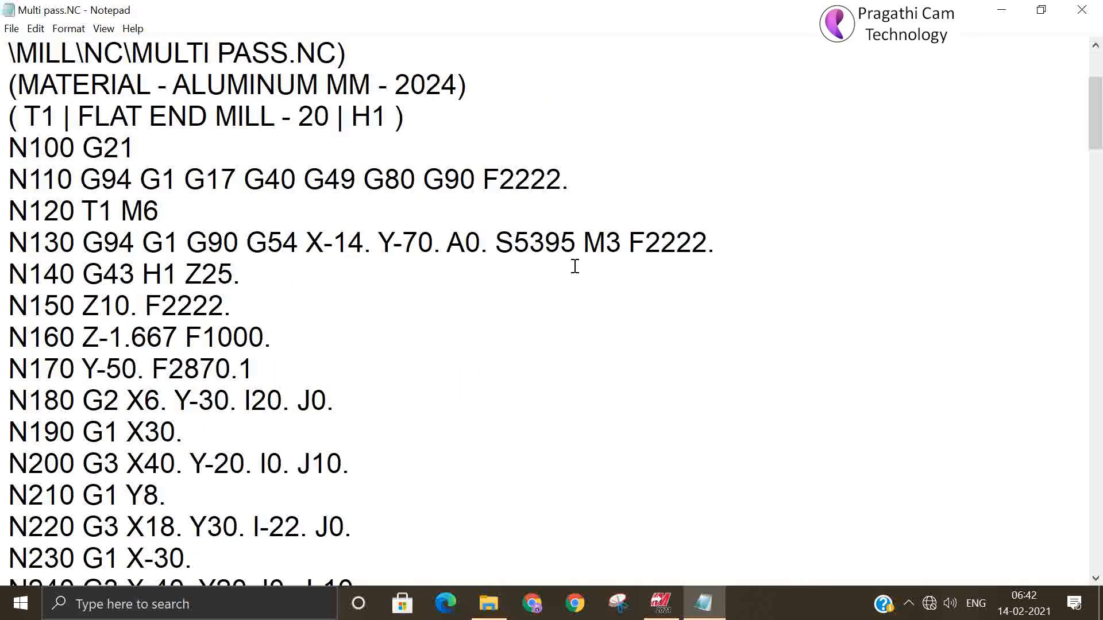
scroll(575, 266, "down", 3)
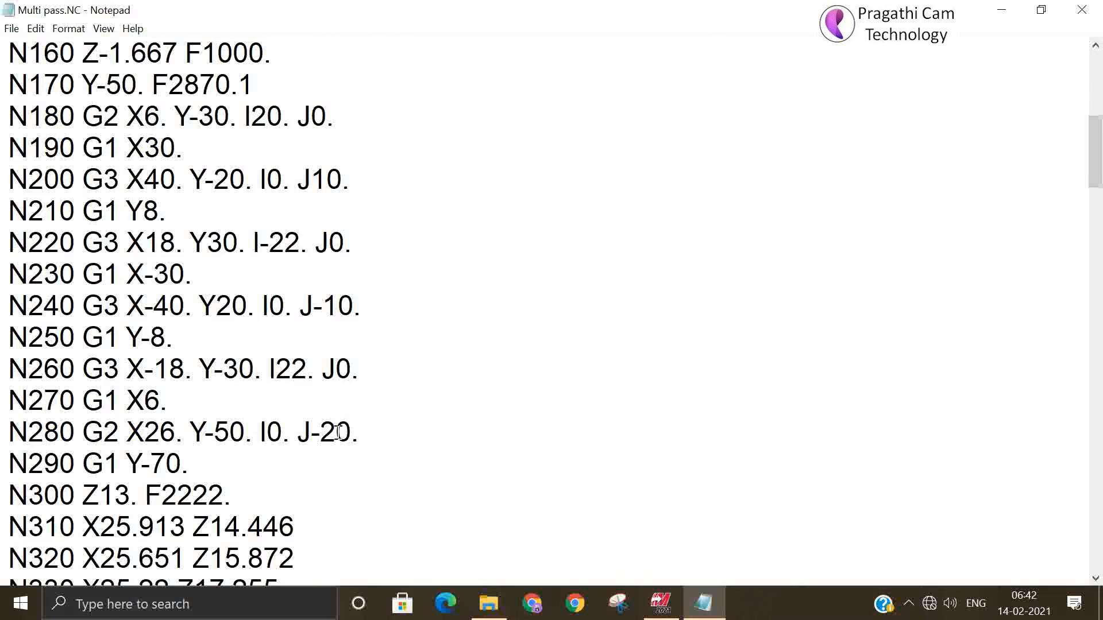
left_click_drag(351, 432, 298, 433)
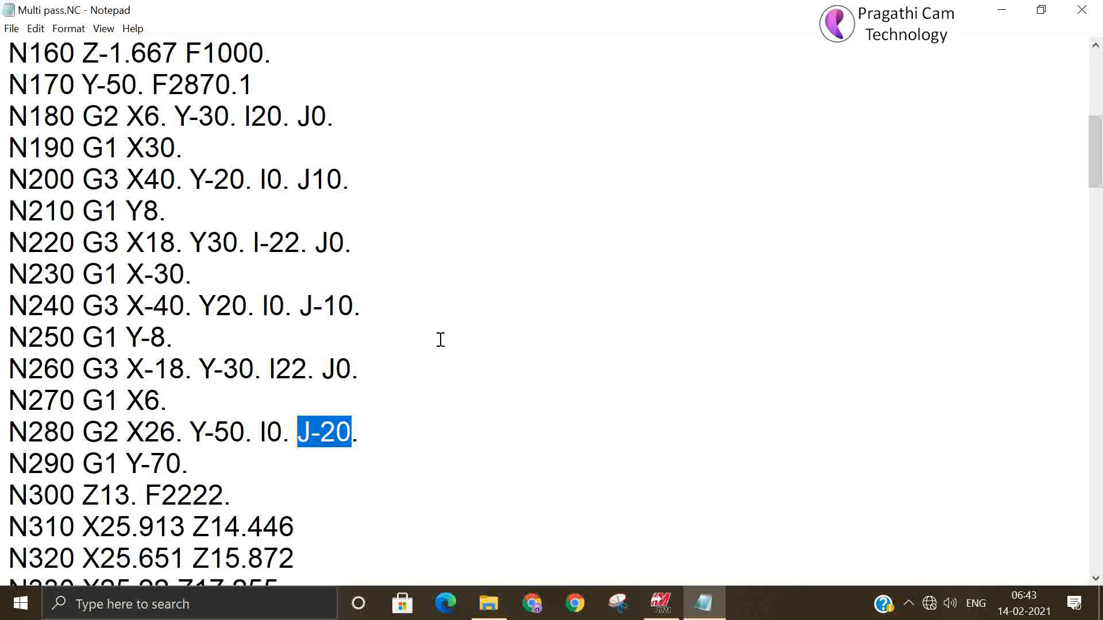
scroll(441, 339, "down", 1)
scroll(440, 340, "down", 2)
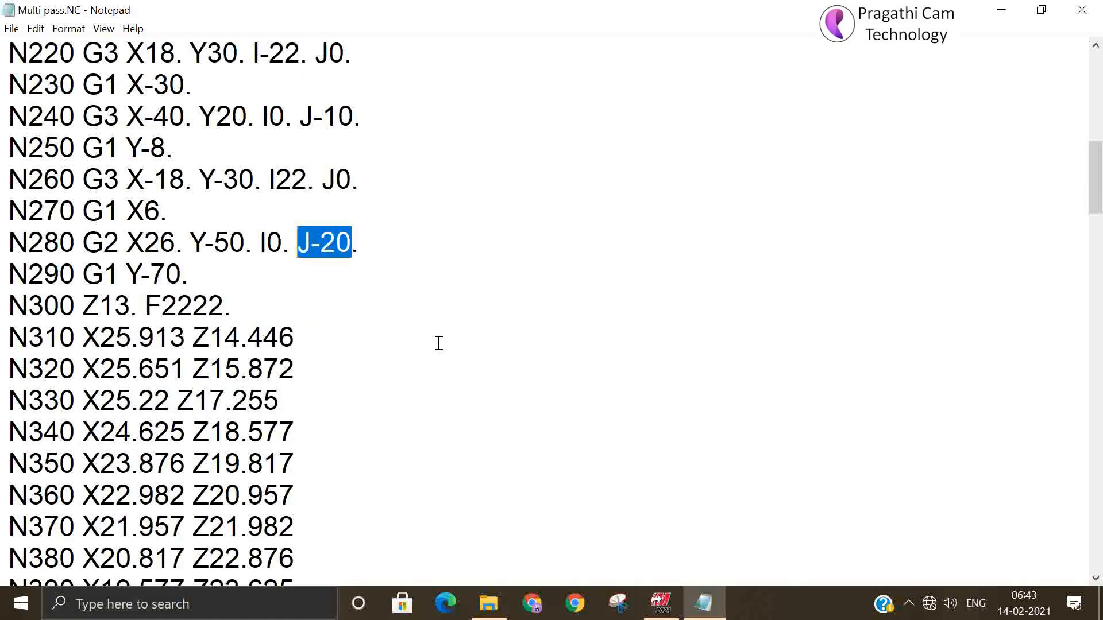
scroll(437, 344, "up", 3)
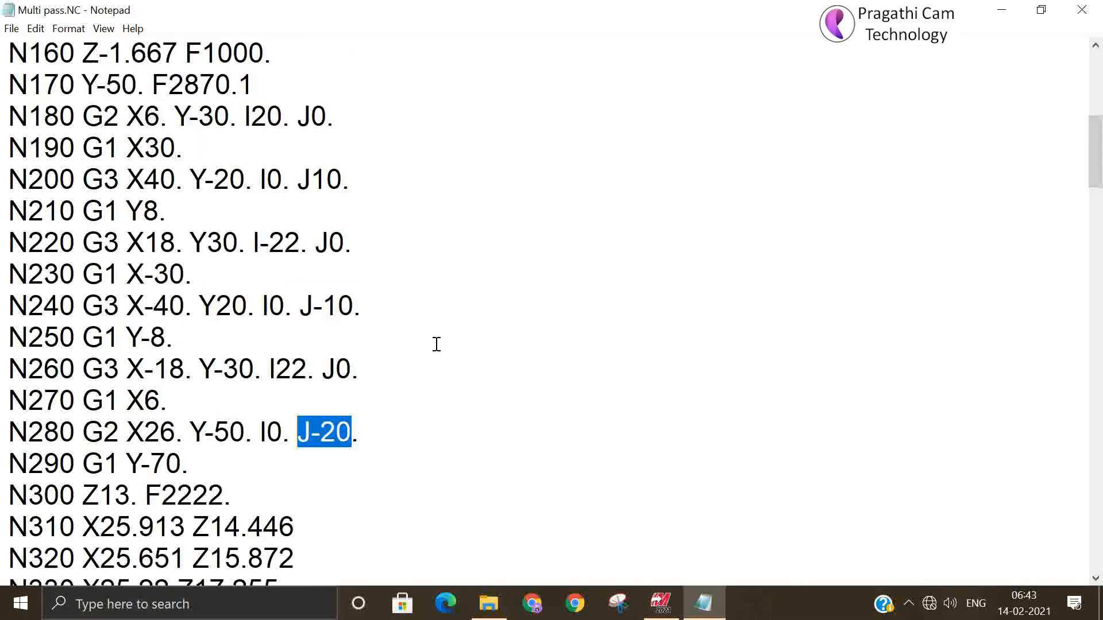
scroll(436, 344, "down", 5)
scroll(436, 344, "down", 8)
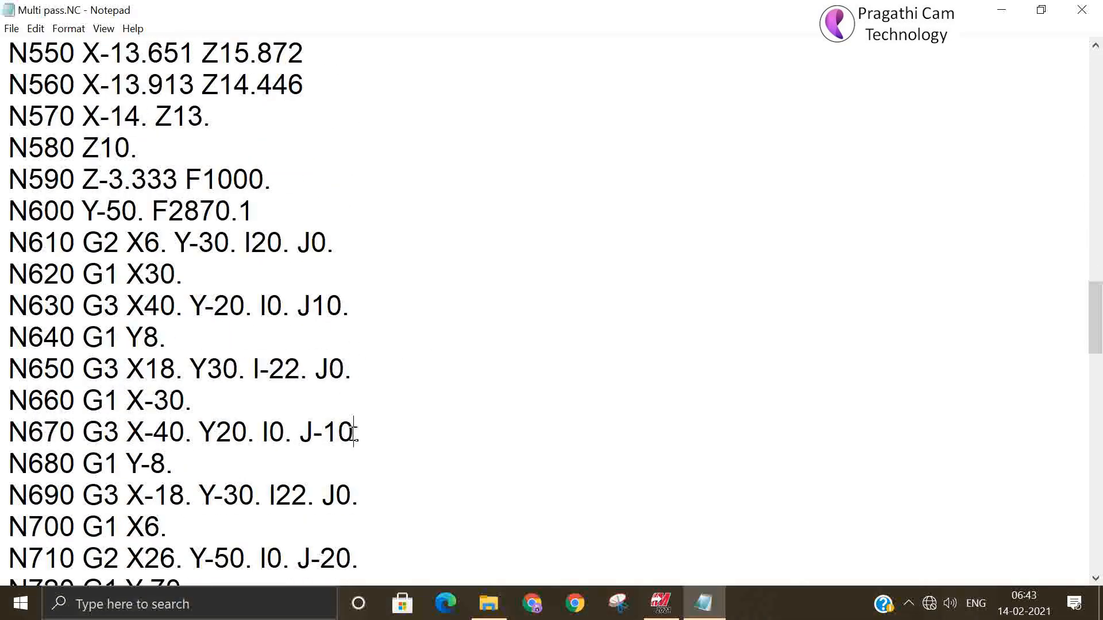
left_click_drag(354, 432, 294, 435)
scroll(411, 443, "down", 3)
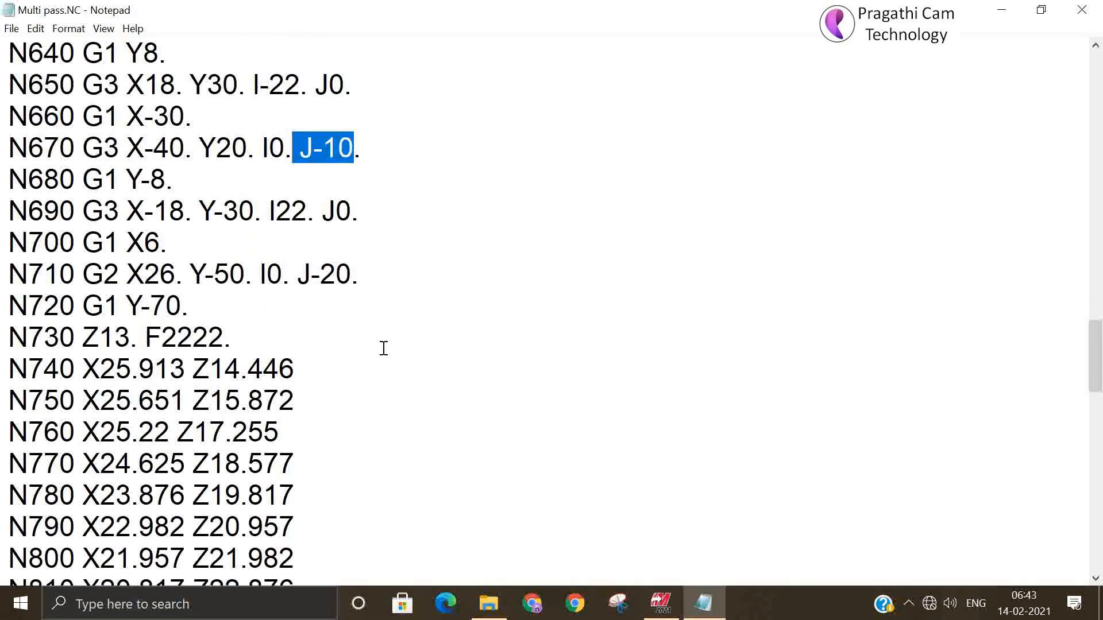
scroll(383, 349, "up", 18)
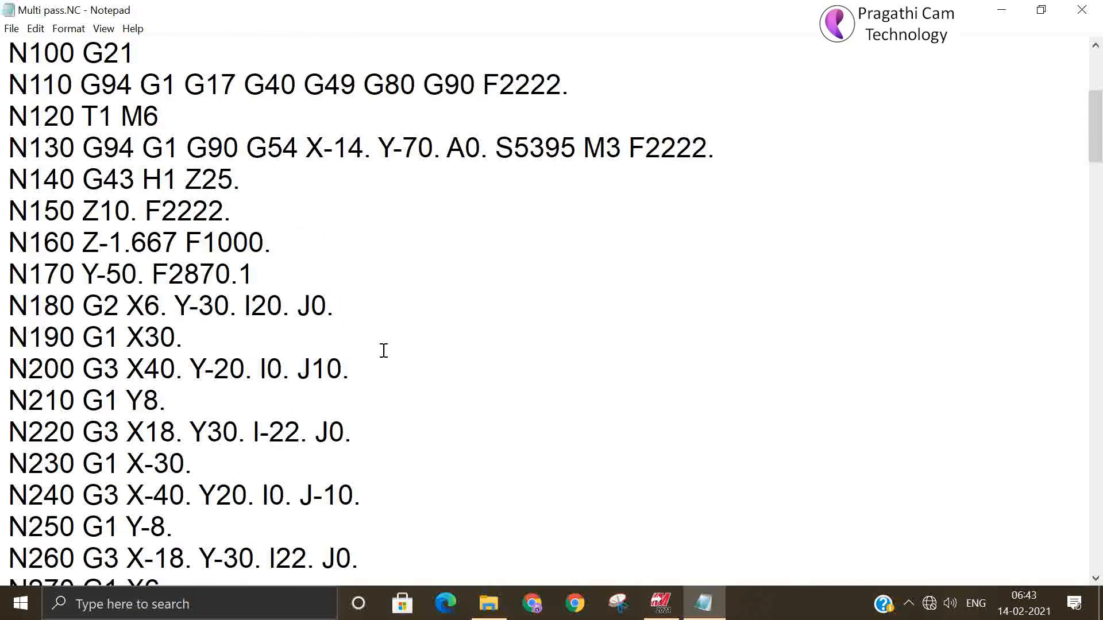
scroll(383, 350, "up", 3)
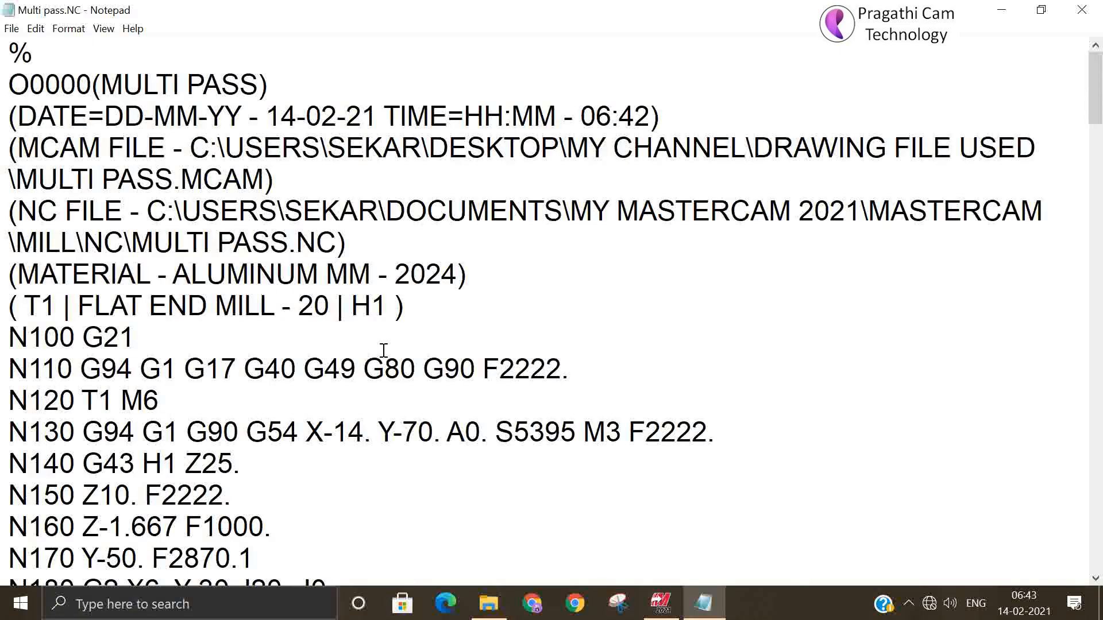
left_click(1082, 11)
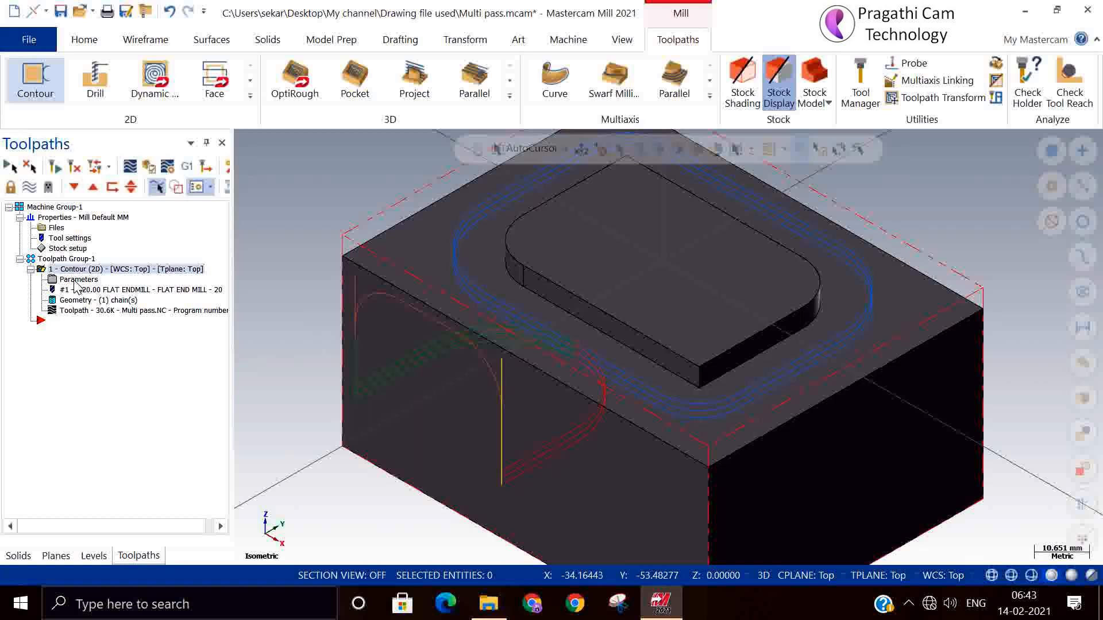
Step: Review the contour's arc fit maximum radius in the linking parameters and its arc filter and tolerance settings
left_click(75, 281)
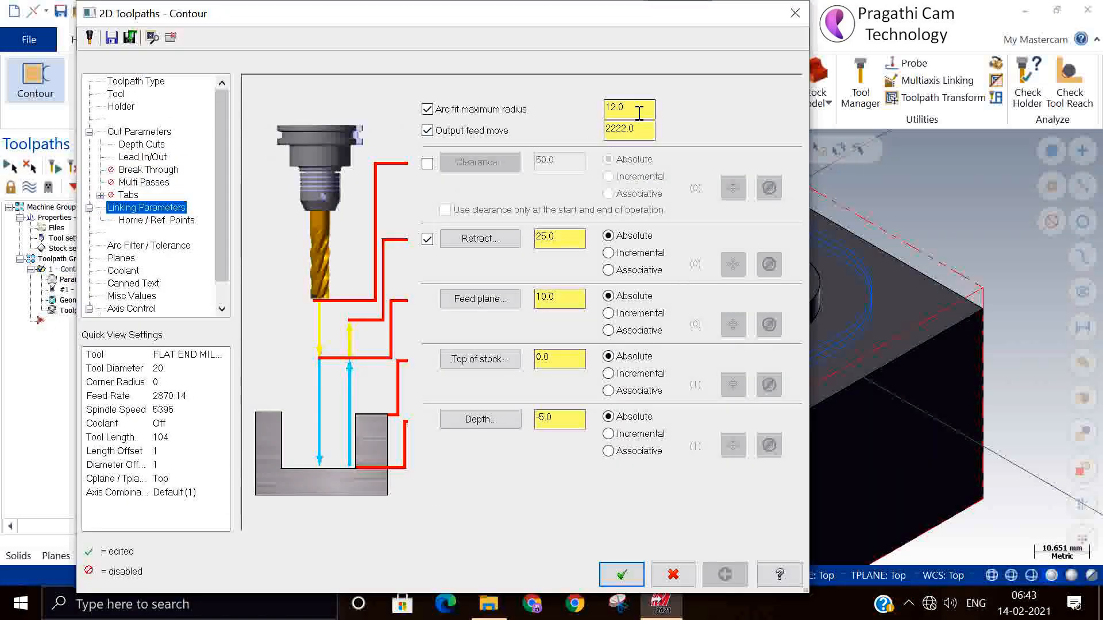
left_click_drag(639, 108, 583, 108)
left_click(162, 247)
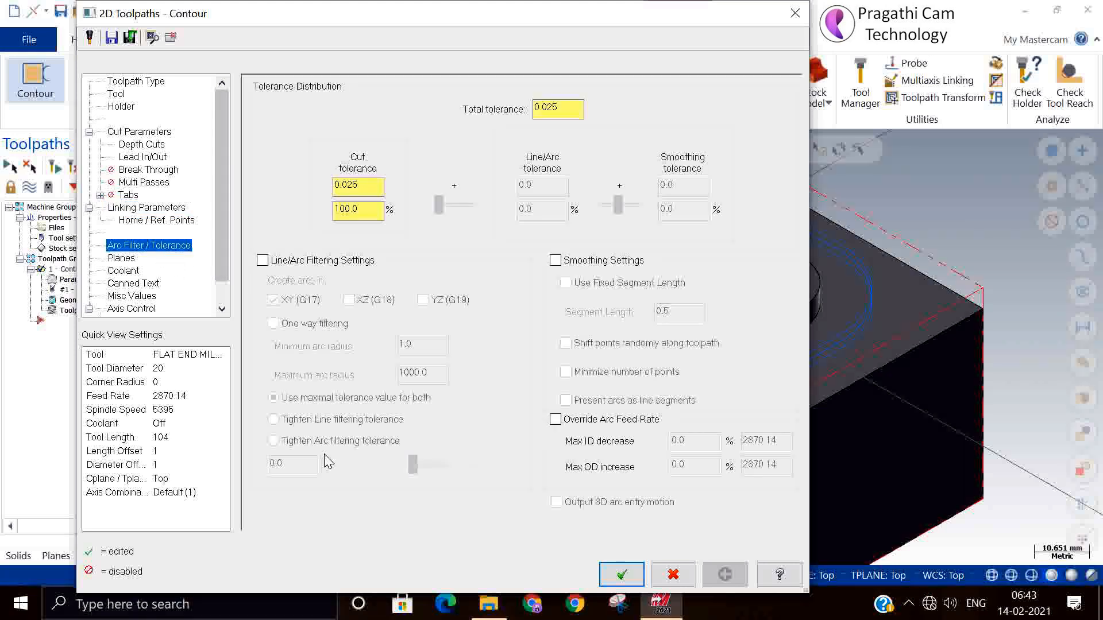
left_click(163, 211)
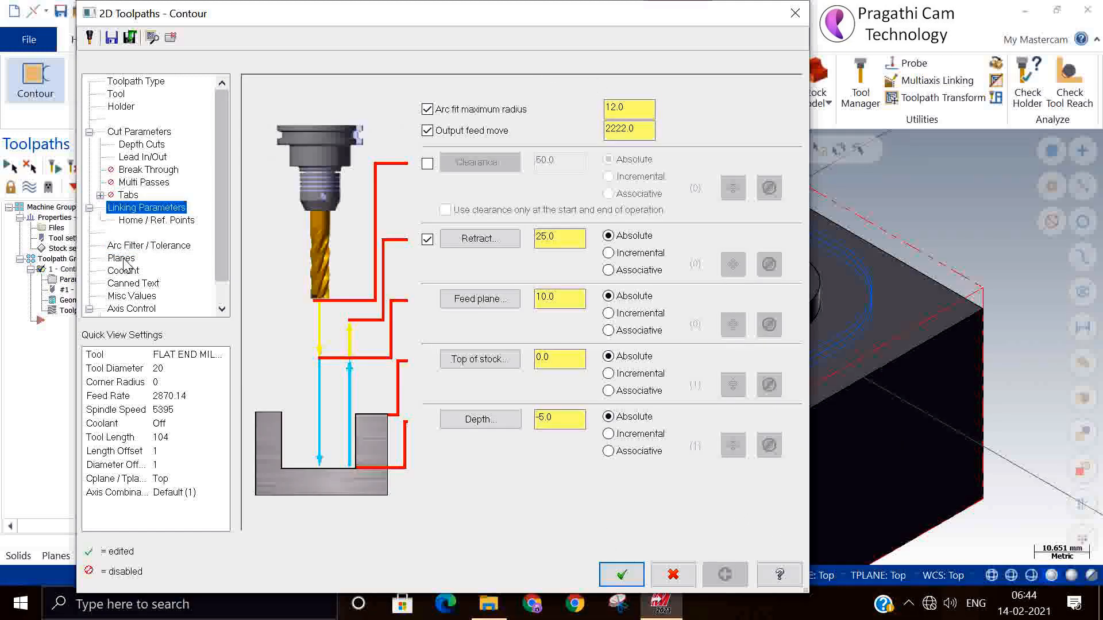
Step: Enable both the approach and retract reference points in the contour's home and reference point settings
left_click(163, 222)
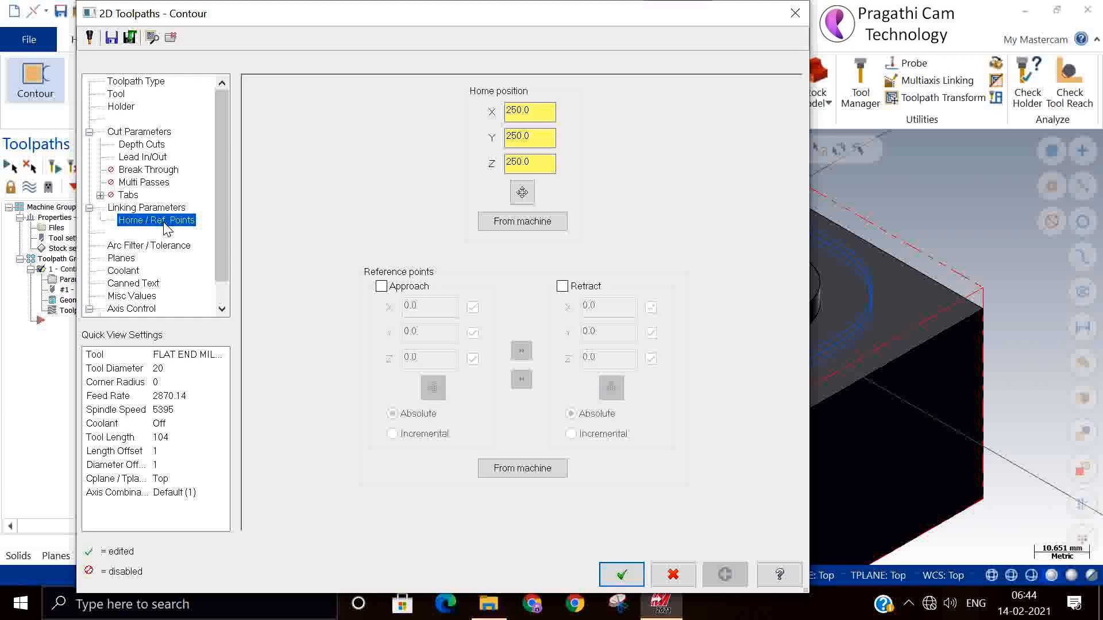
left_click(381, 286)
left_click(562, 287)
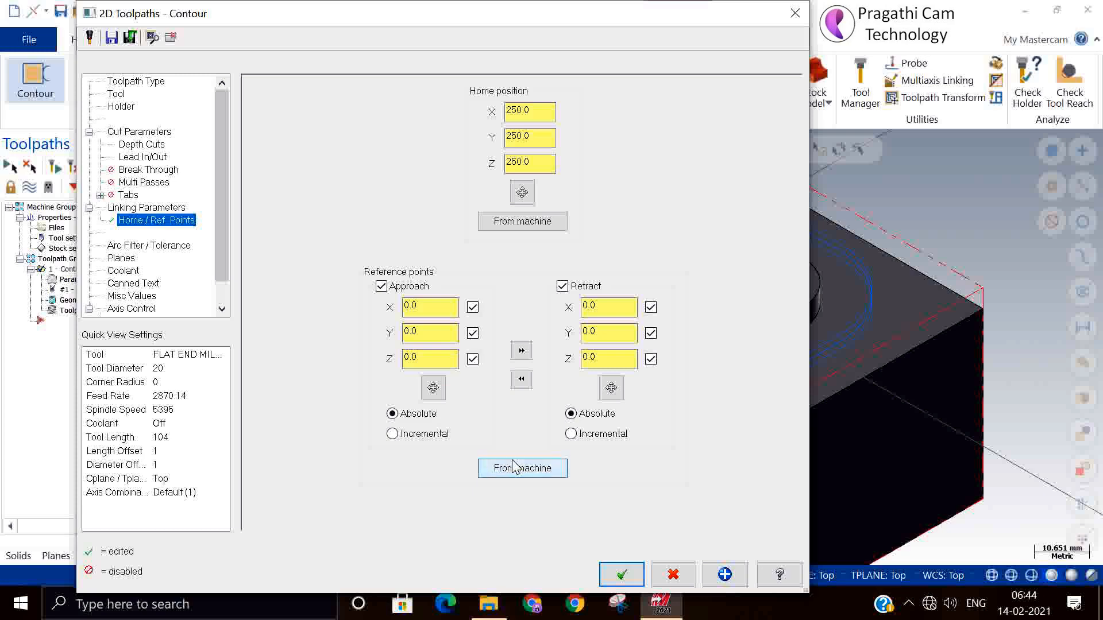
Step: Pick an approach point away from the stock at about X -160.13, Y 11.15, Z 0 and copy it to the retract point
left_click(434, 388)
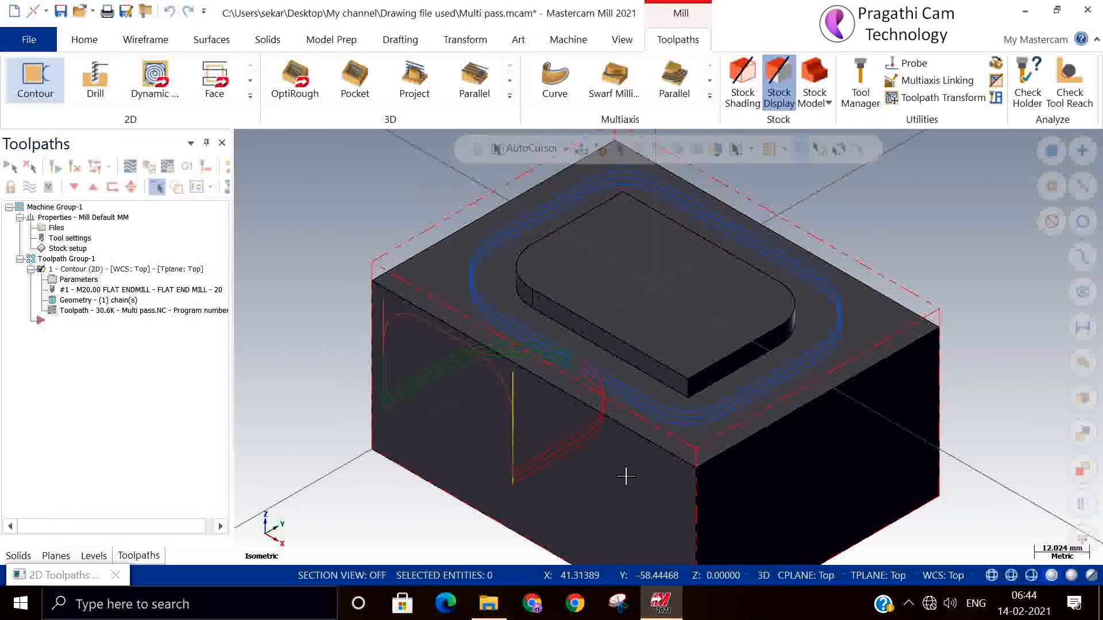
scroll(678, 477, "down", 3)
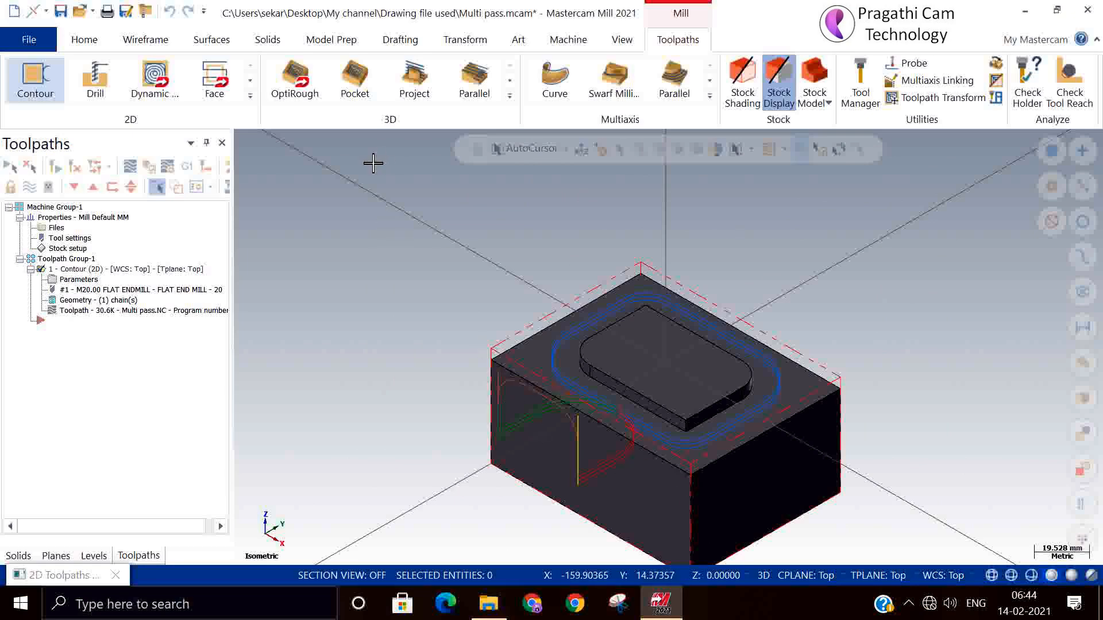
left_click(374, 163)
left_click(521, 351)
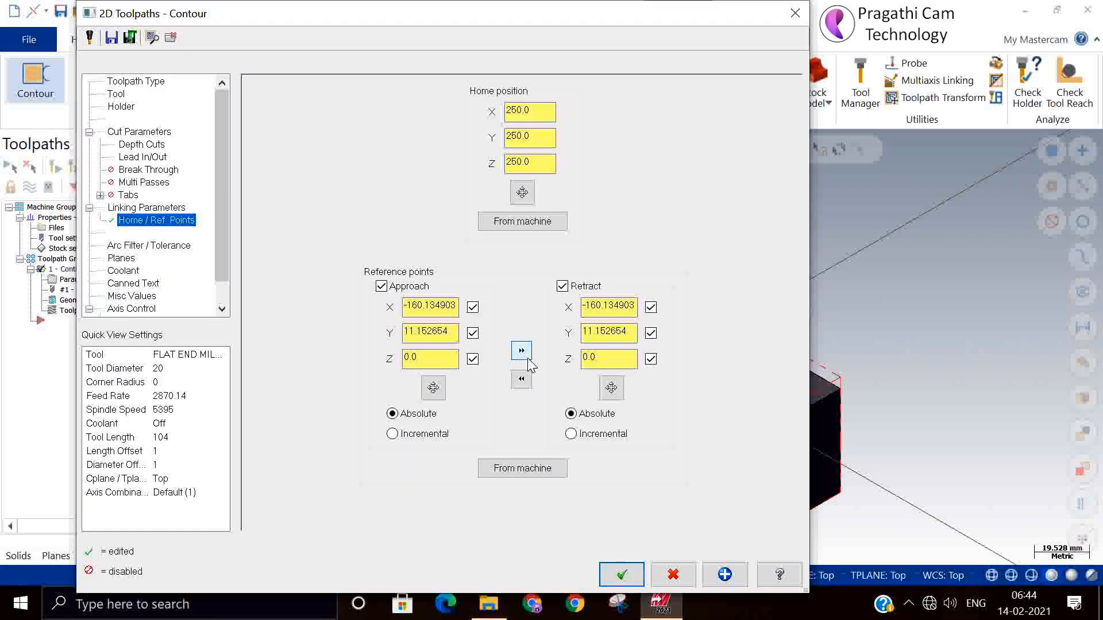
Step: Accept the picked reference points and regenerate the contour toolpath to inspect its approach and retract moves
left_click(621, 574)
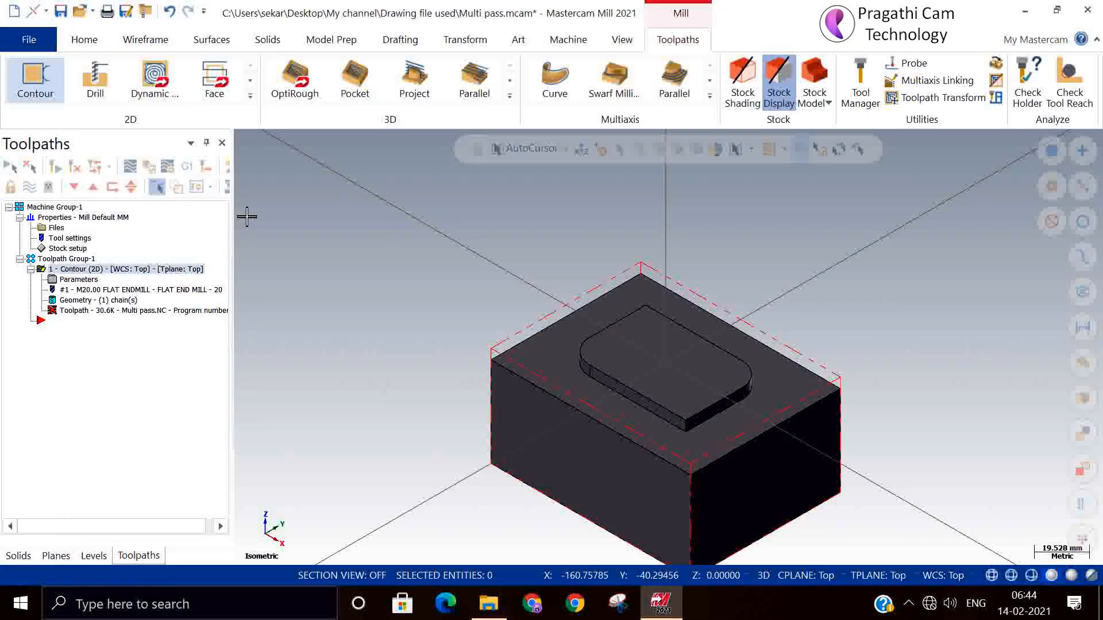
left_click(75, 168)
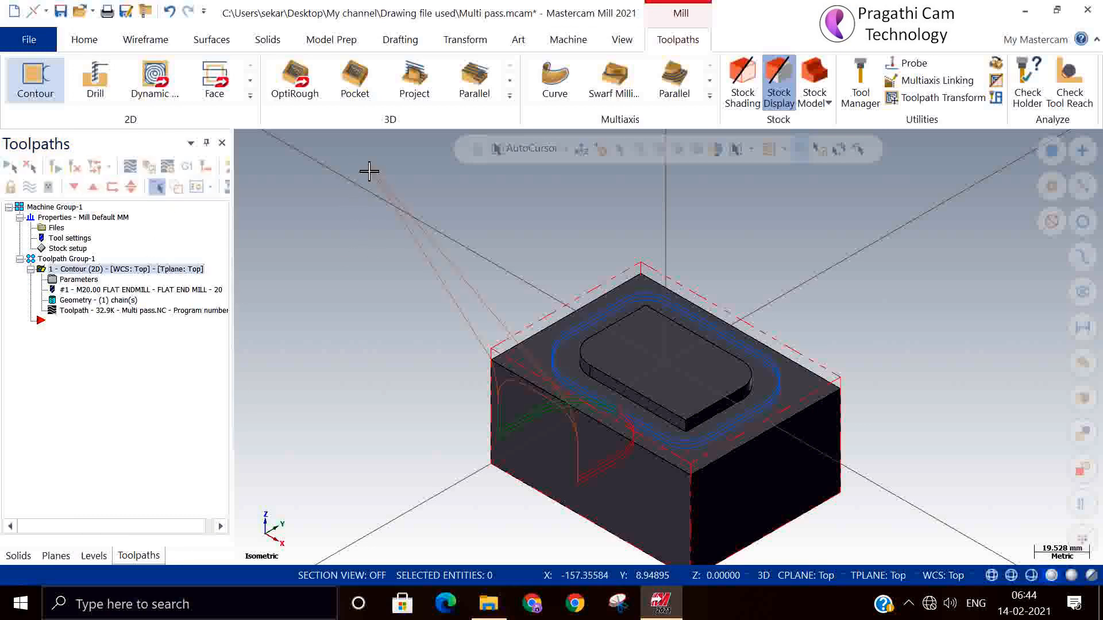
mouse_move(679, 524)
middle_mouse_down()
mouse_move(645, 555)
mouse_move(726, 482)
mouse_move(733, 495)
mouse_move(586, 502)
middle_mouse_up()
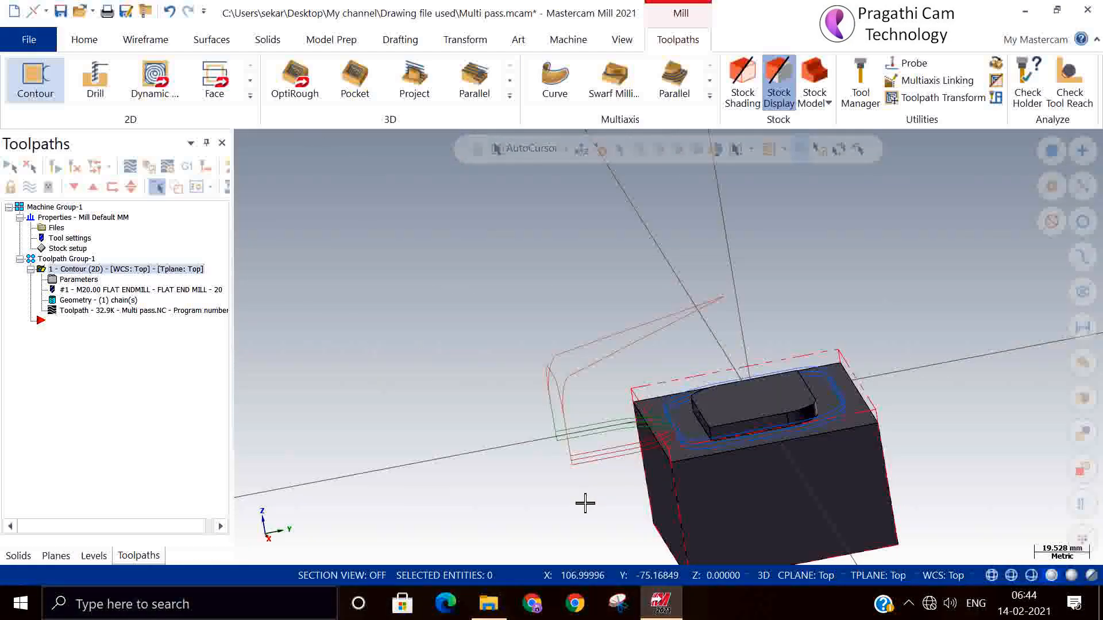
Step: Set the approach reference point to X -150.0, Y 0.0, Z 100.0 and copy the coordinates to the retract point
left_click(79, 279)
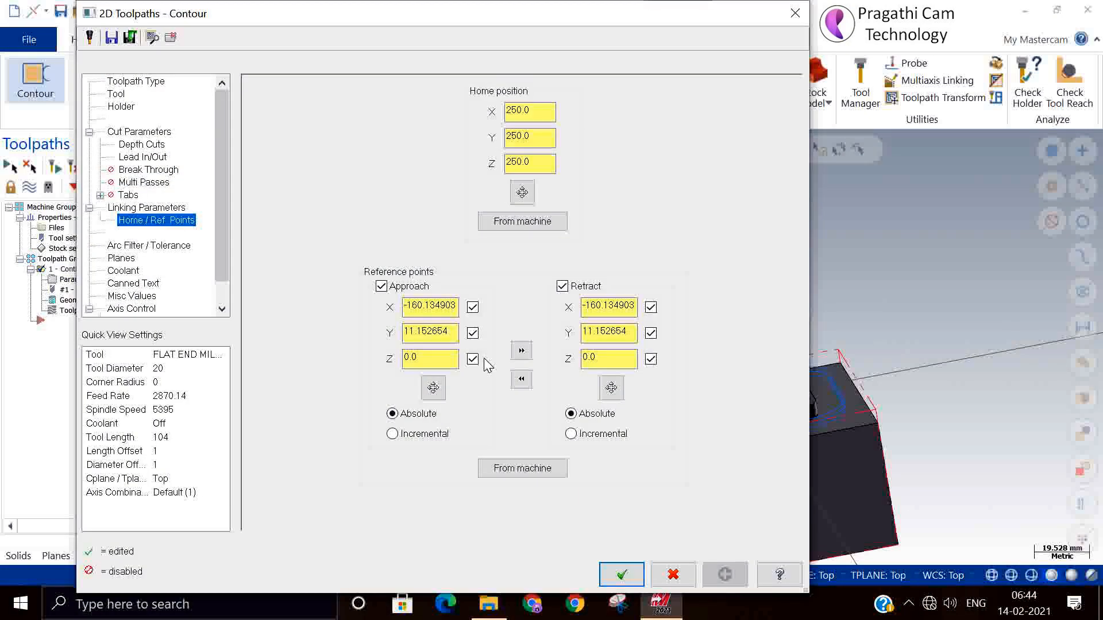
double_click(406, 308)
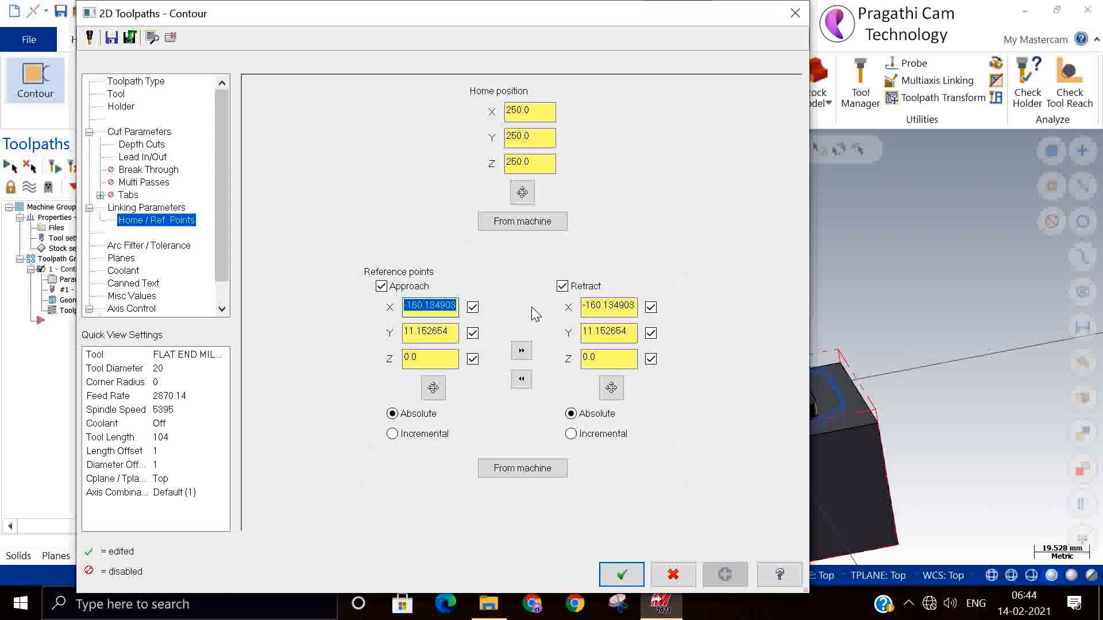
type("-150.0")
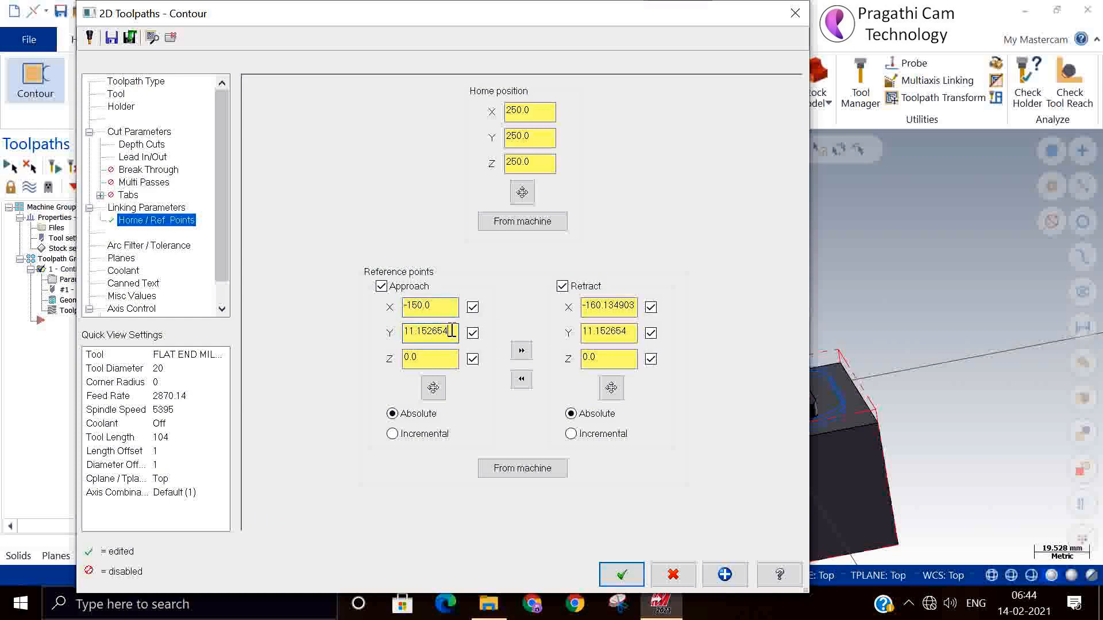
double_click(453, 331)
type("0")
key("Tab")
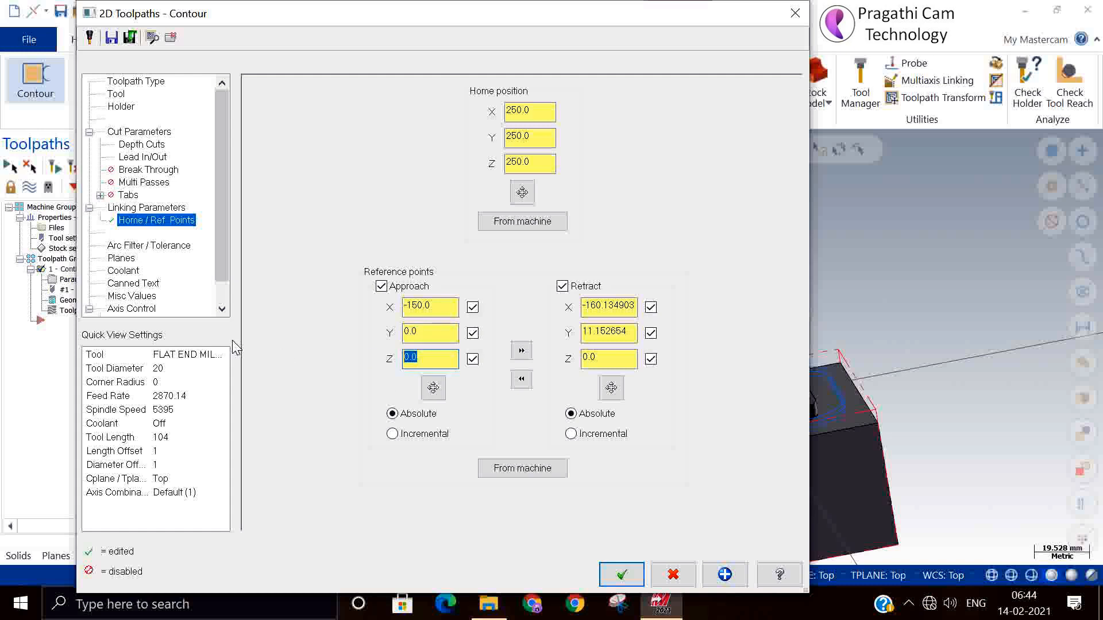
type("10")
left_click(521, 350)
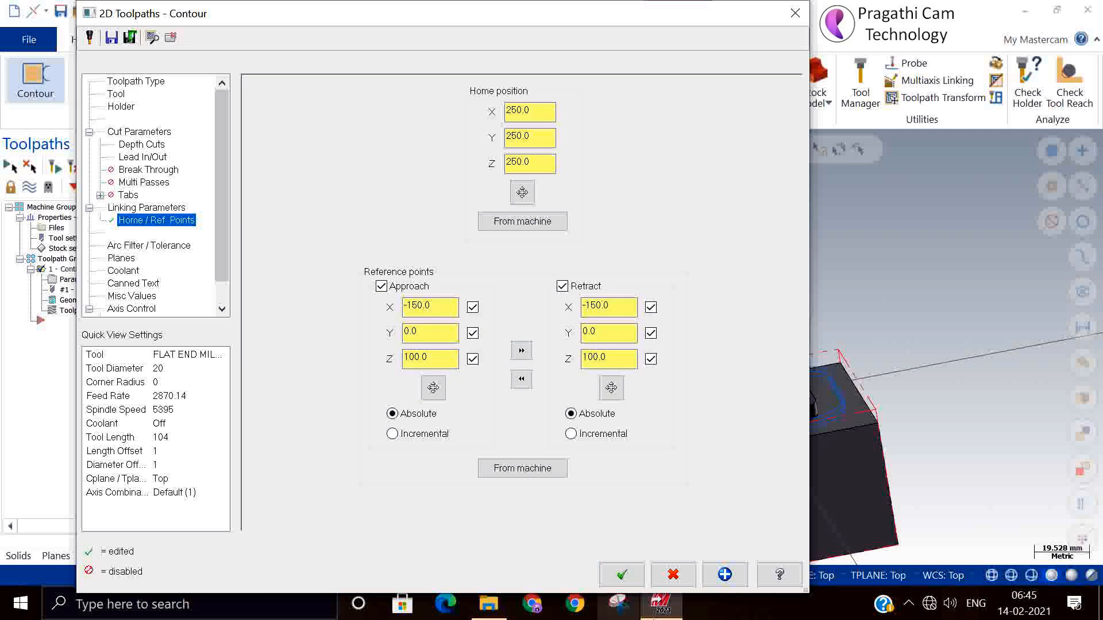
Step: Accept the reference point coordinates and regenerate the contour toolpath, inspecting the entry and exit moves around the stock
left_click(626, 575)
left_click(83, 170)
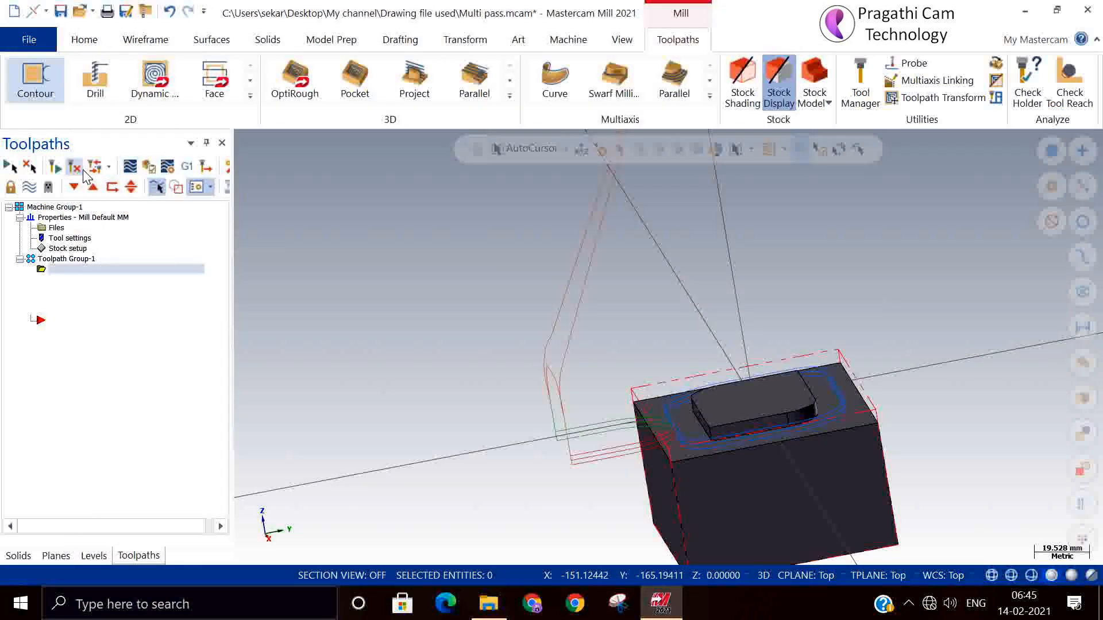
scroll(621, 446, "down", 3)
mouse_move(762, 489)
middle_mouse_down()
mouse_move(817, 487)
mouse_move(842, 529)
mouse_move(827, 580)
mouse_move(813, 541)
mouse_move(906, 512)
mouse_move(602, 442)
middle_mouse_up()
scroll(837, 490, "down", 3)
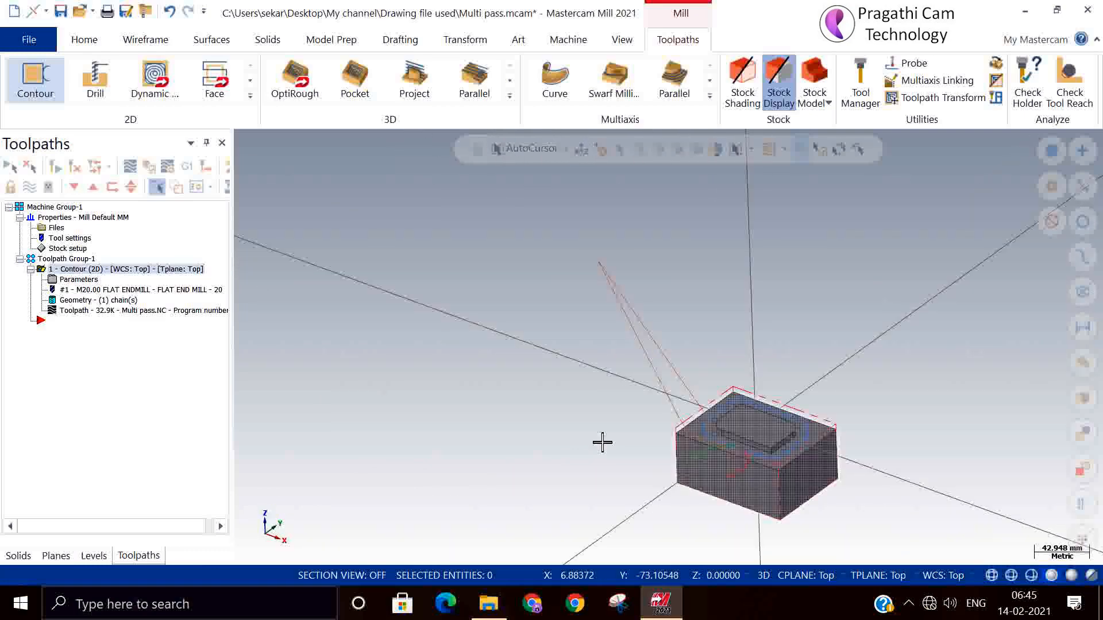
Step: Try disabling the approach and retract reference points, check the home position fields, and close the contour parameters without accepting
left_click(79, 279)
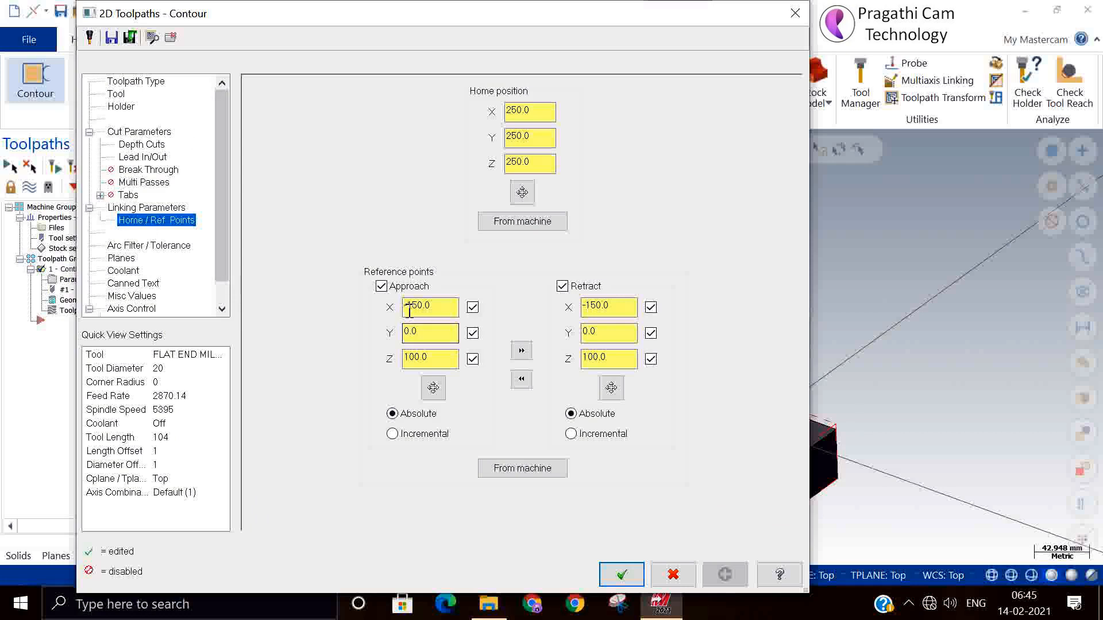
left_click(381, 286)
left_click(562, 286)
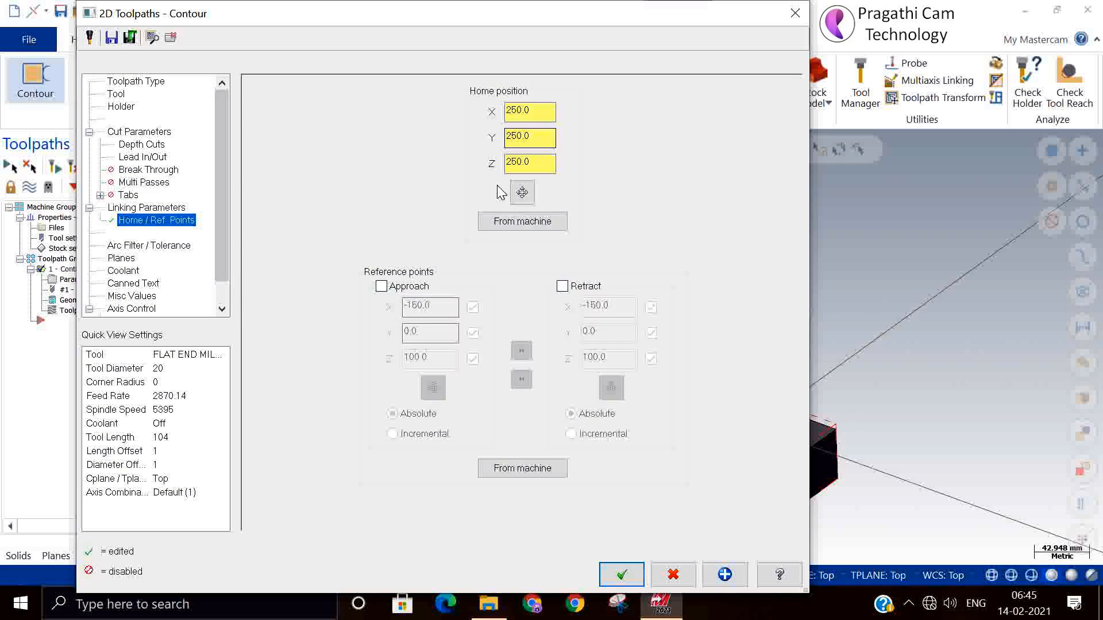
left_click(546, 161)
left_click(541, 113)
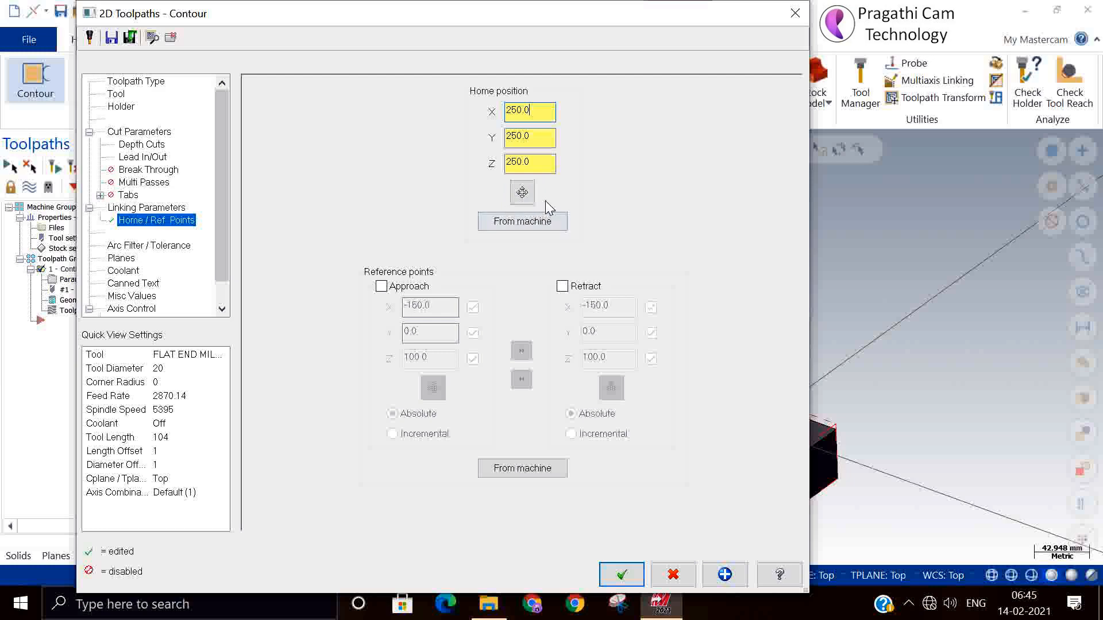
left_click(793, 14)
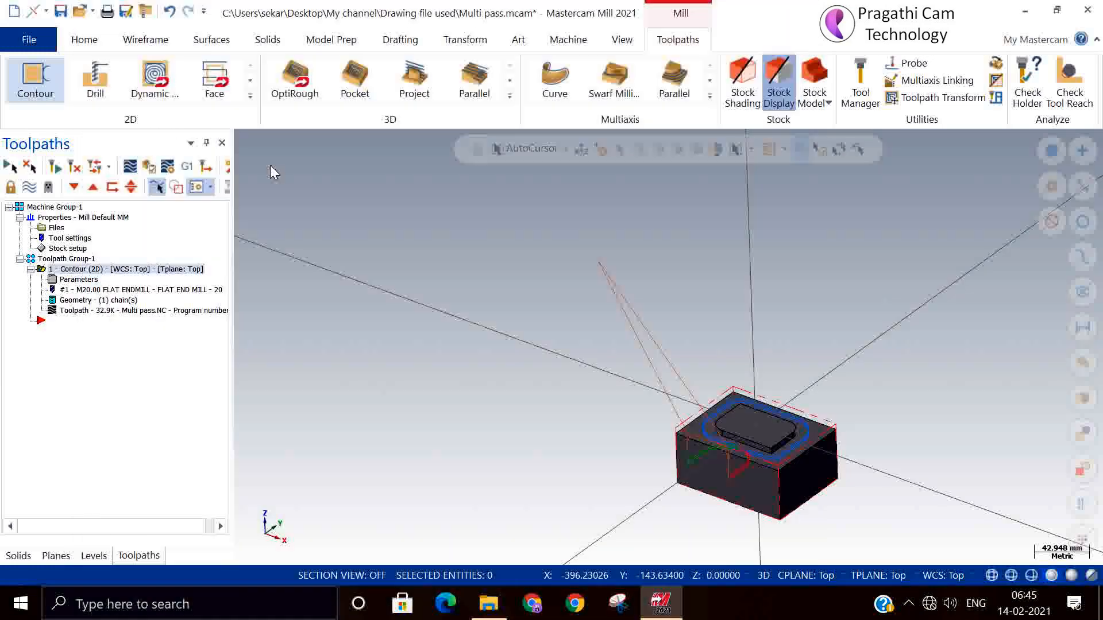
Step: Examine the feed rate limits, machine dynamics and coolant commands in the general machine parameters of Machine Group-1's machine definition
double_click(51, 228)
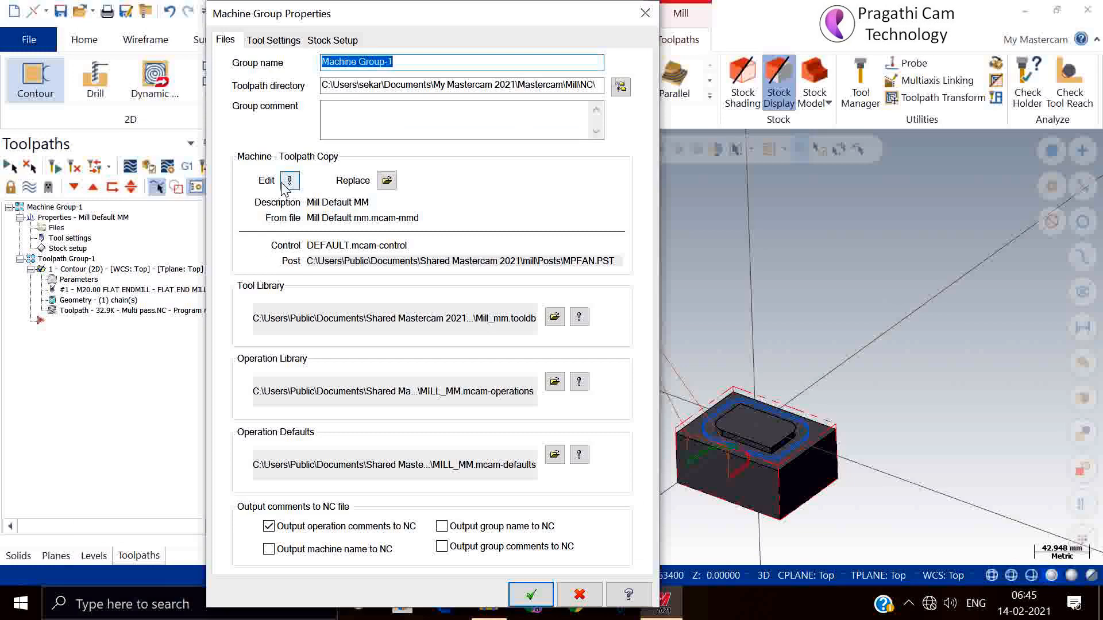
left_click(289, 182)
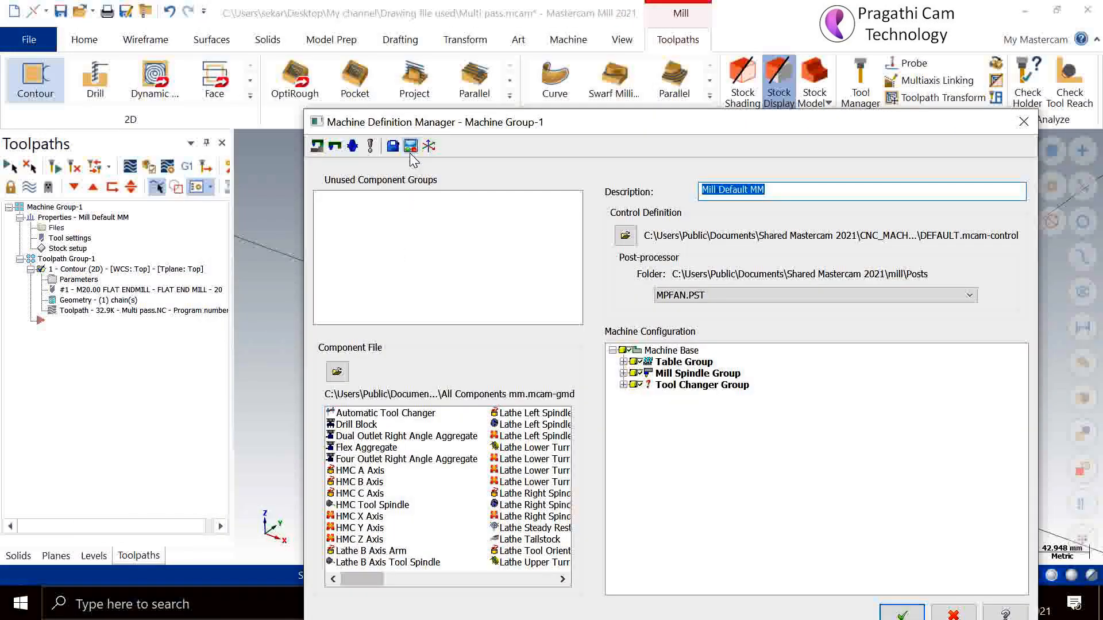
left_click(393, 146)
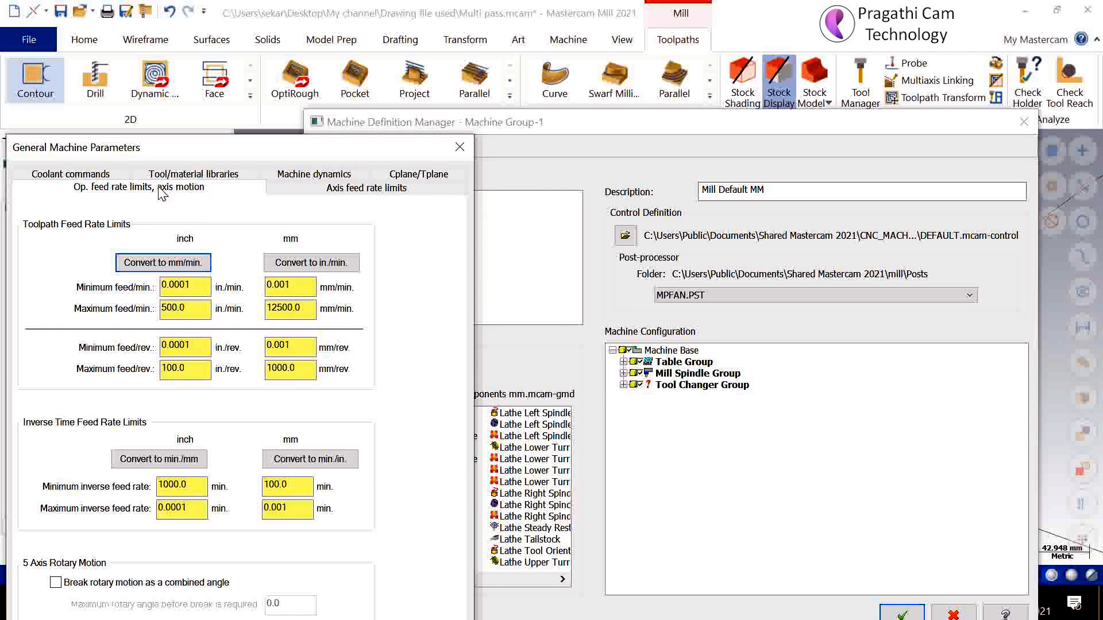
left_click(324, 179)
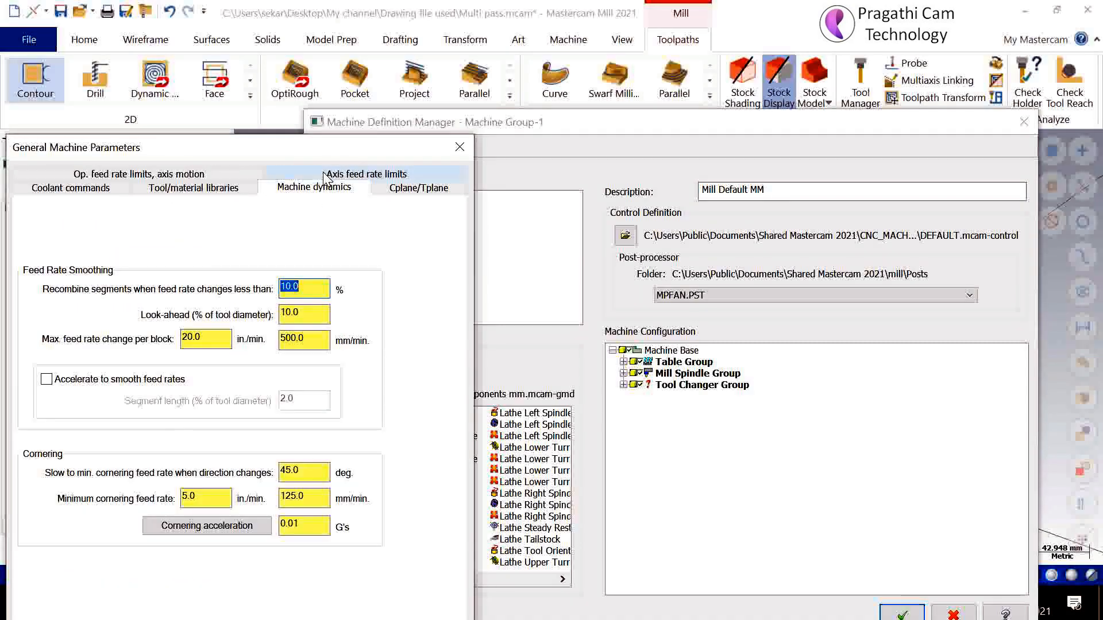
left_click(205, 175)
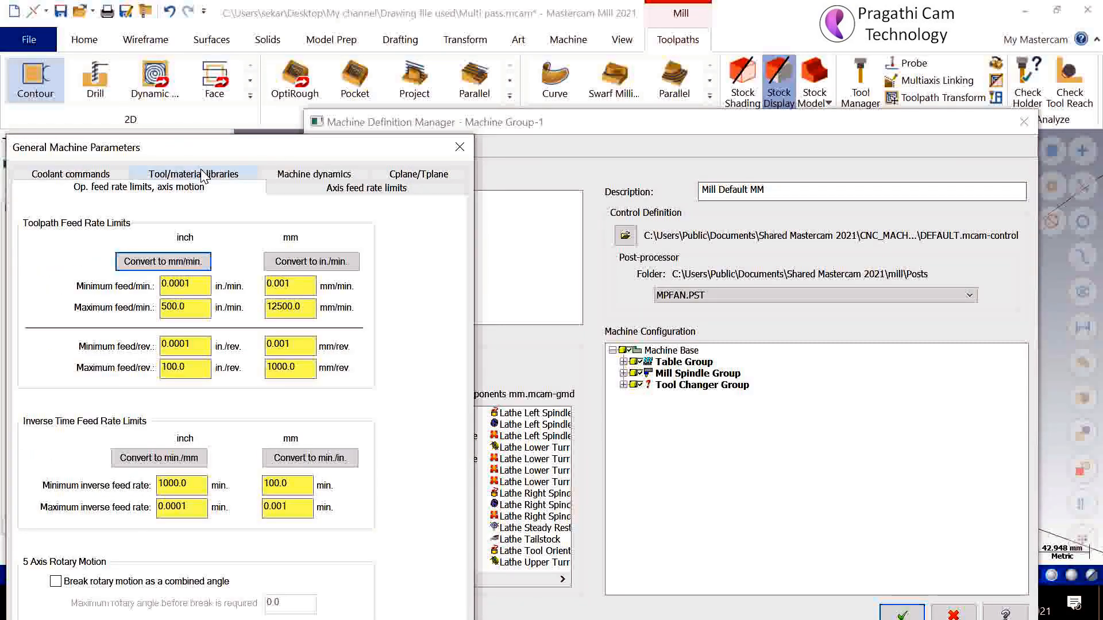
left_click(106, 175)
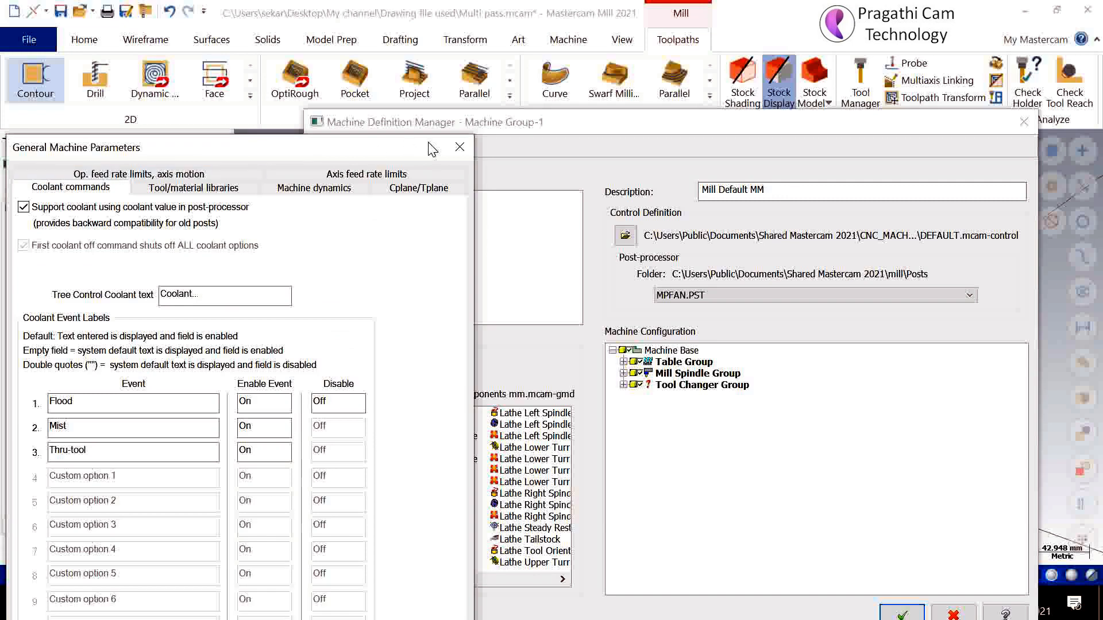
left_click(460, 147)
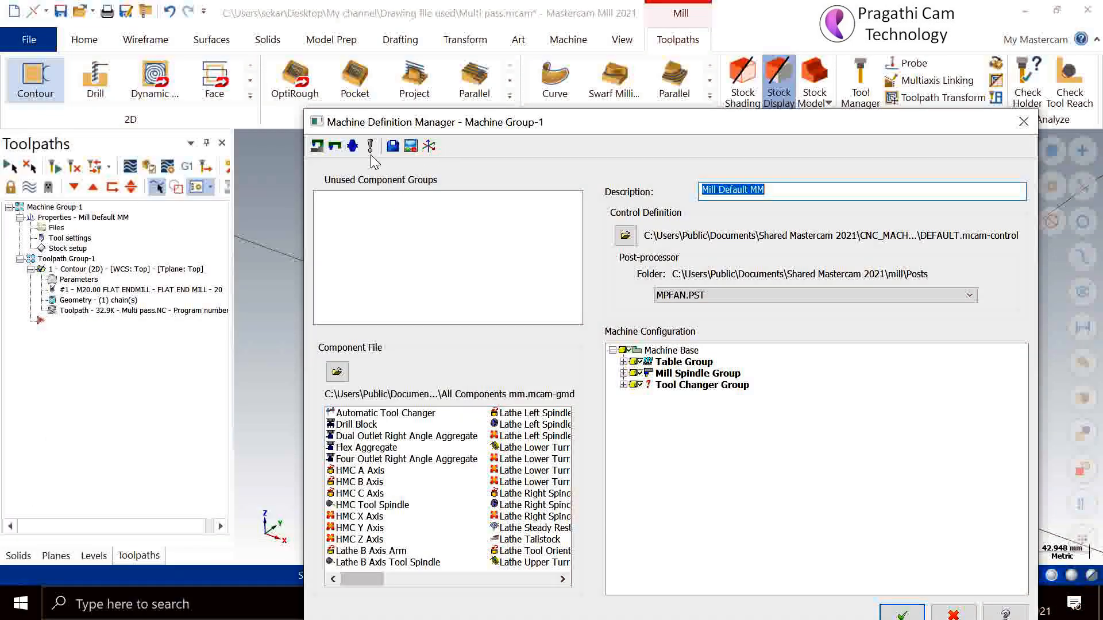
Step: View the control definition linked to the machine and close both it and the machine definition without changes
left_click(410, 146)
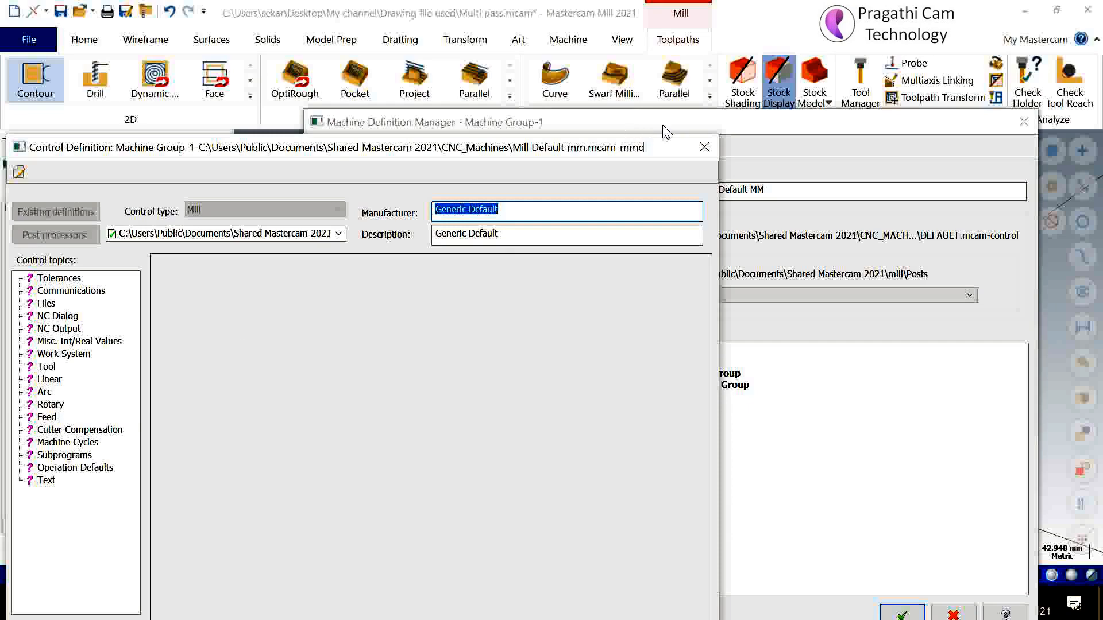
left_click(705, 147)
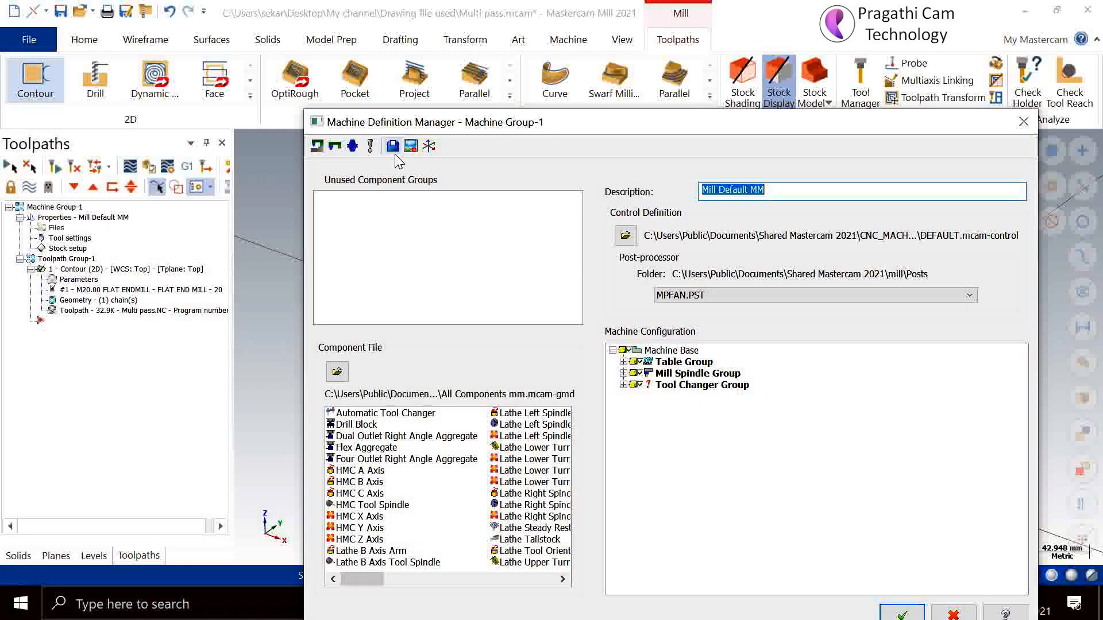
left_click(1022, 122)
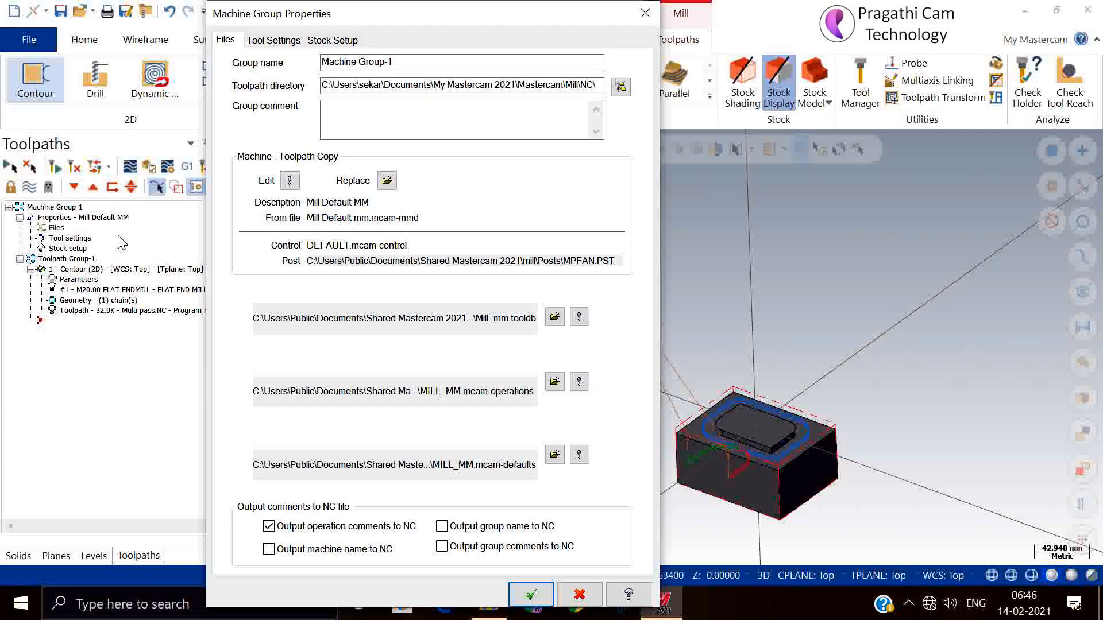
Step: Review the stock setup, tool settings and files of the machine group properties and accept them
left_click(316, 41)
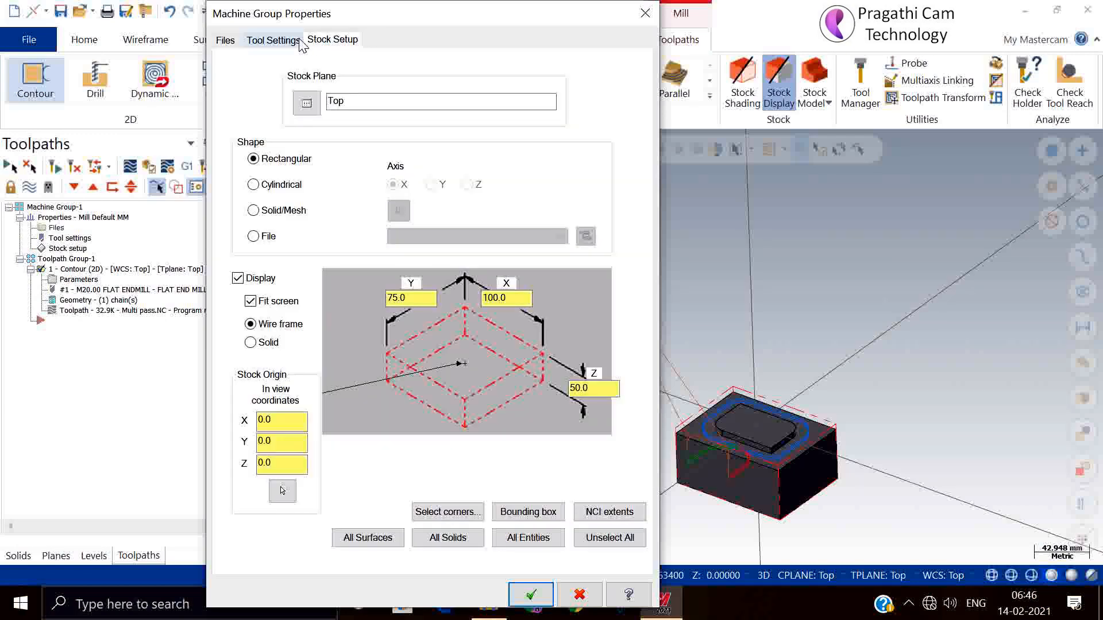
left_click(273, 40)
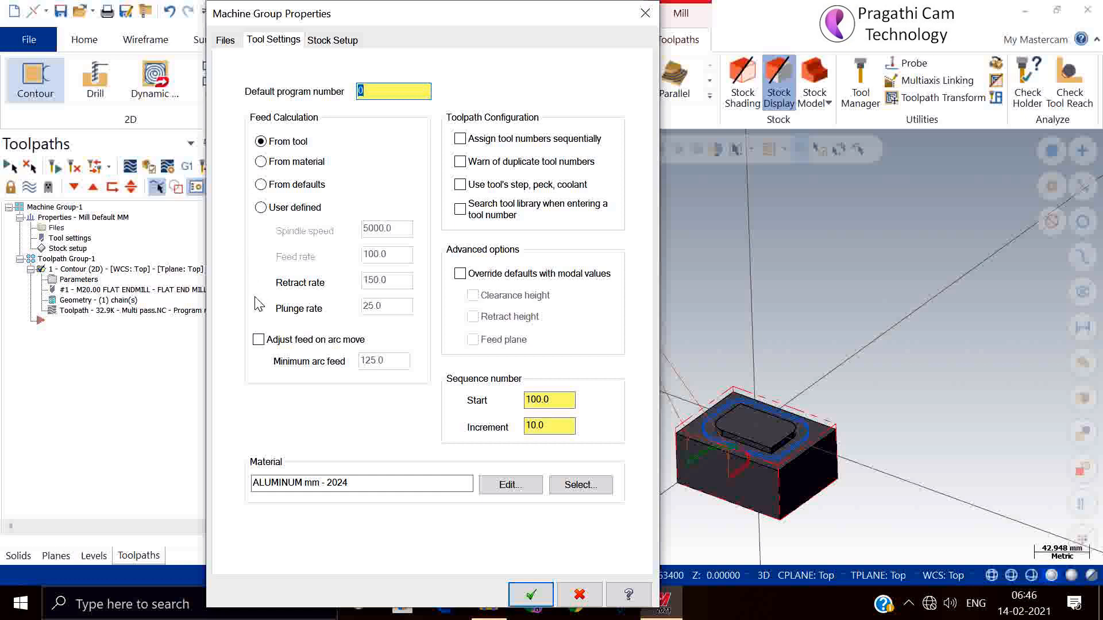
left_click(229, 44)
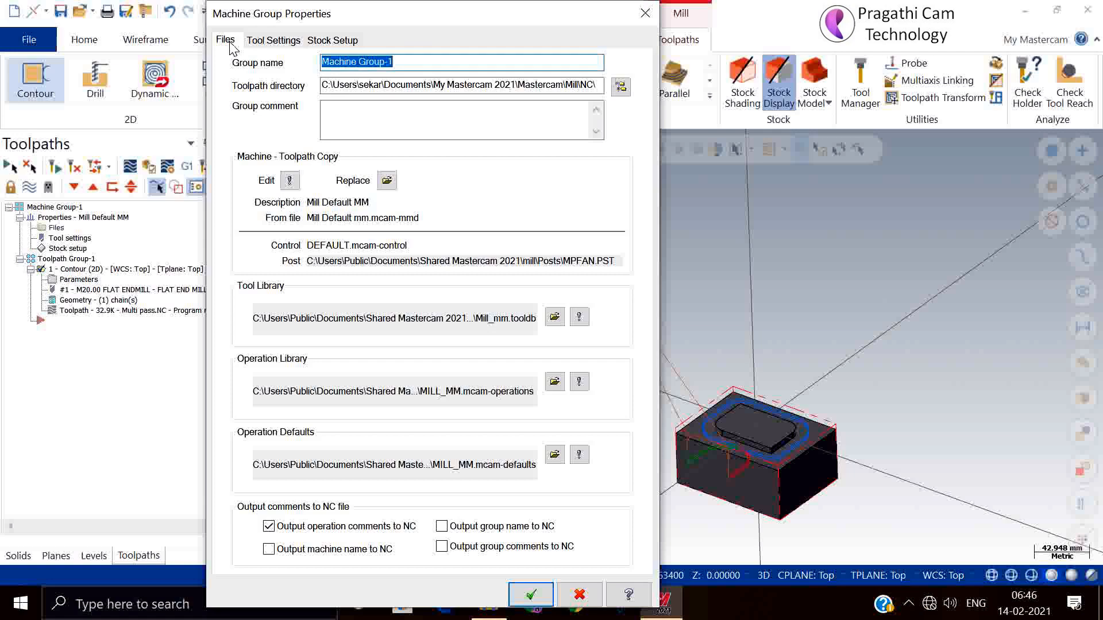
left_click(261, 42)
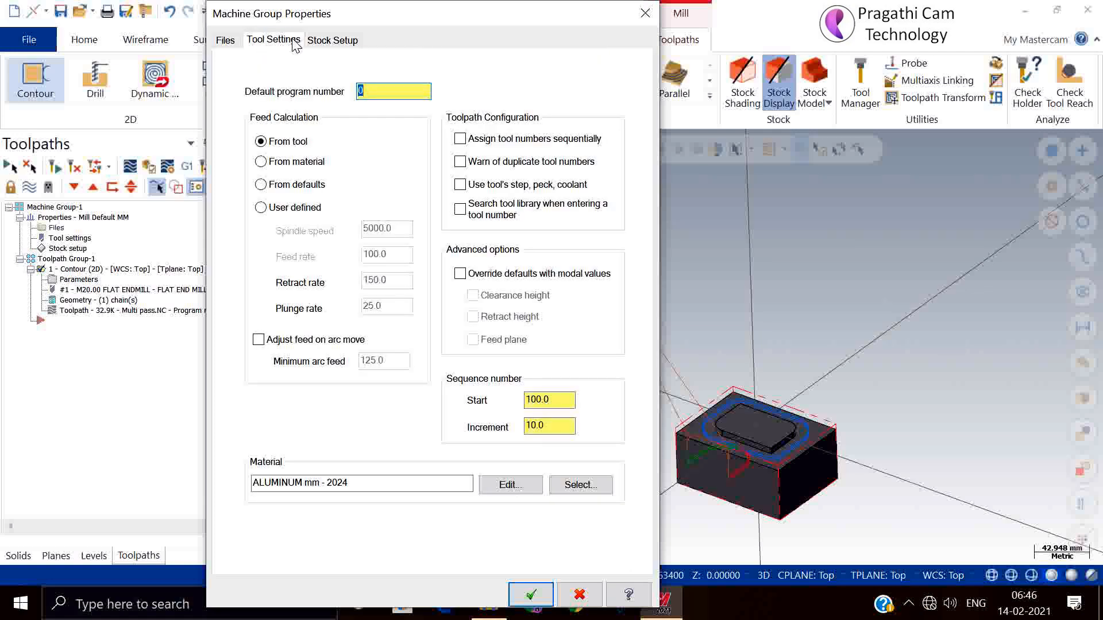
left_click(321, 43)
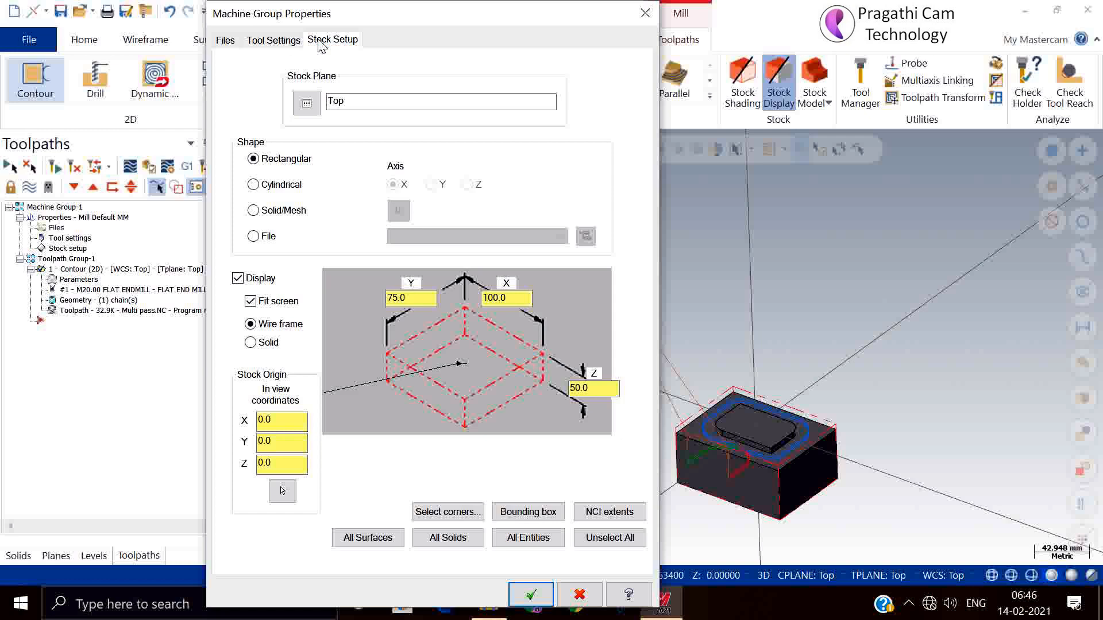
left_click(291, 42)
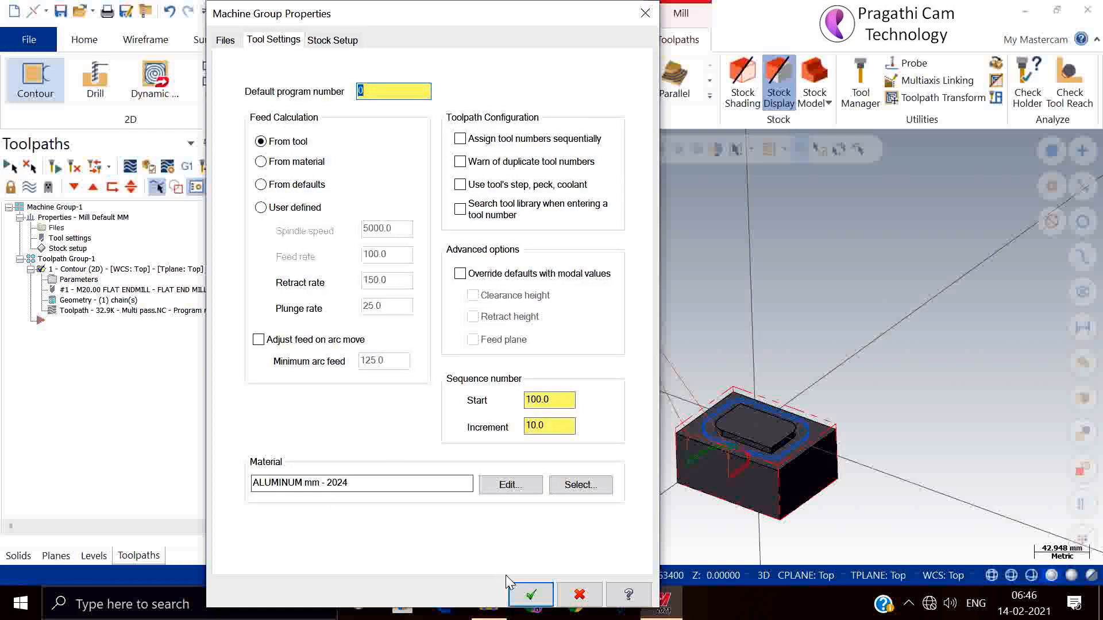
left_click(527, 594)
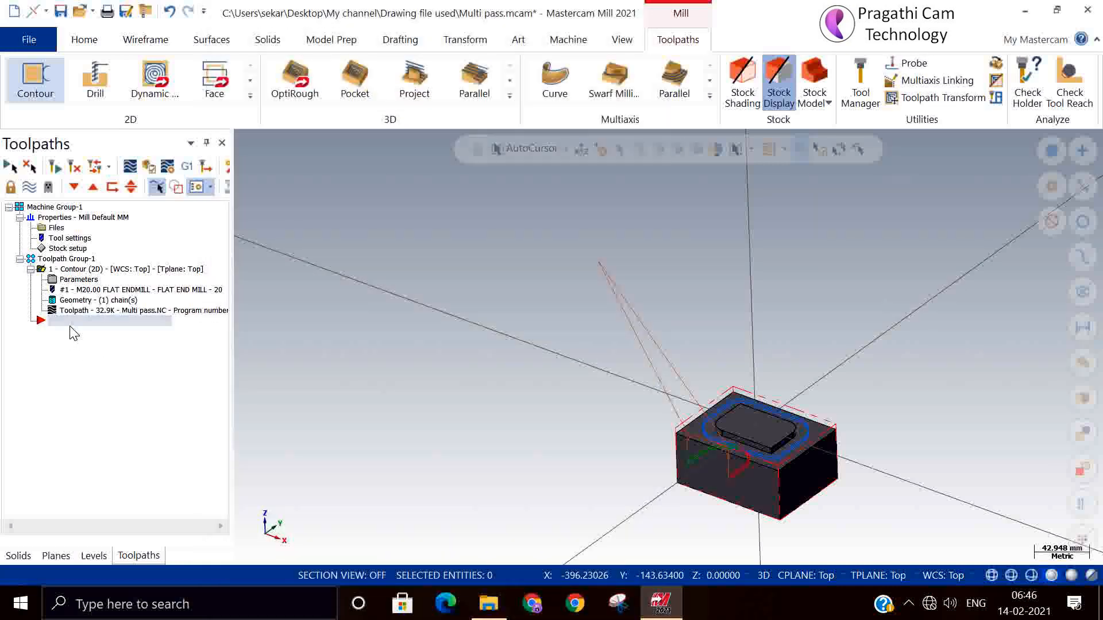
Step: Reopen the machine group properties and compare the files, tool settings and stock setup sections
left_click(55, 228)
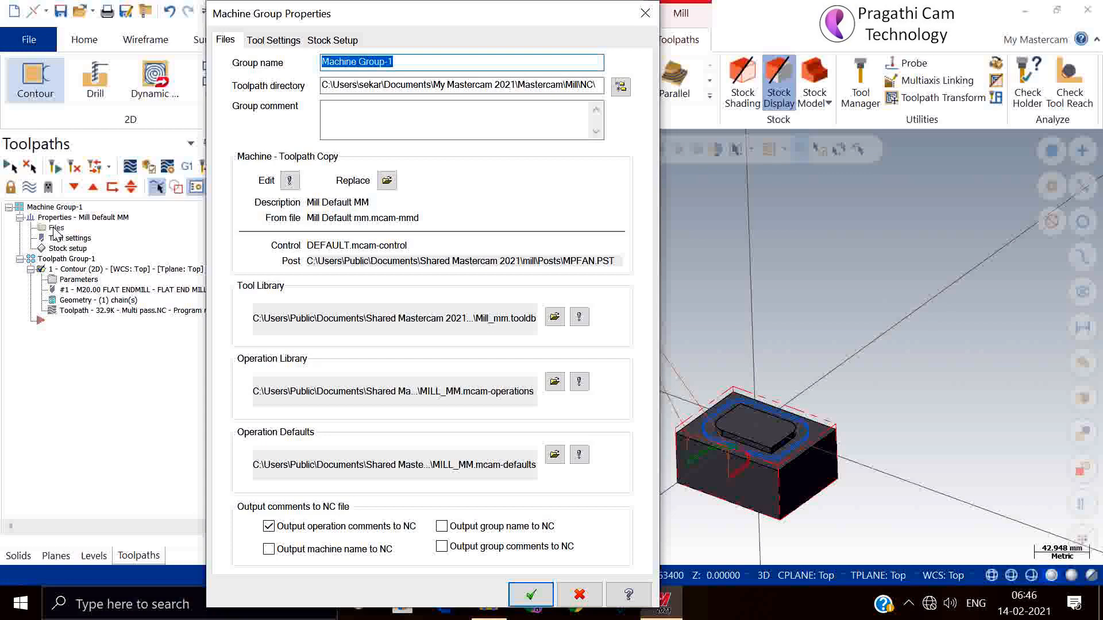
left_click(645, 13)
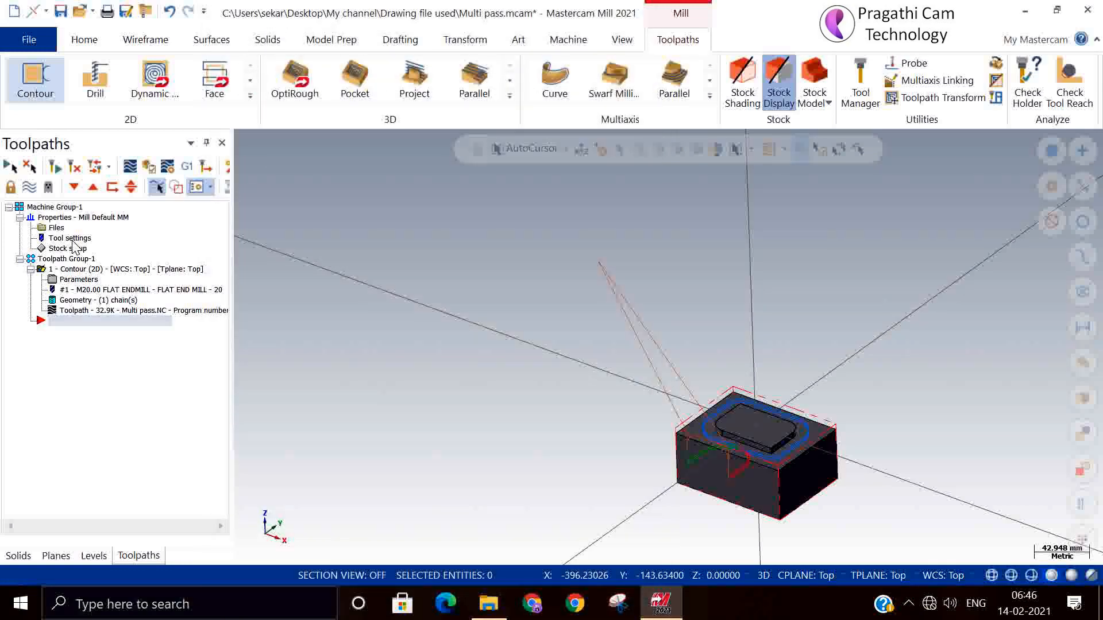
left_click(70, 238)
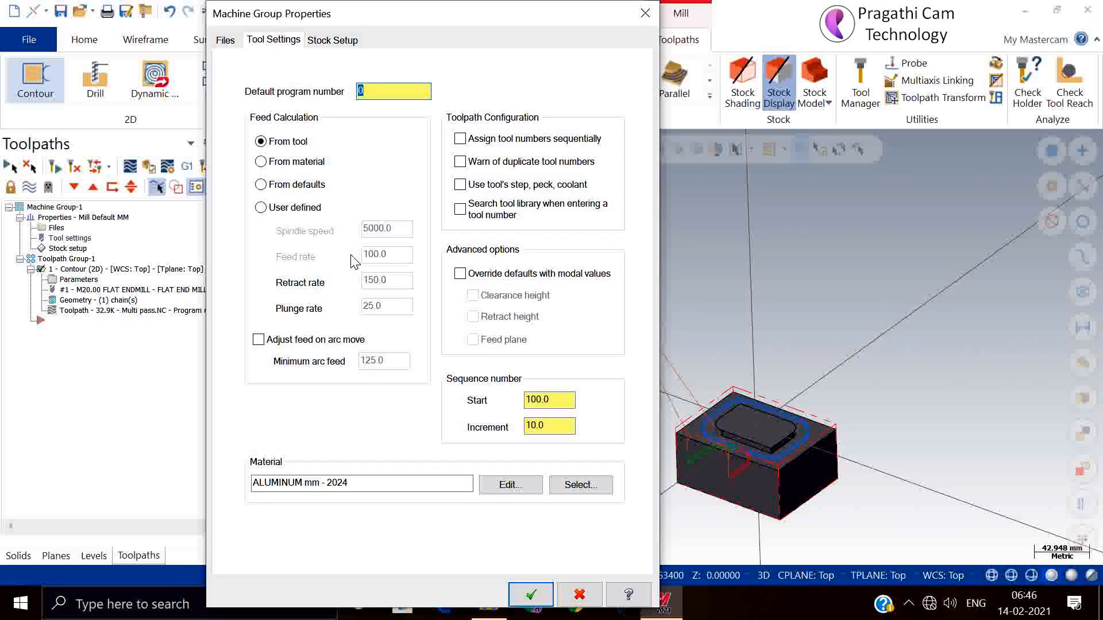
left_click(326, 41)
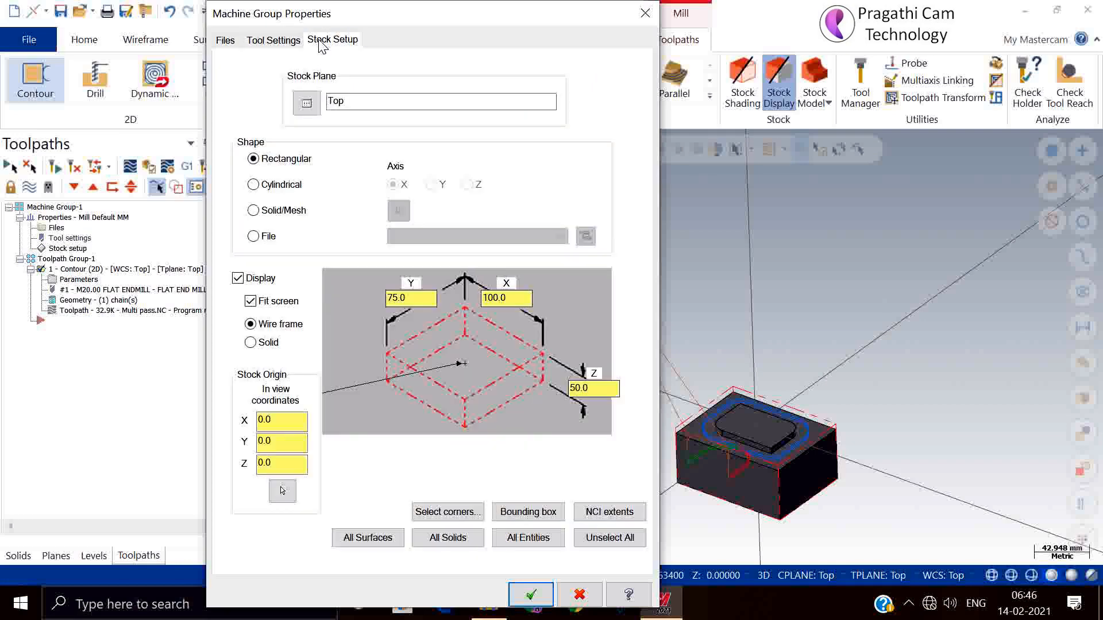
left_click(283, 42)
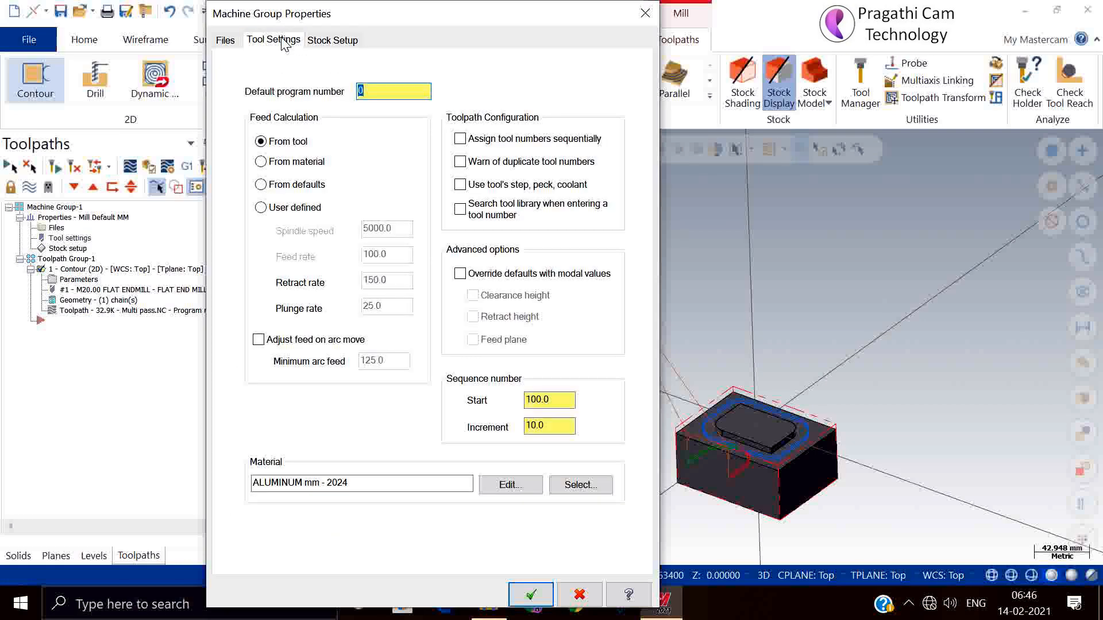
left_click(225, 40)
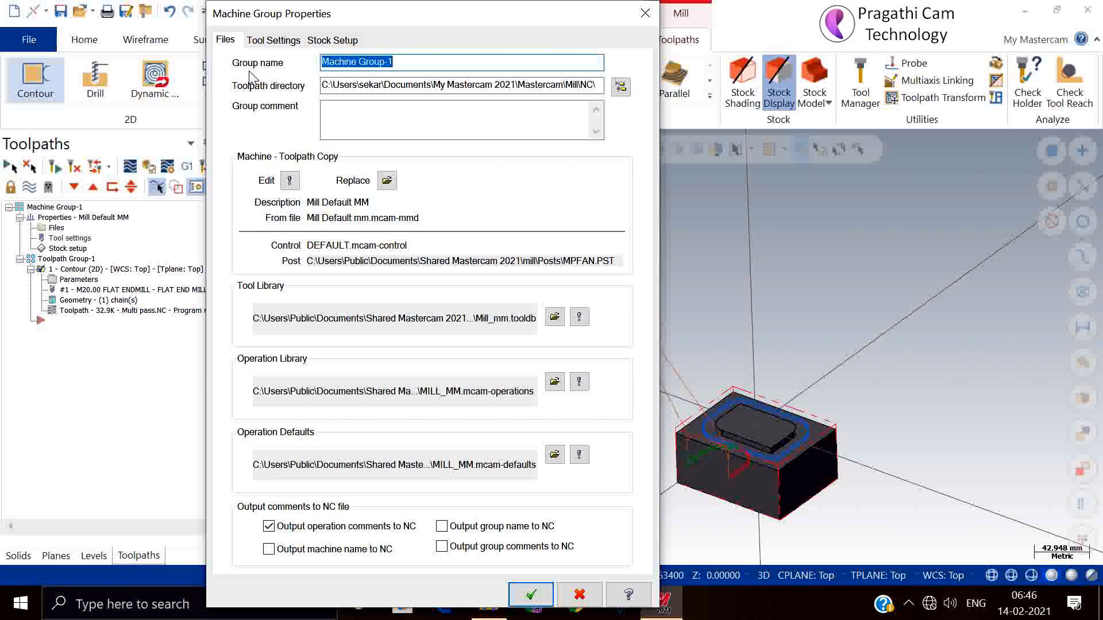
Step: Open the machine definition for editing and preview the machine components in the graphics area
left_click(289, 180)
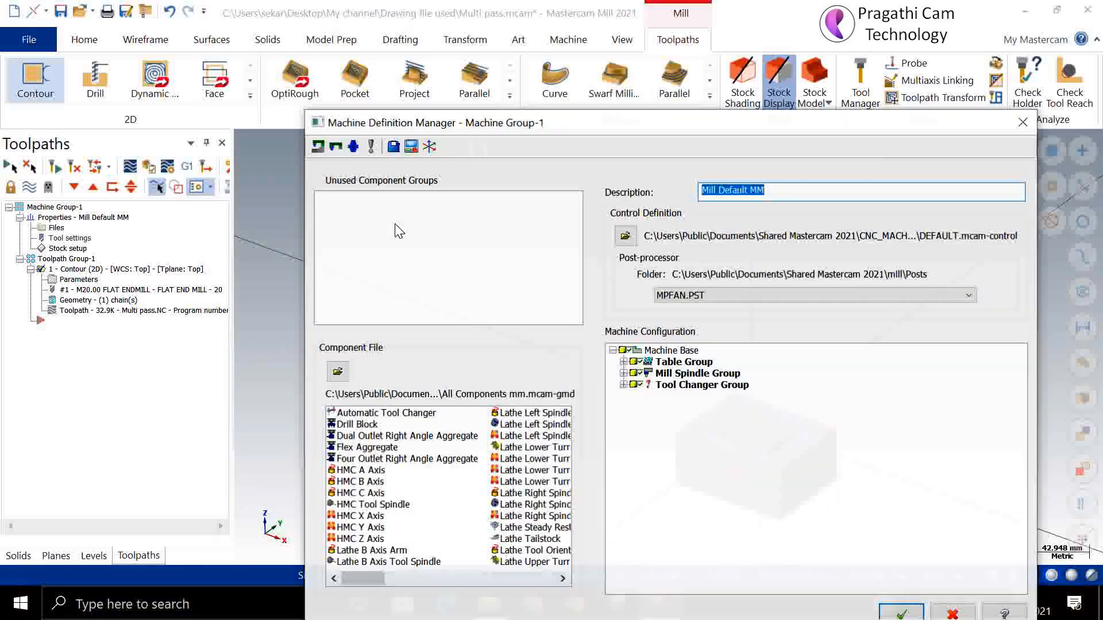
left_click_drag(645, 124, 630, 63)
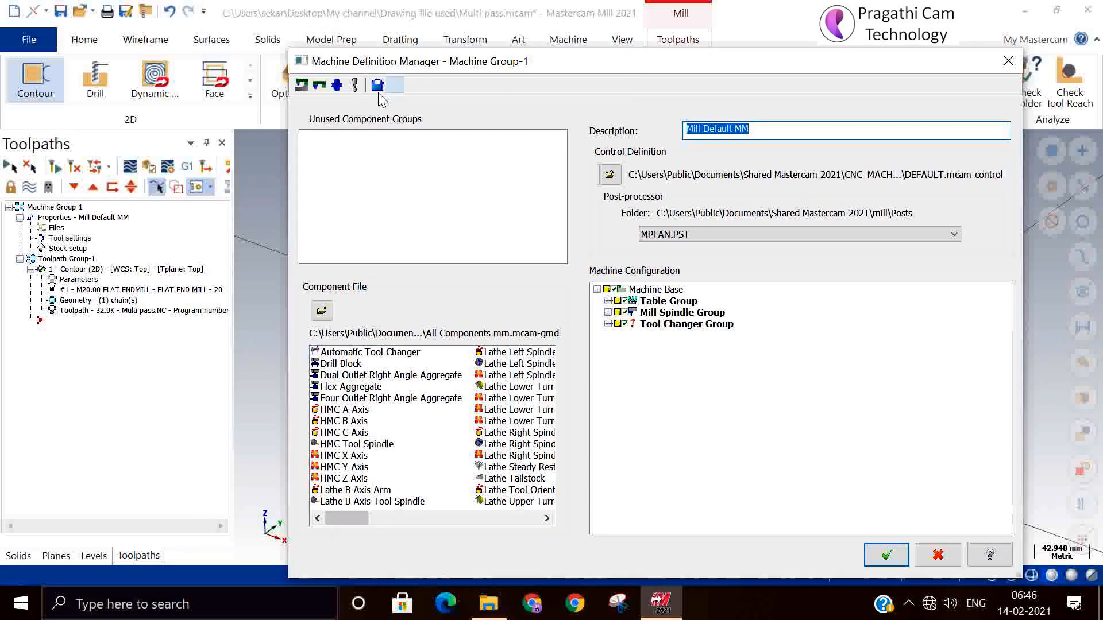
left_click(301, 86)
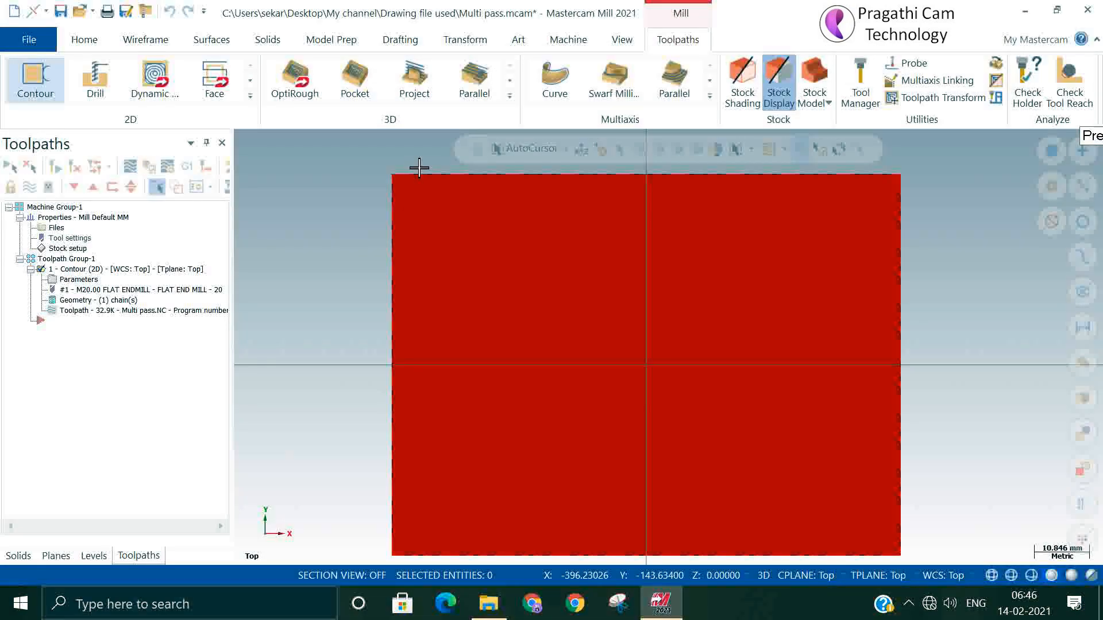
key("Escape")
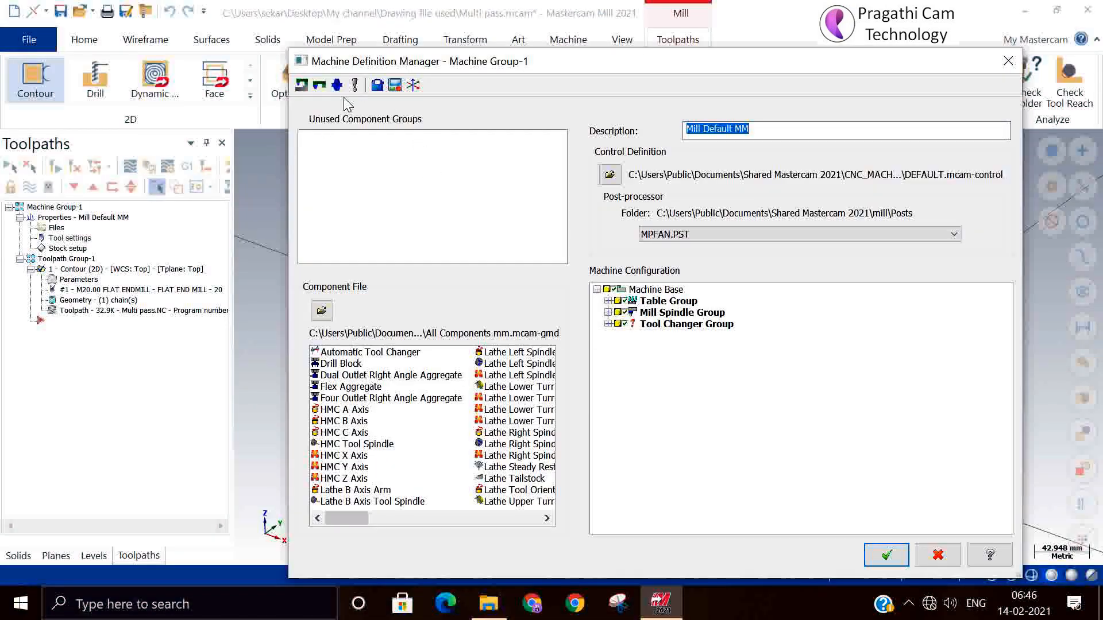
Step: Check the coolant commands and axis feed rate limits in the general machine parameters, and close the machine definition and group properties
left_click(378, 85)
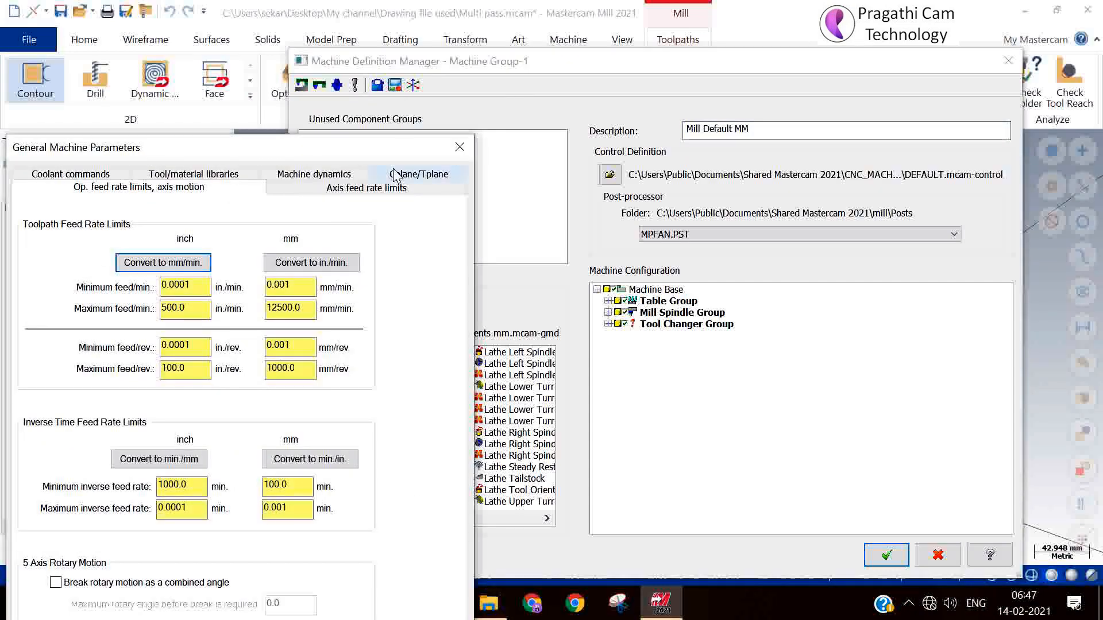
left_click(77, 177)
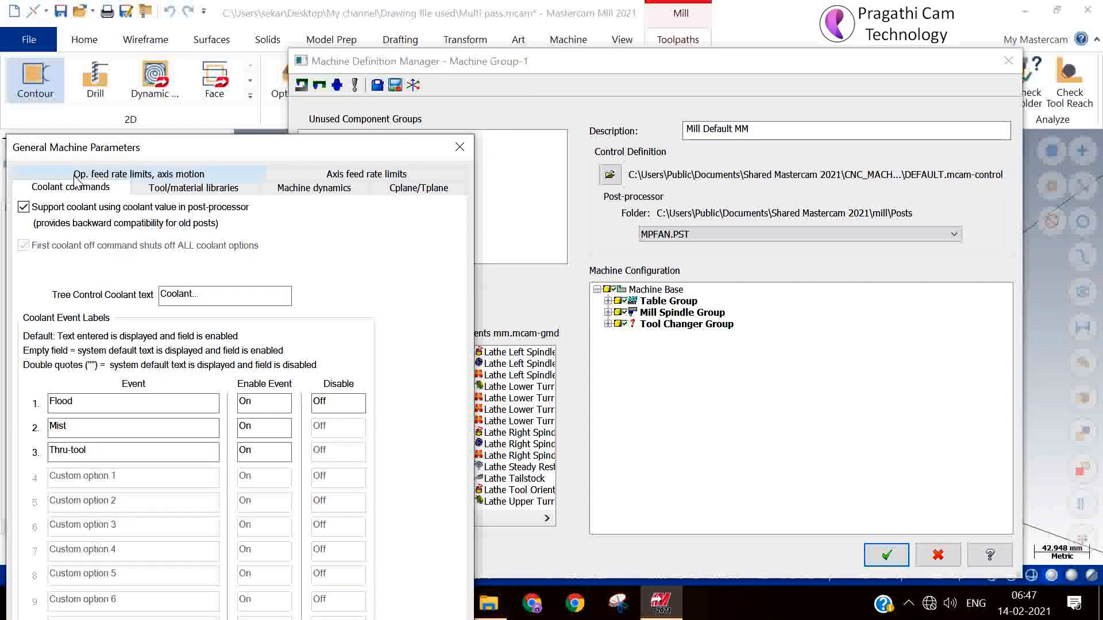
left_click(340, 176)
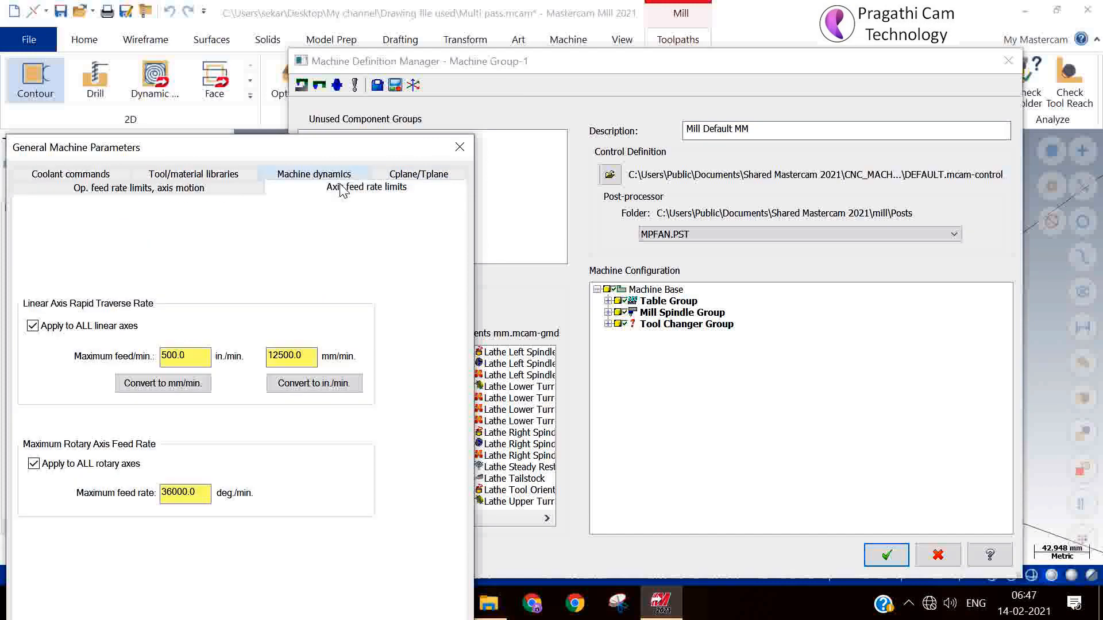
left_click(138, 192)
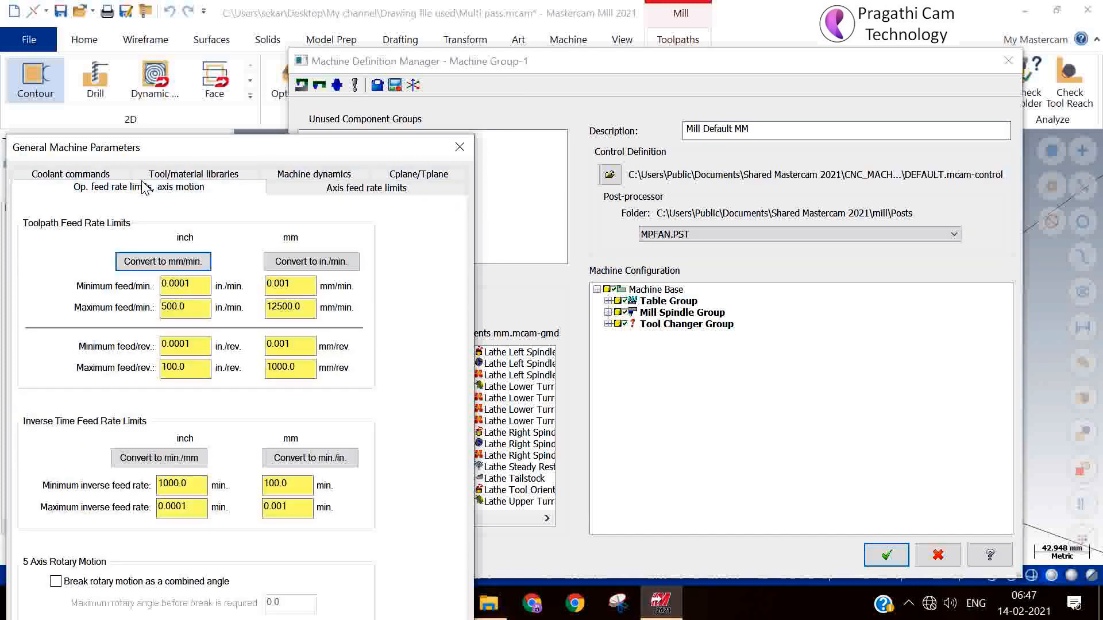
left_click(343, 188)
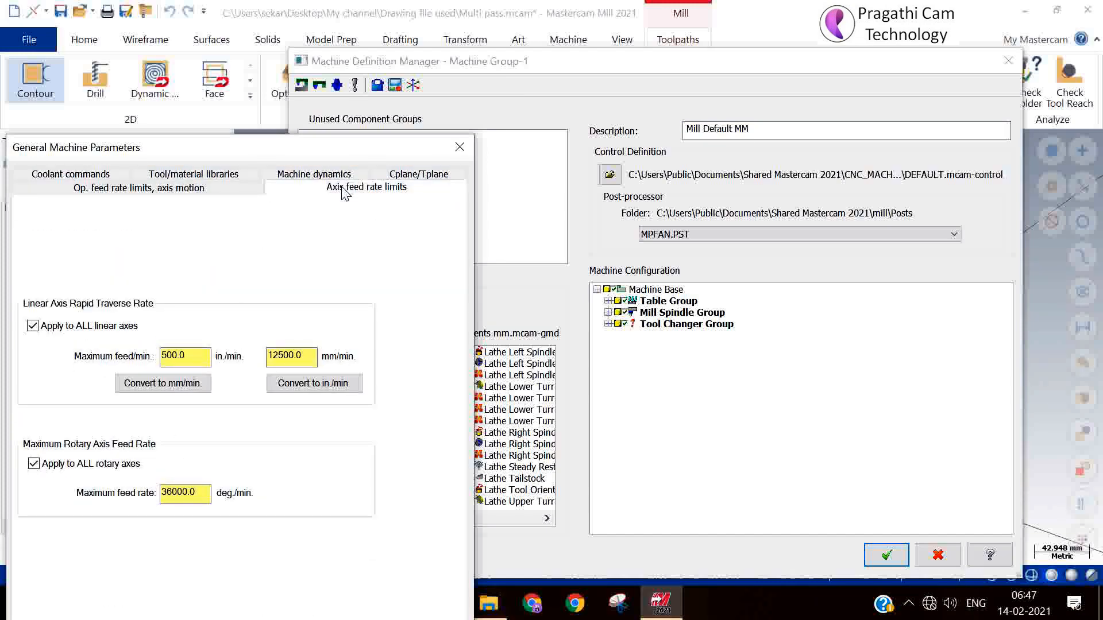
left_click(460, 147)
left_click(1012, 68)
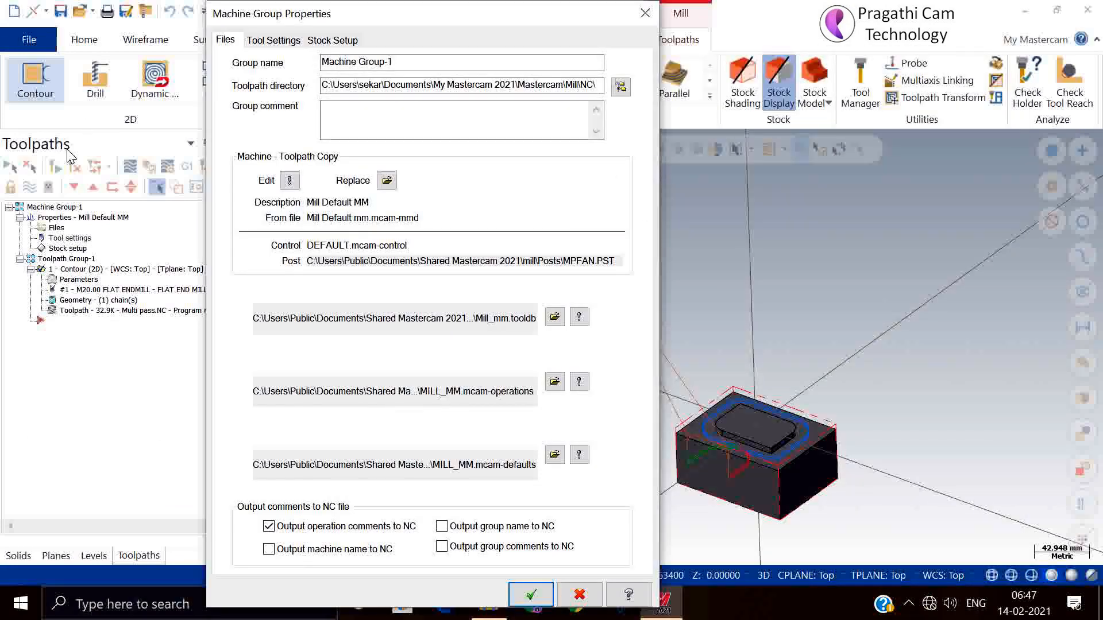
left_click(531, 593)
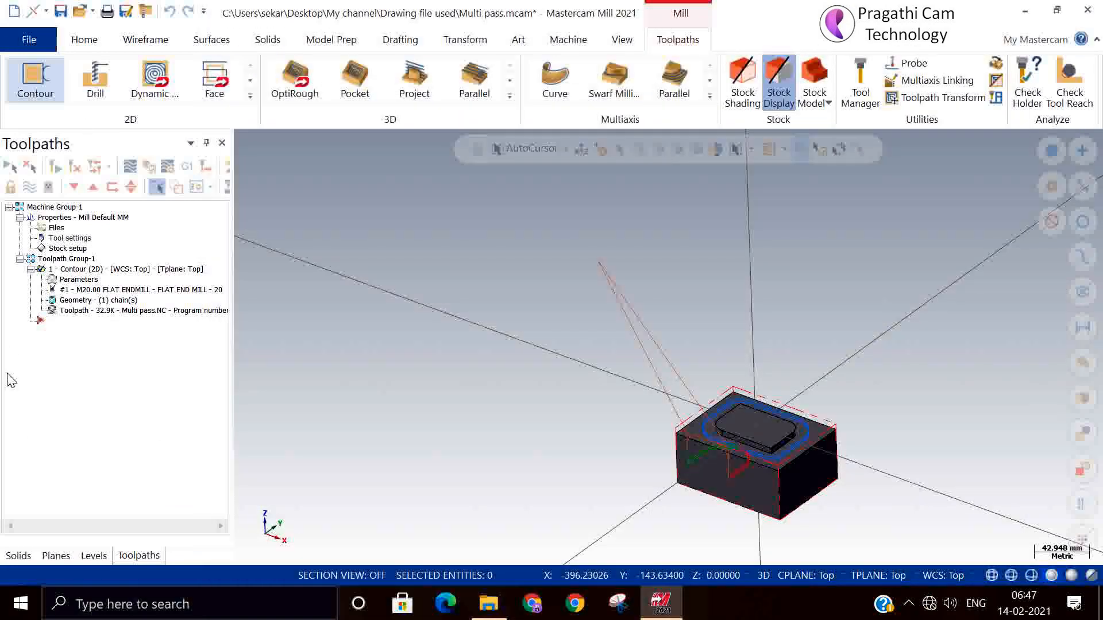
Step: Reopen the 2D contour toolpath's parameters and review the toolpath type, tool, cut parameters, depth cuts and lead in/out settings
left_click(54, 281)
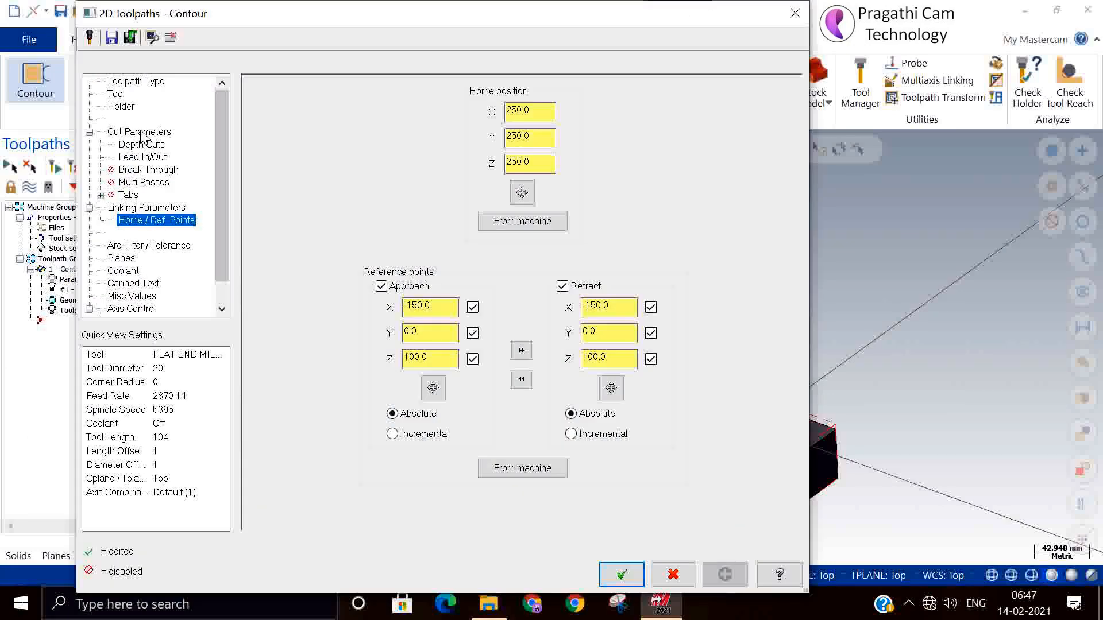
left_click(139, 132)
left_click(133, 85)
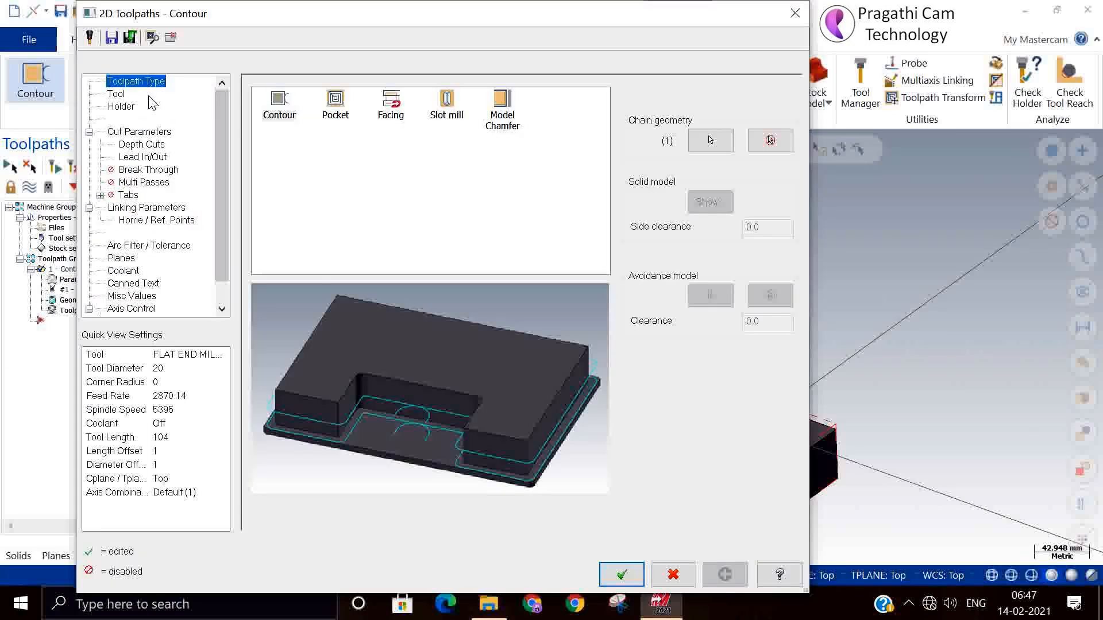
left_click(117, 95)
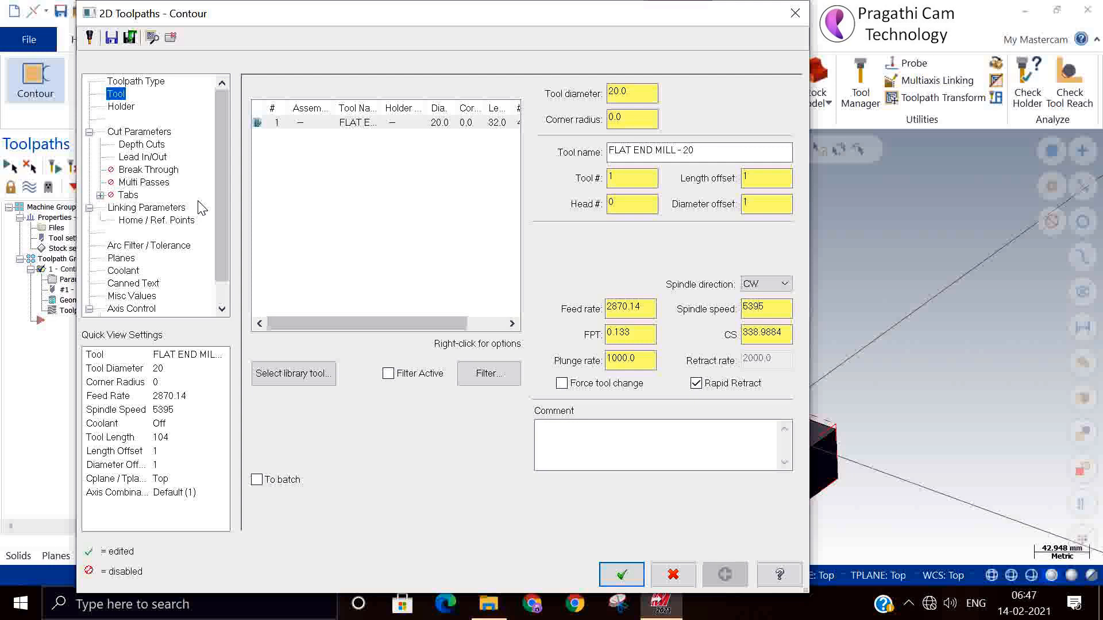
left_click(127, 137)
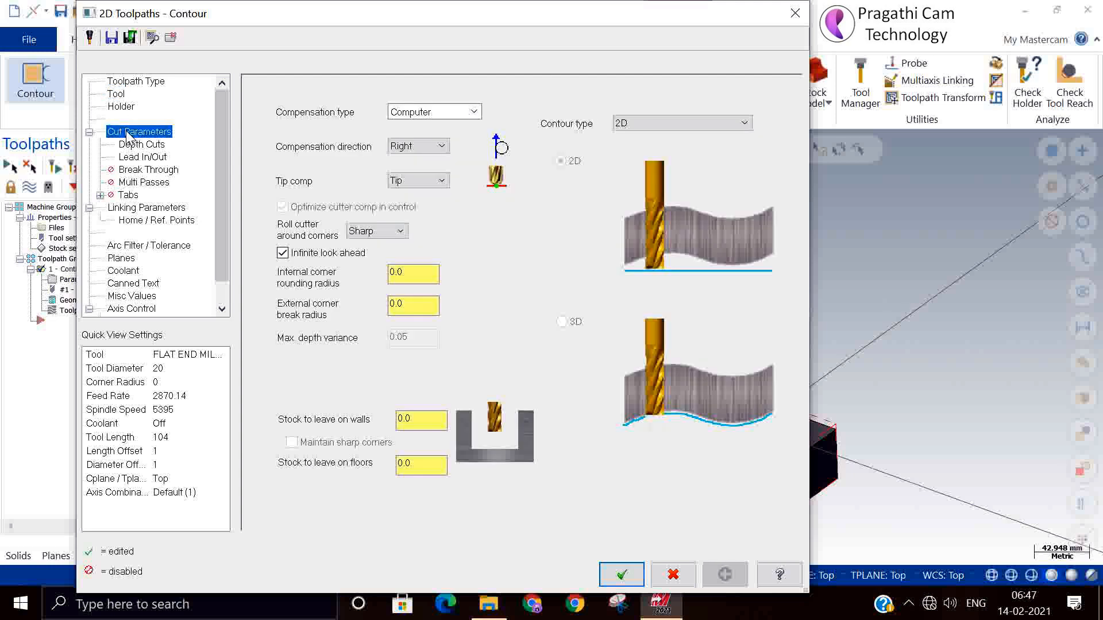
left_click(132, 147)
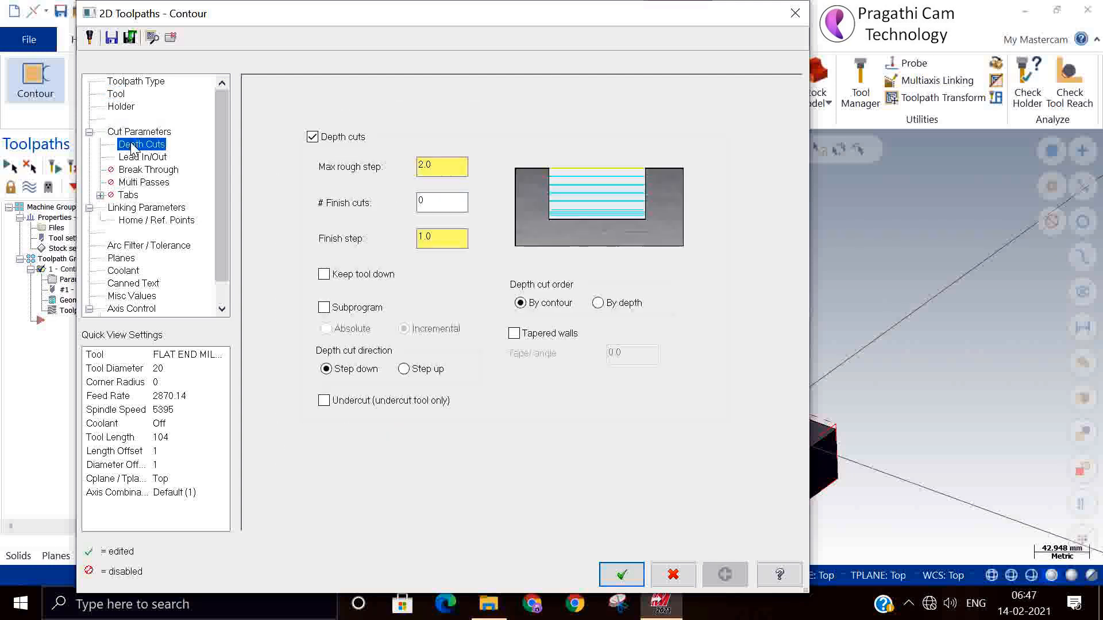
left_click(138, 158)
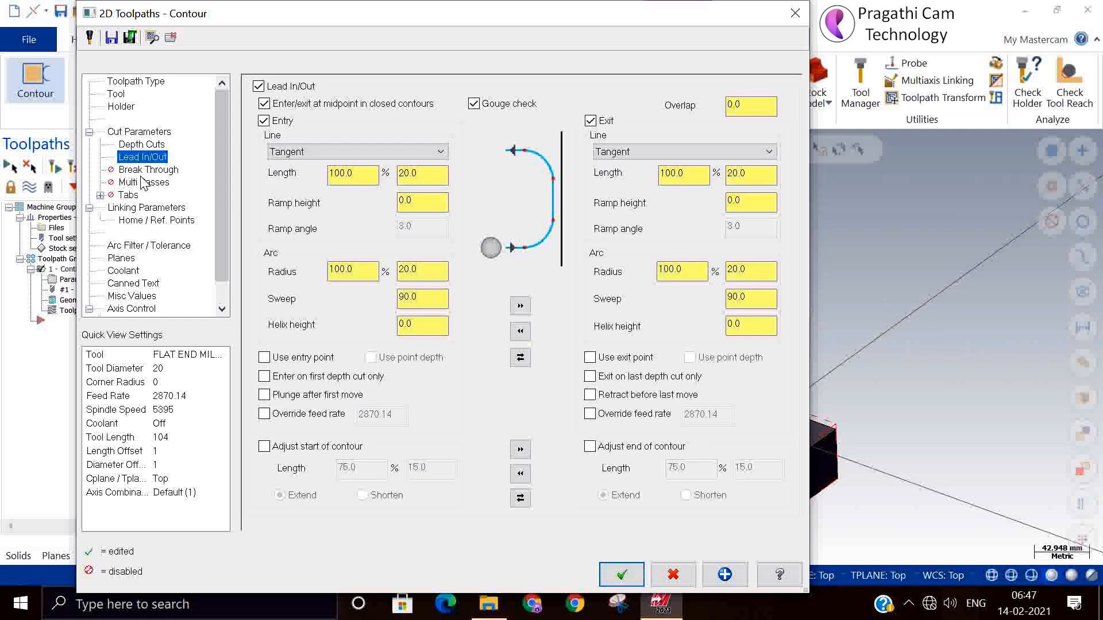
Step: Review the contour's linking parameters and home/reference points, close the parameters without saving, and show the part in isometric view
left_click(147, 209)
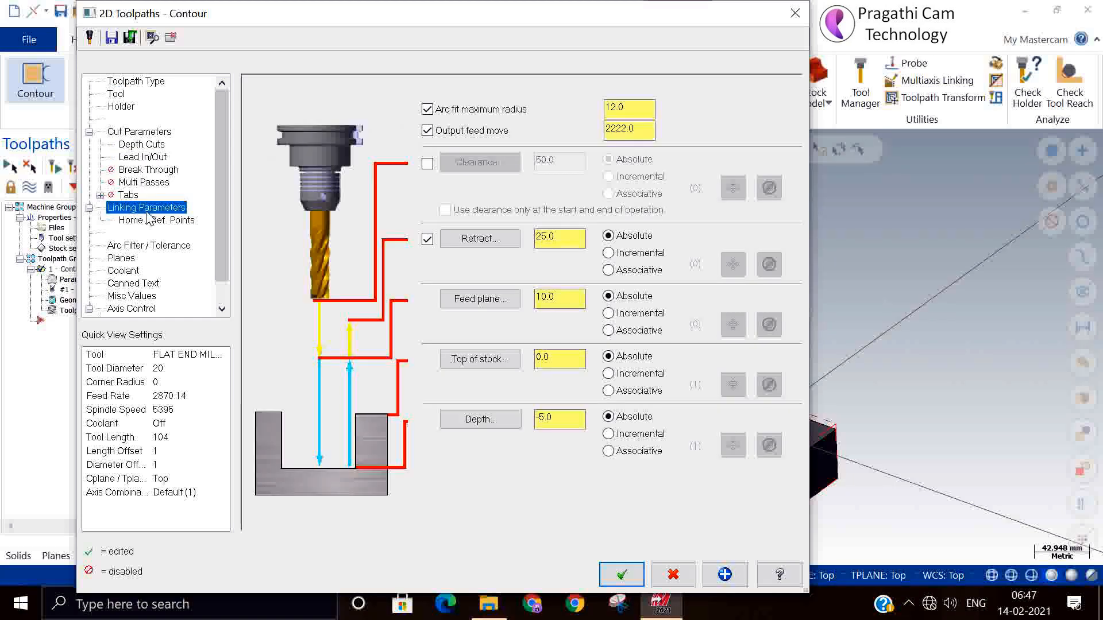
left_click(148, 223)
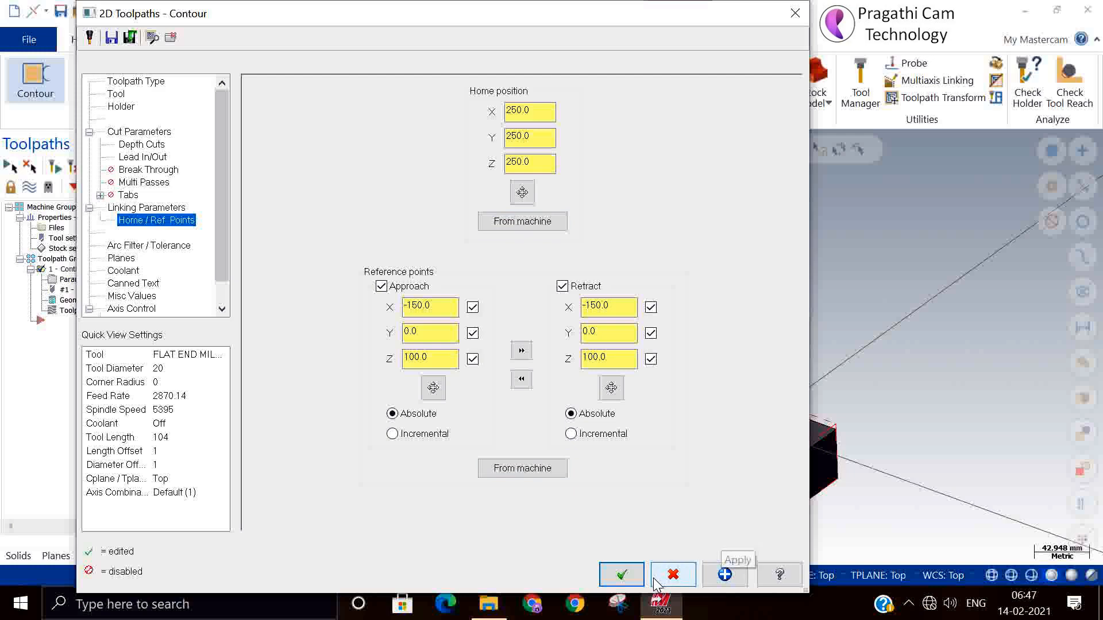
left_click(674, 576)
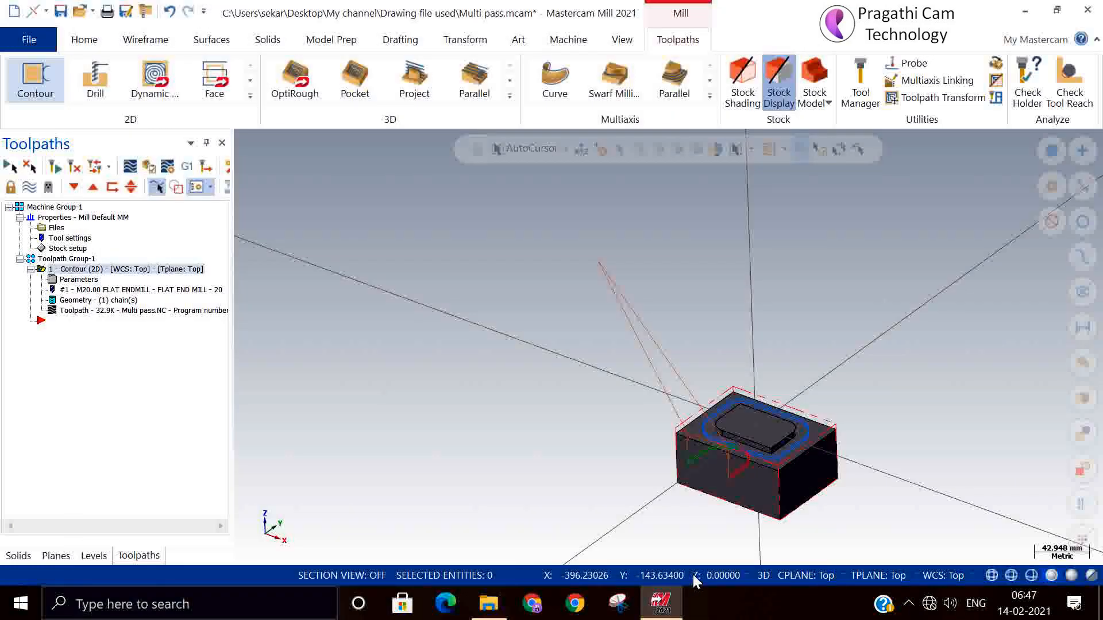
right_click(499, 310)
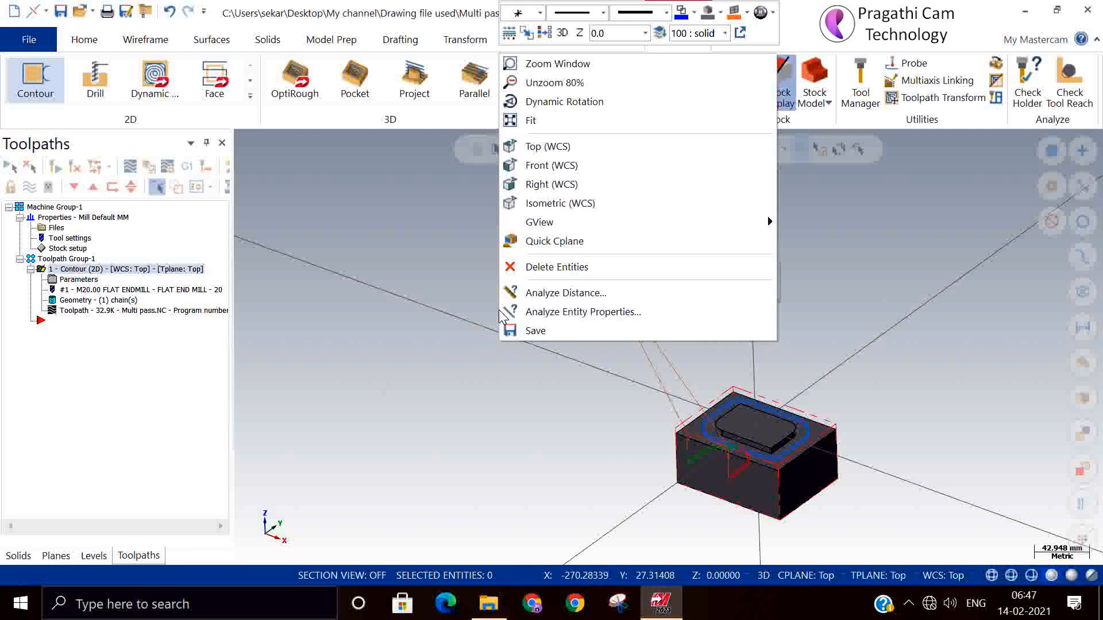
left_click(551, 206)
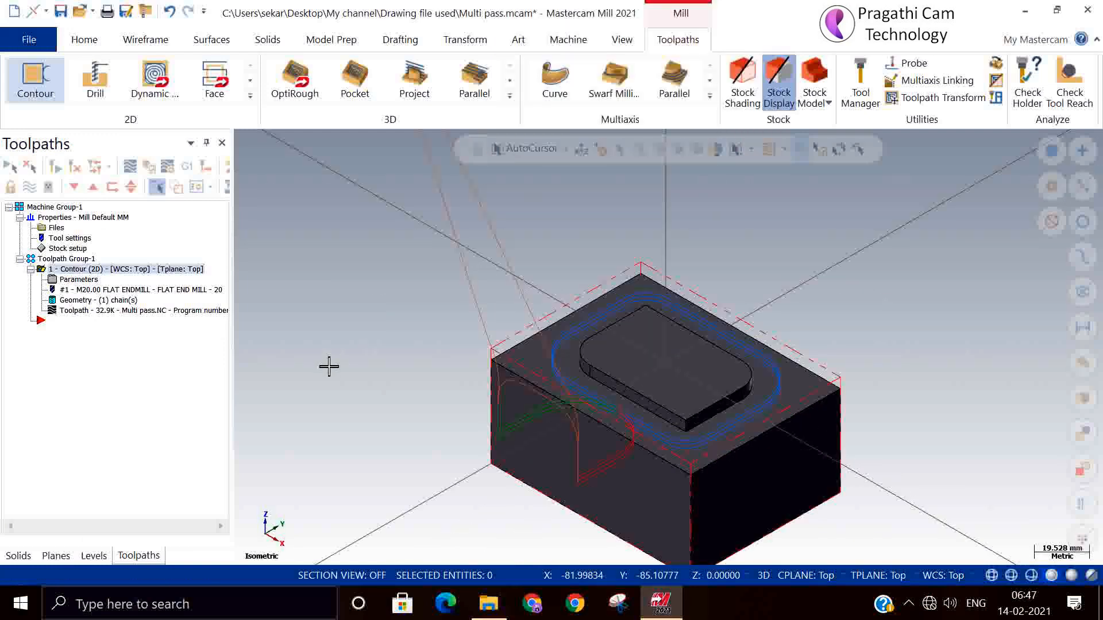